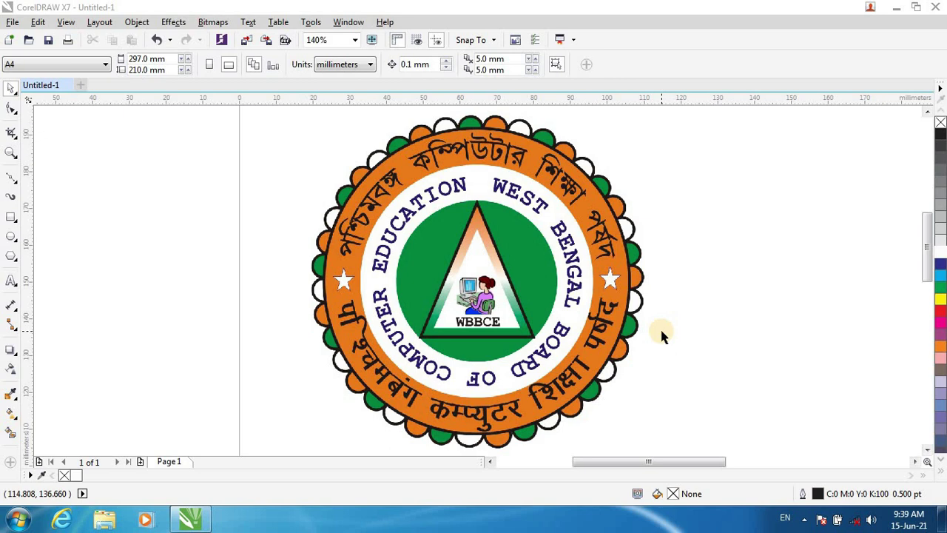
Undo the last deletion to restore the white circle covering the logo's centre.
click(634, 325)
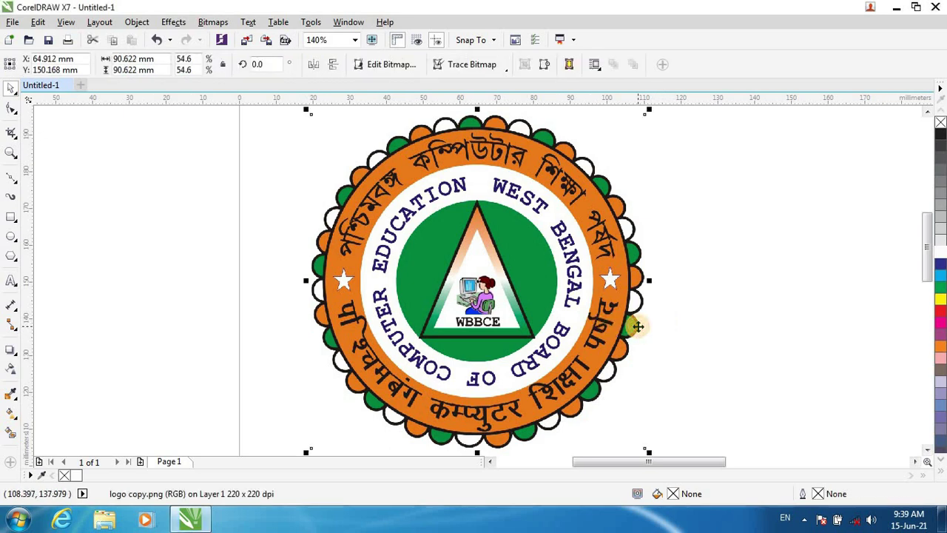
click(723, 315)
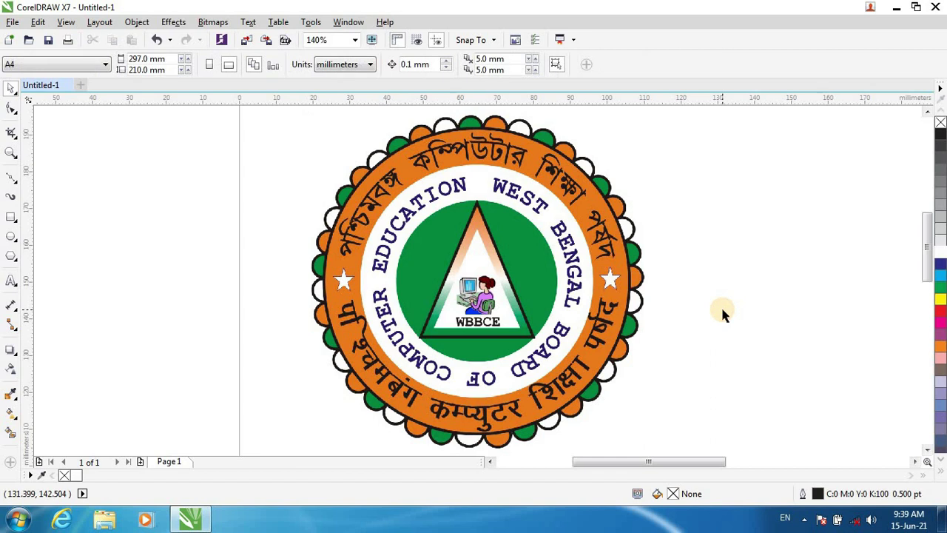
key(ctrl+z)
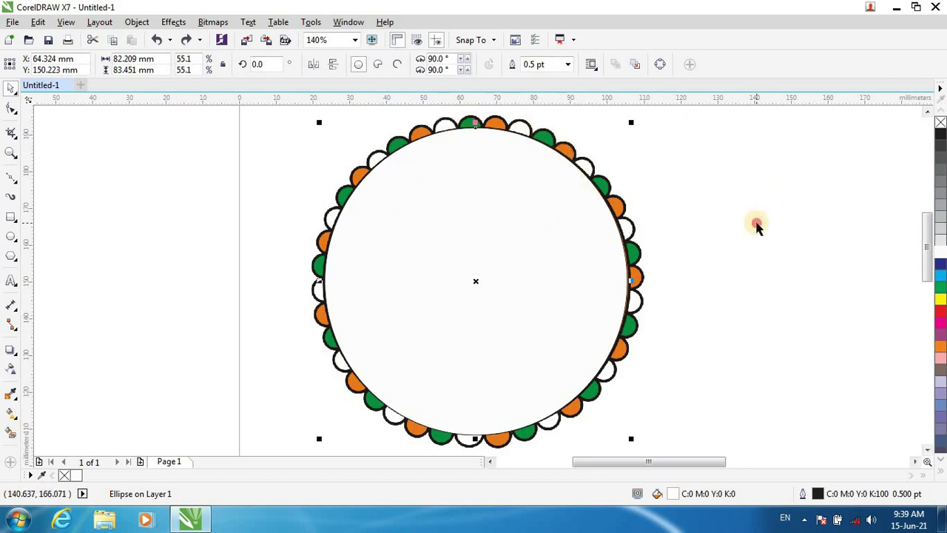
click(756, 224)
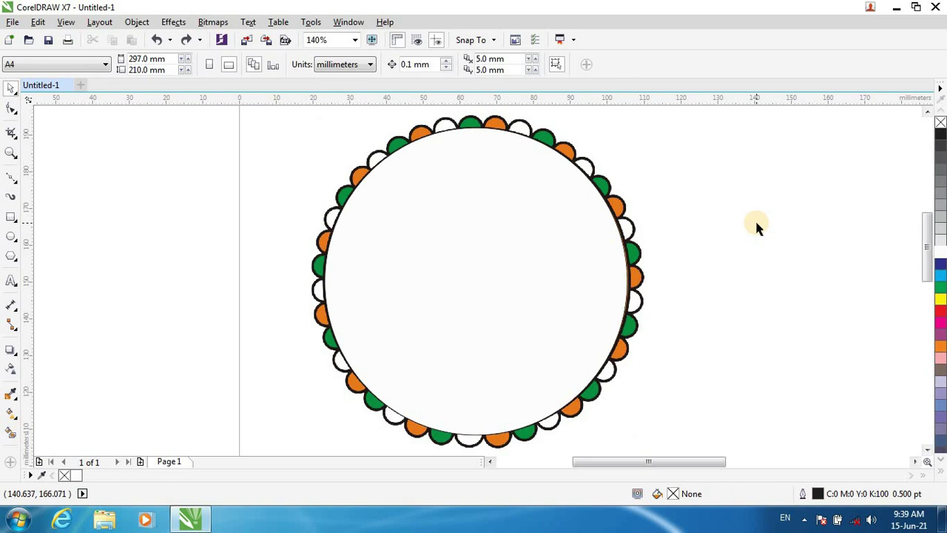
Delete the white circle to expose the logo's inner design, and undo the deletion.
click(485, 326)
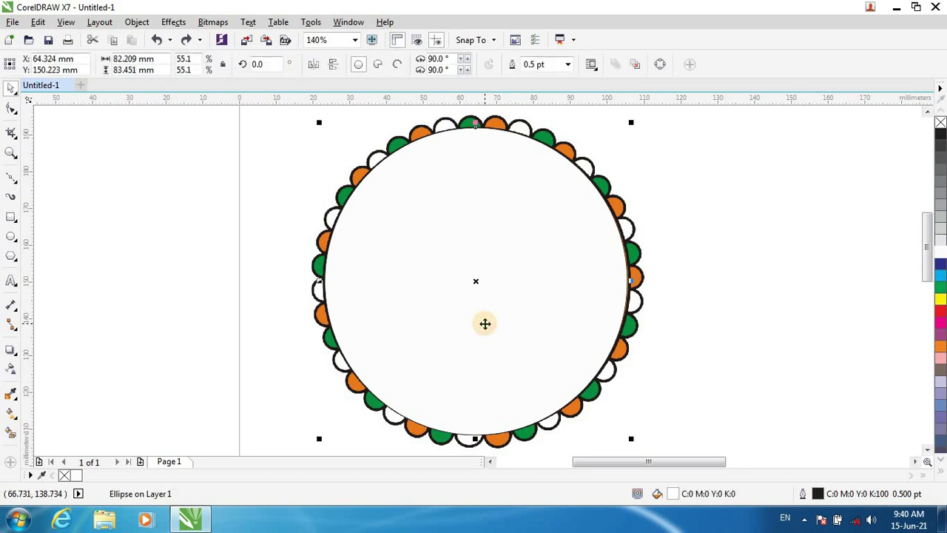
key(Delete)
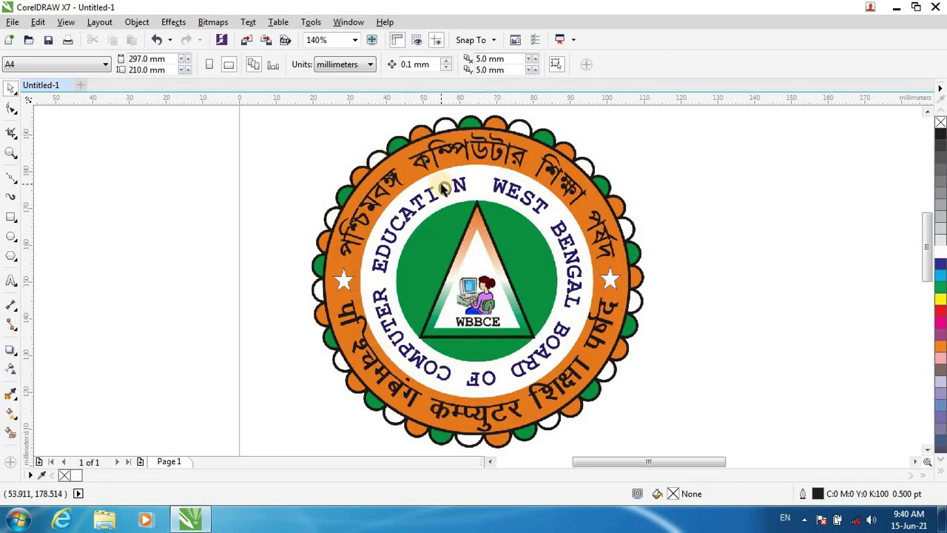
key(ctrl+z)
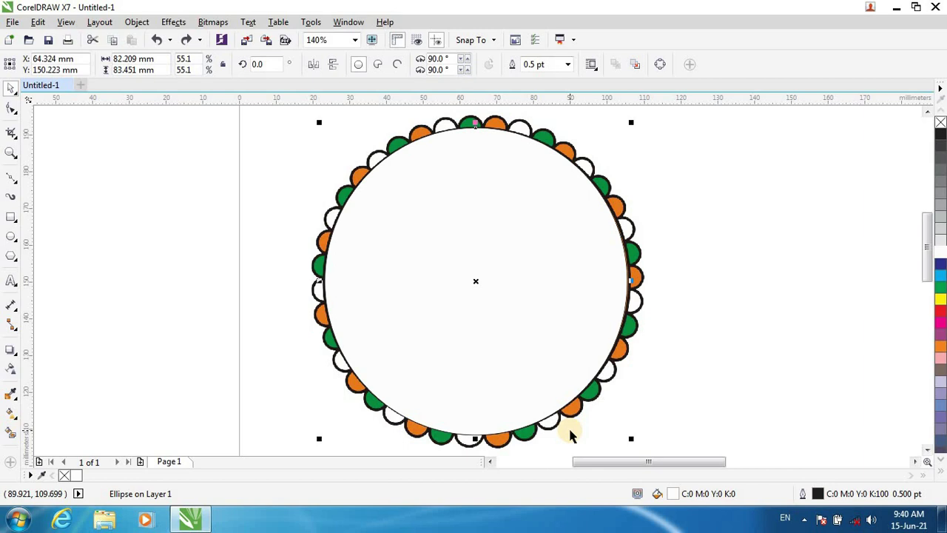
Move the reference logo and its white cover circle together toward the page's left edge, centred at about X -12.7 mm, Y 144.9 mm.
scroll(569, 435, down, 2)
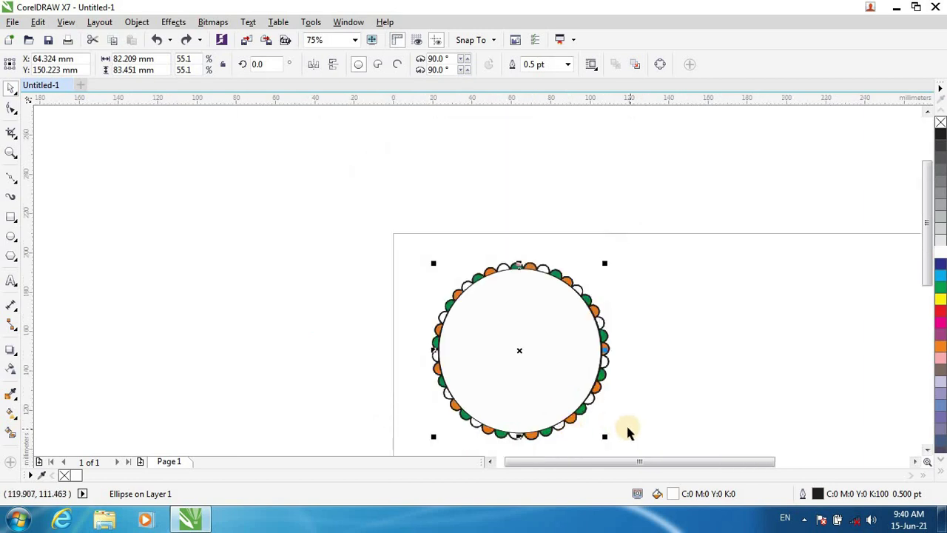
drag(674, 461, 745, 463)
drag(929, 229, 924, 264)
drag(687, 464, 668, 463)
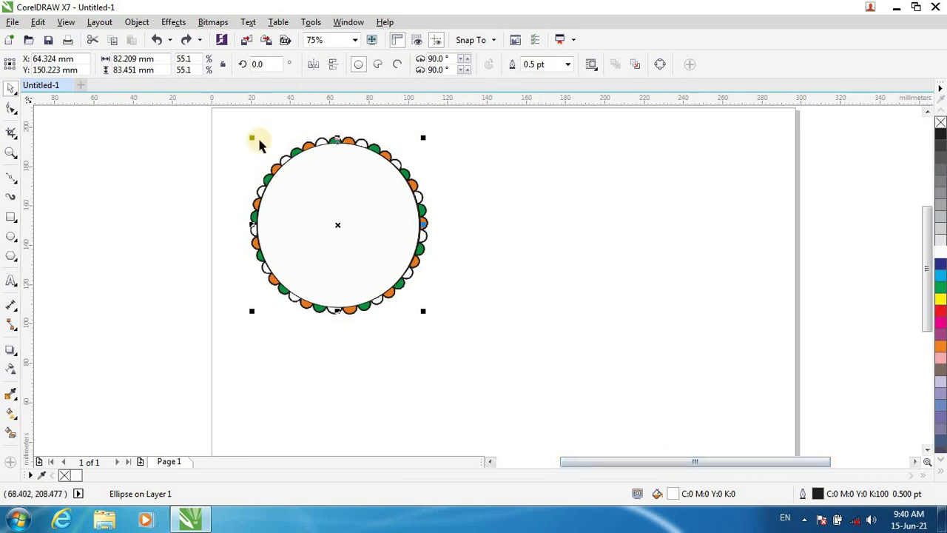
click(218, 120)
drag(476, 261, 484, 345)
drag(382, 254, 230, 264)
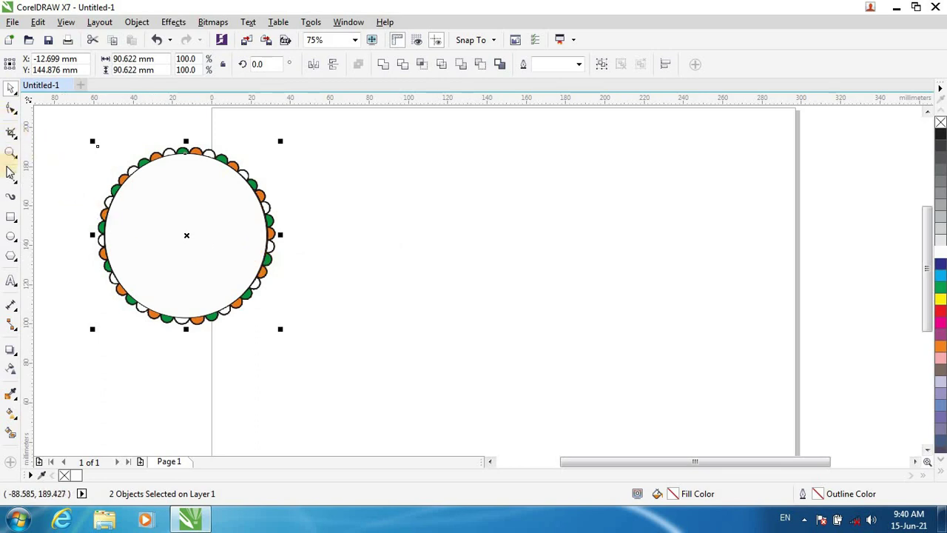
Draw a circle about 93.5 mm in diameter on the empty page area beside the reference logo.
click(11, 237)
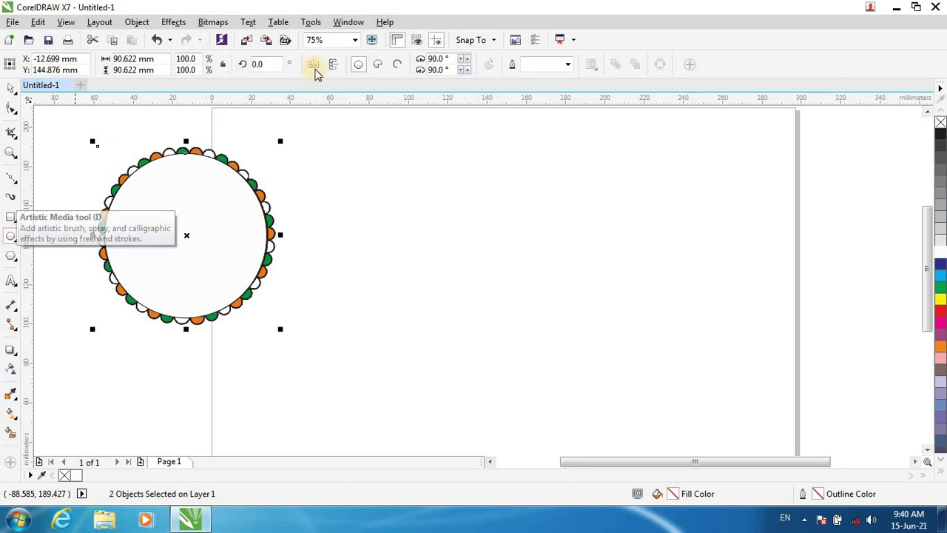
drag(420, 171, 604, 337)
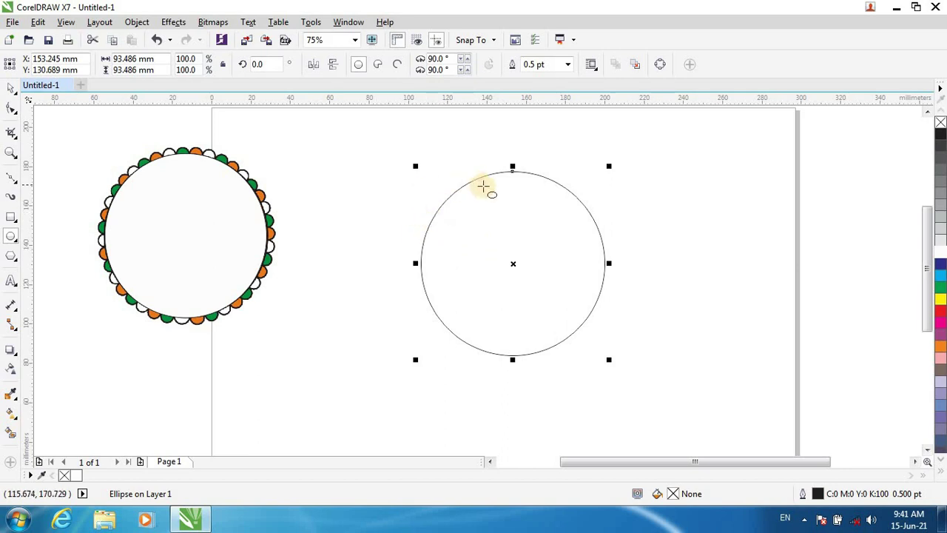
click(12, 89)
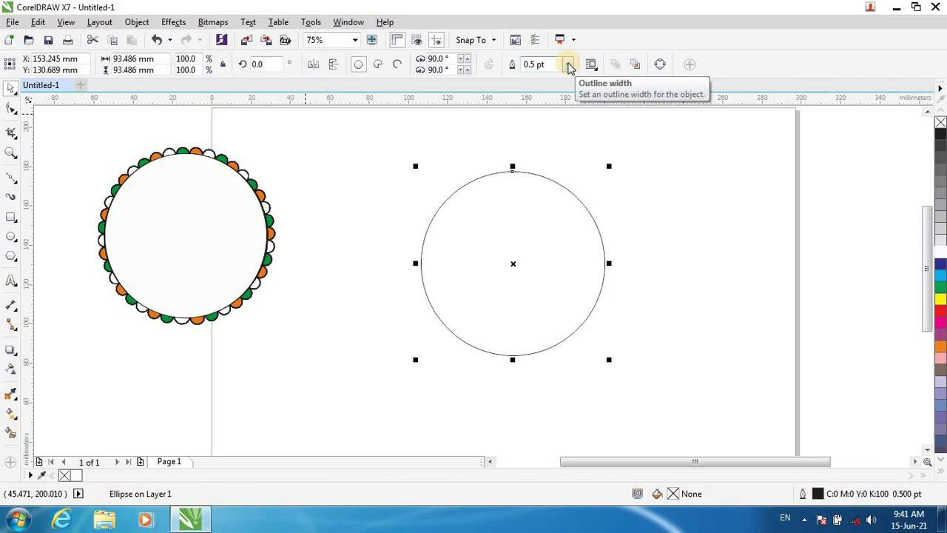
Set the large circle's outline width to 1.5 pt.
click(568, 65)
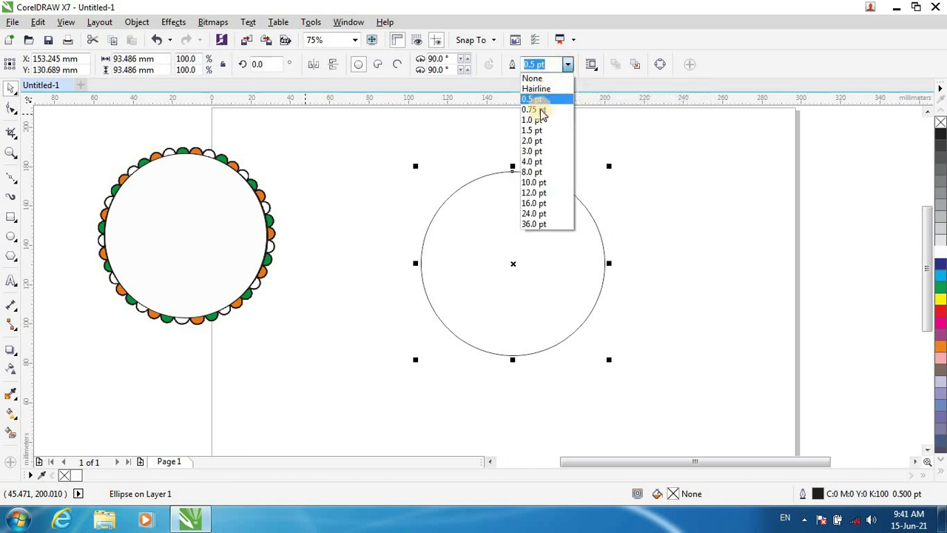
click(532, 120)
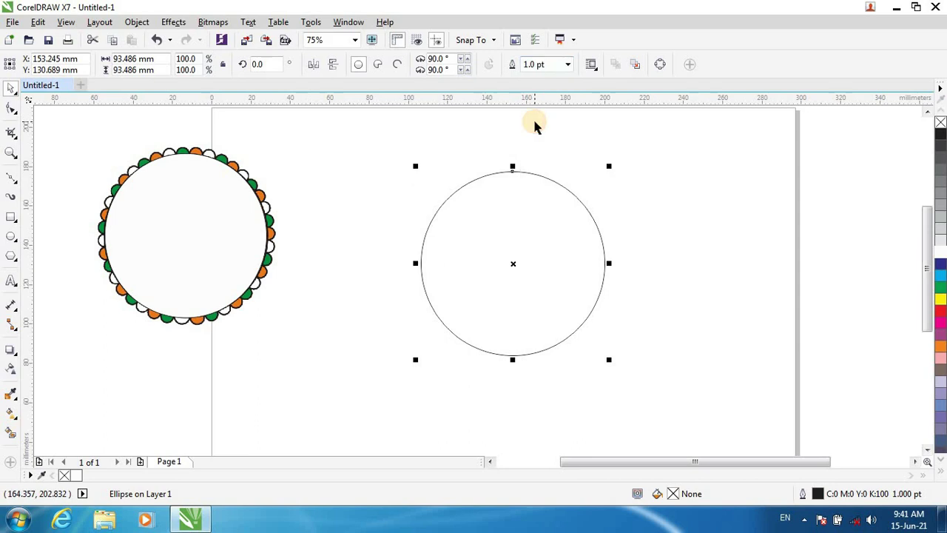
click(568, 65)
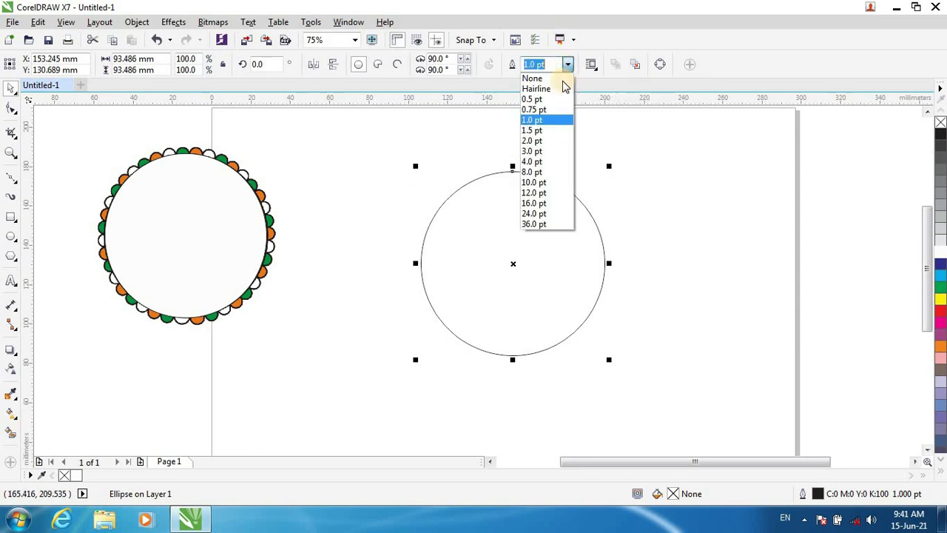
click(540, 133)
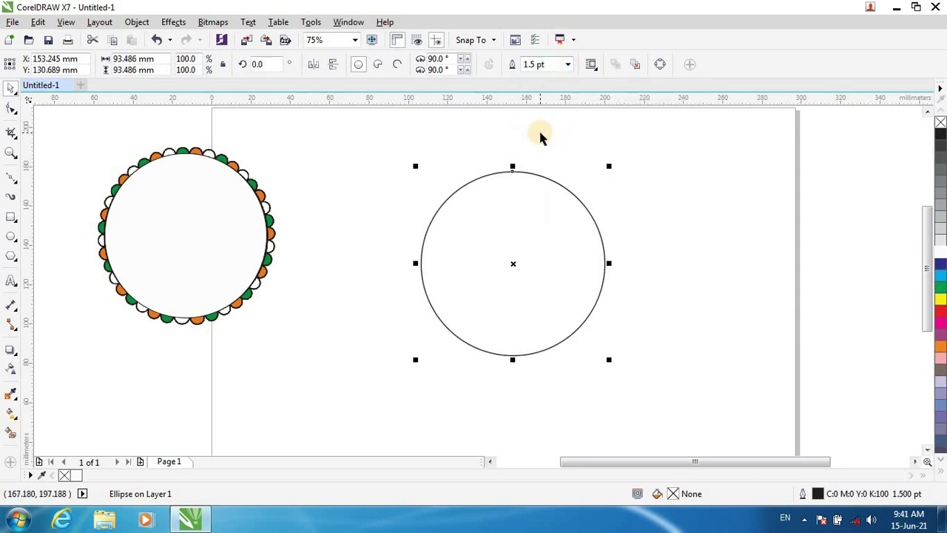
click(667, 288)
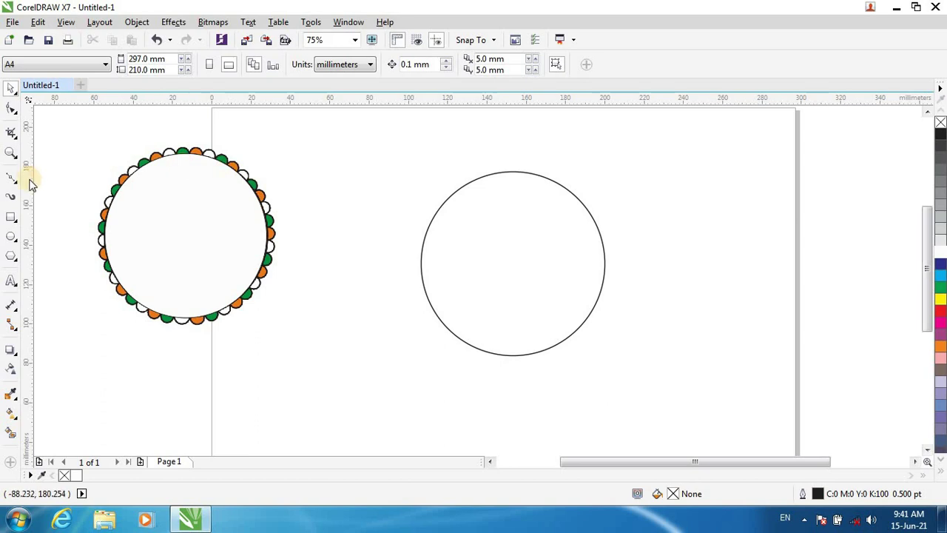
Draw a small ellipse about 7.8 by 8.5 mm straddling the top edge of the large circle.
click(11, 237)
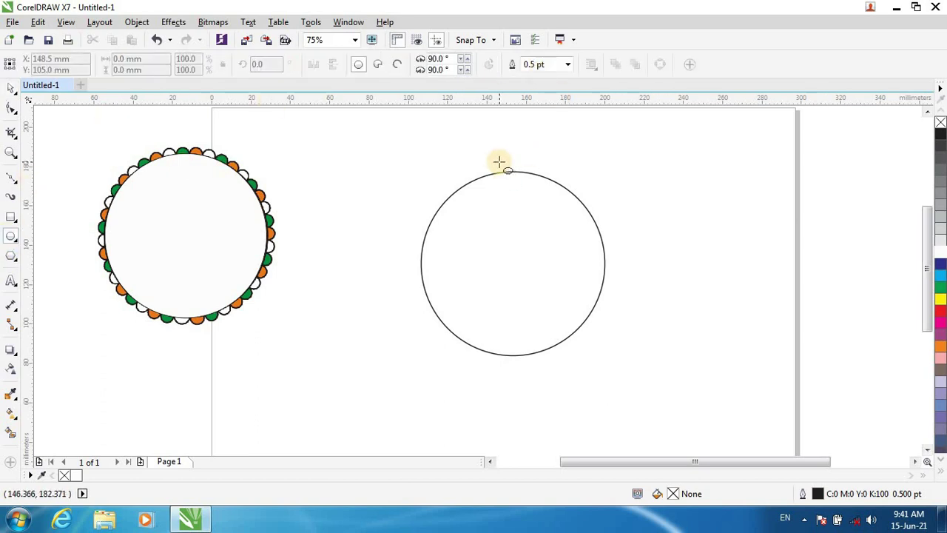
mouse_move(500, 163)
mouse_down()
mouse_move(517, 184)
mouse_move(513, 176)
mouse_up()
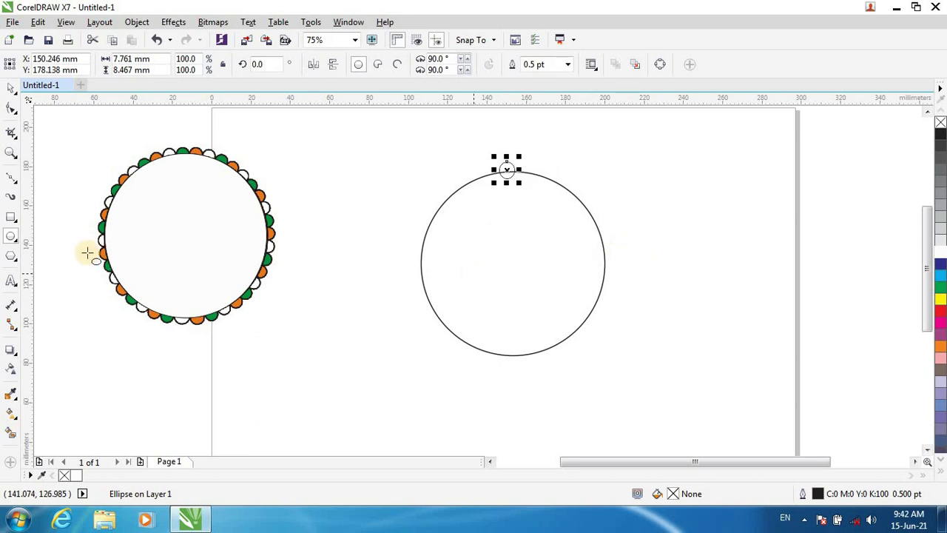
Nudge the small ellipse 0.3 mm down and 0.3 mm to the right on the large circle's upper edge.
click(10, 153)
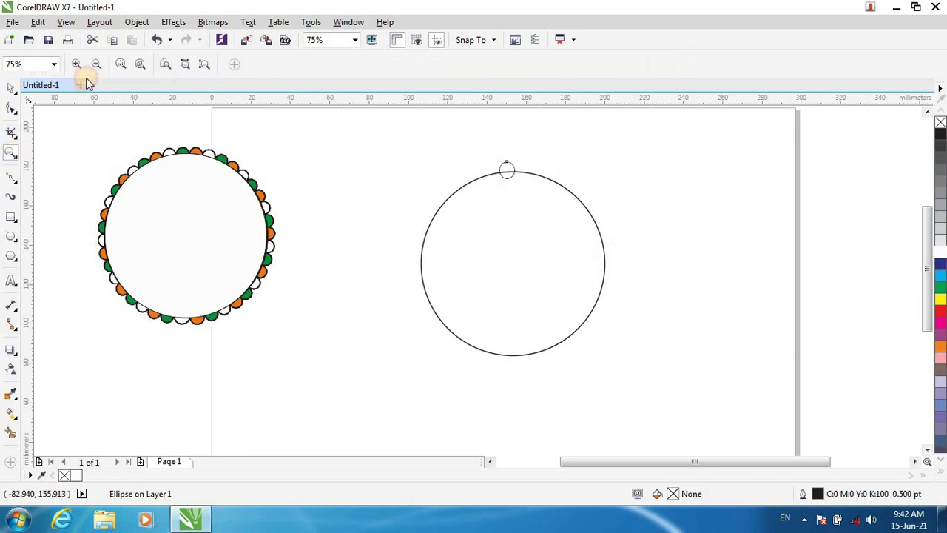
click(525, 160)
click(927, 224)
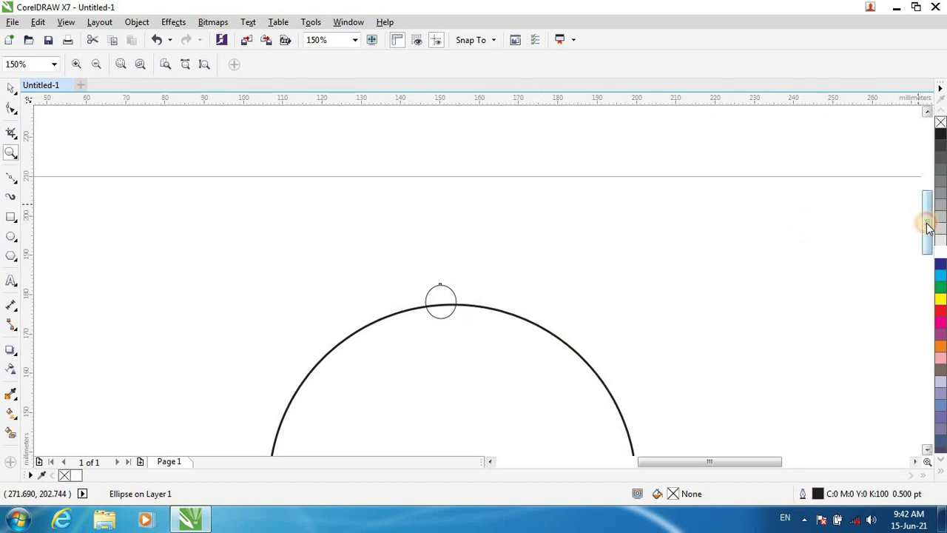
drag(929, 228, 925, 247)
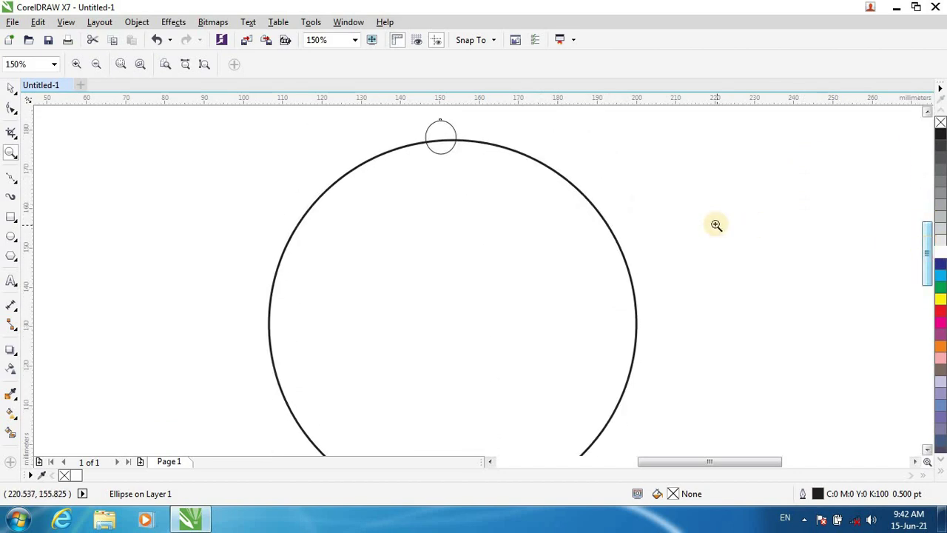
click(471, 128)
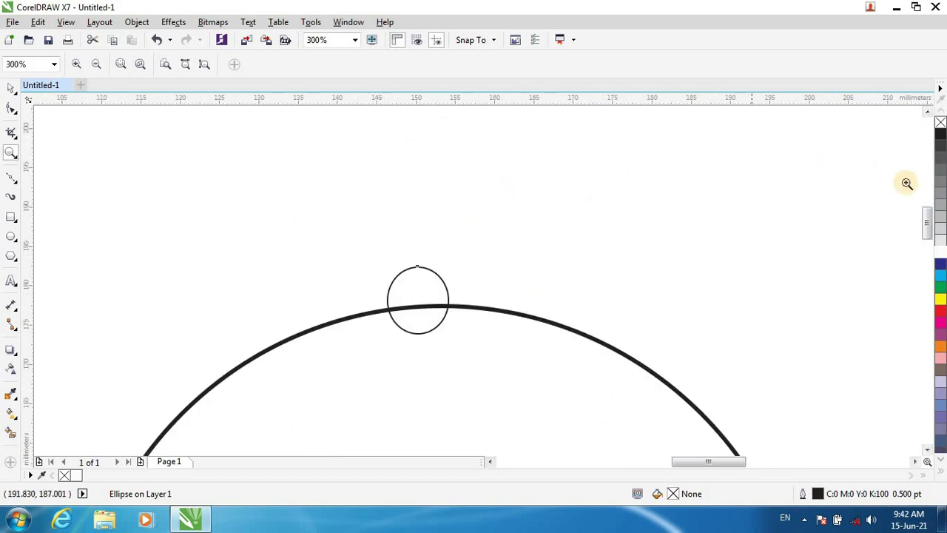
drag(927, 219, 930, 236)
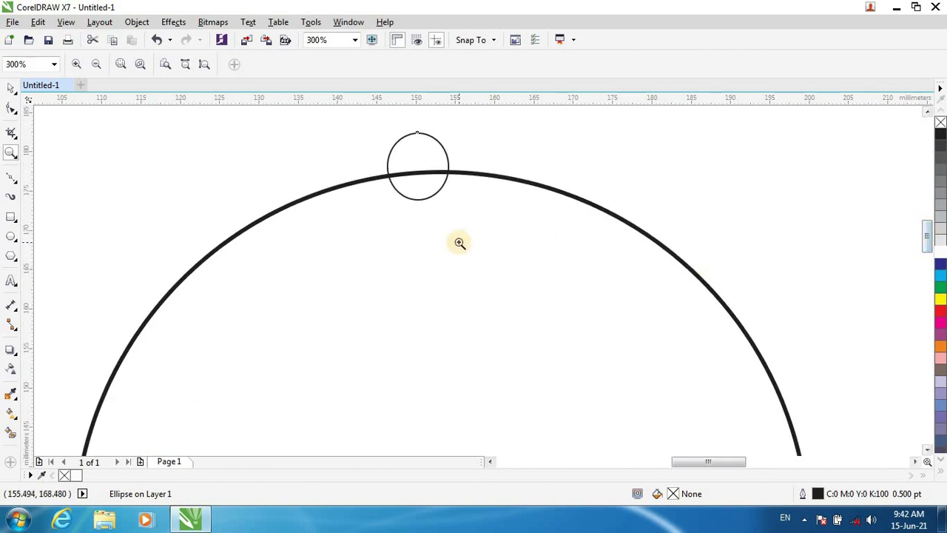
click(11, 88)
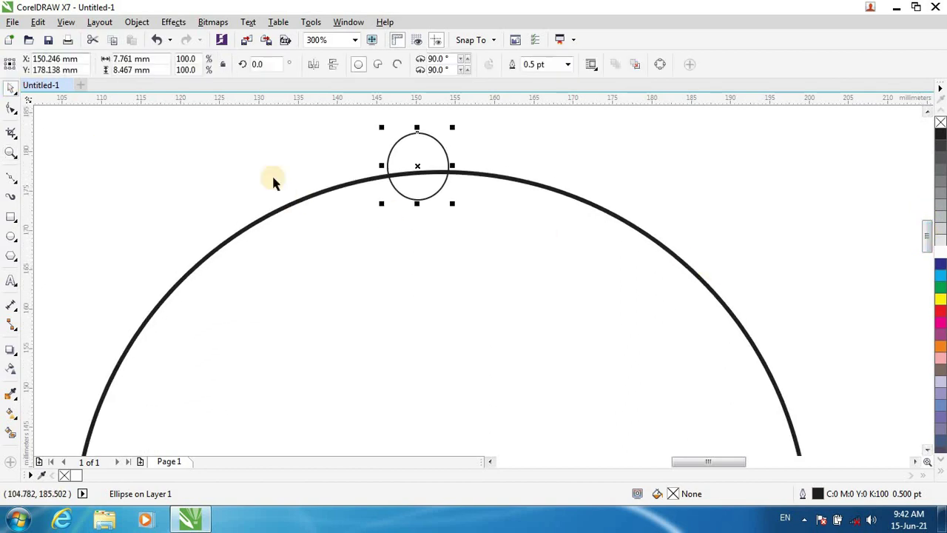
click(568, 146)
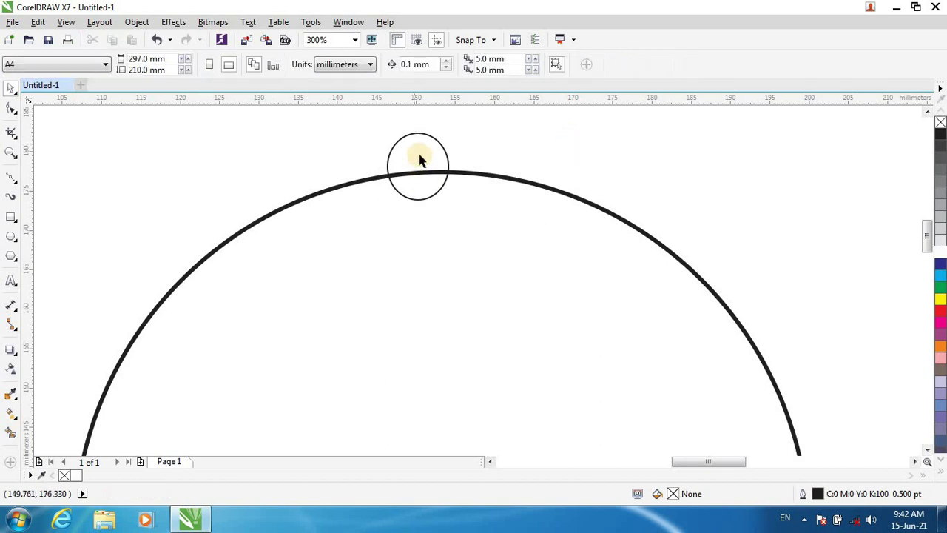
click(421, 141)
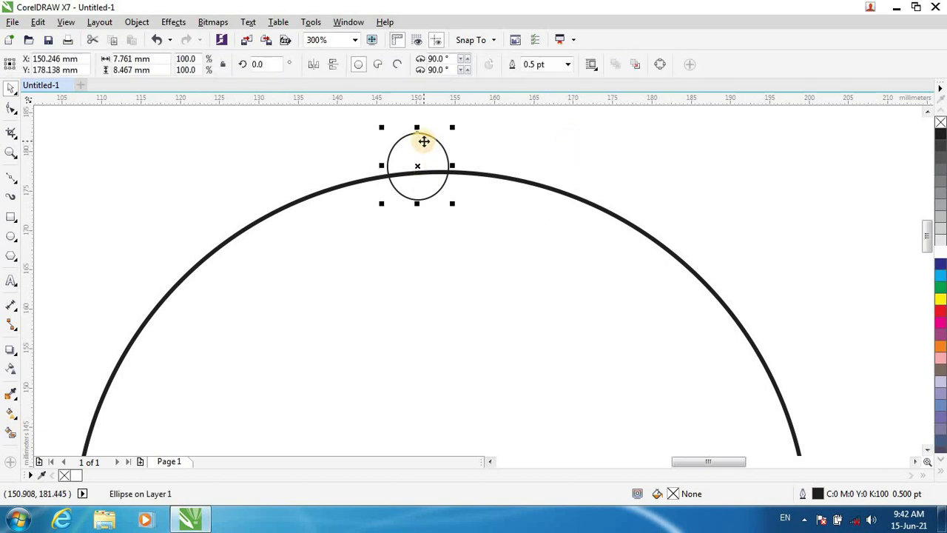
key(Down)
key(Down)
key(Down)
key(Right)
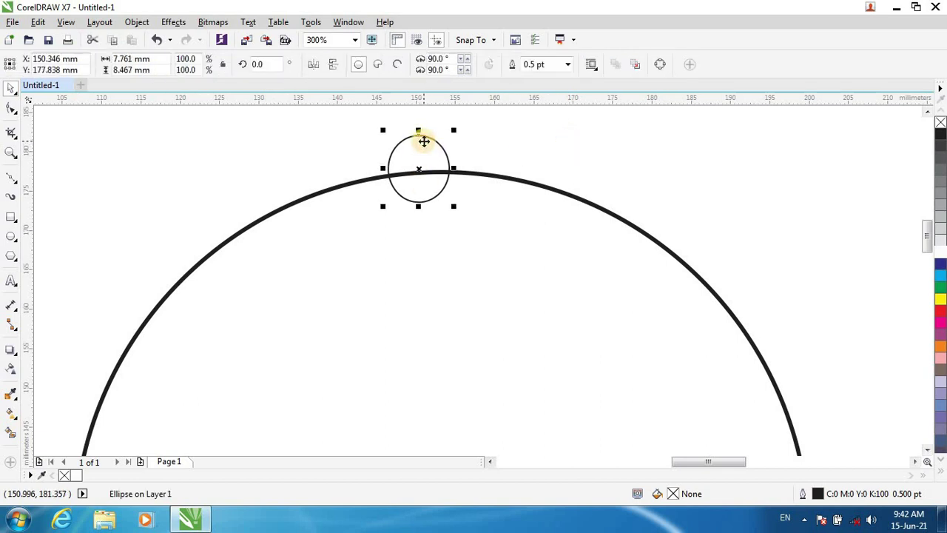
key(Right)
key(Right)
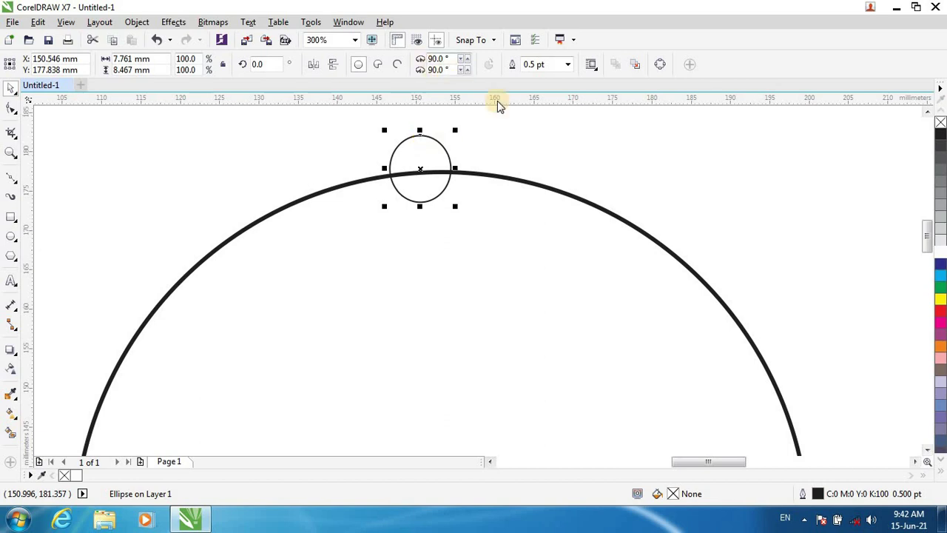
click(558, 145)
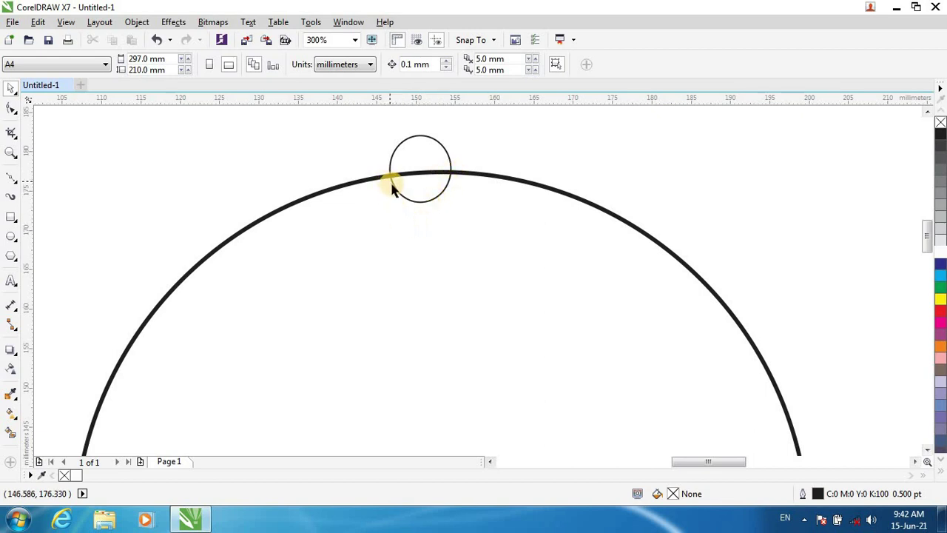
Try outline widths of 1 pt and 1.5 pt on the small ellipse.
click(425, 142)
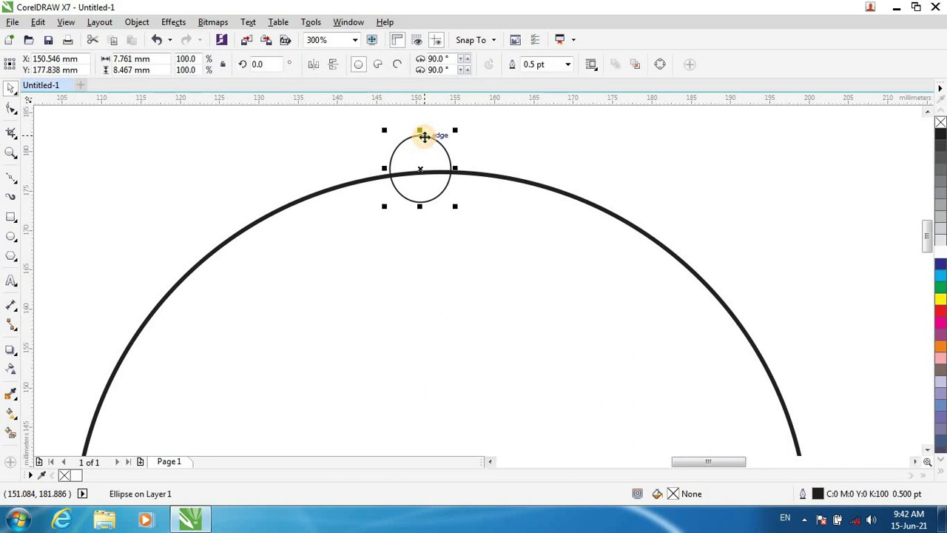
click(568, 65)
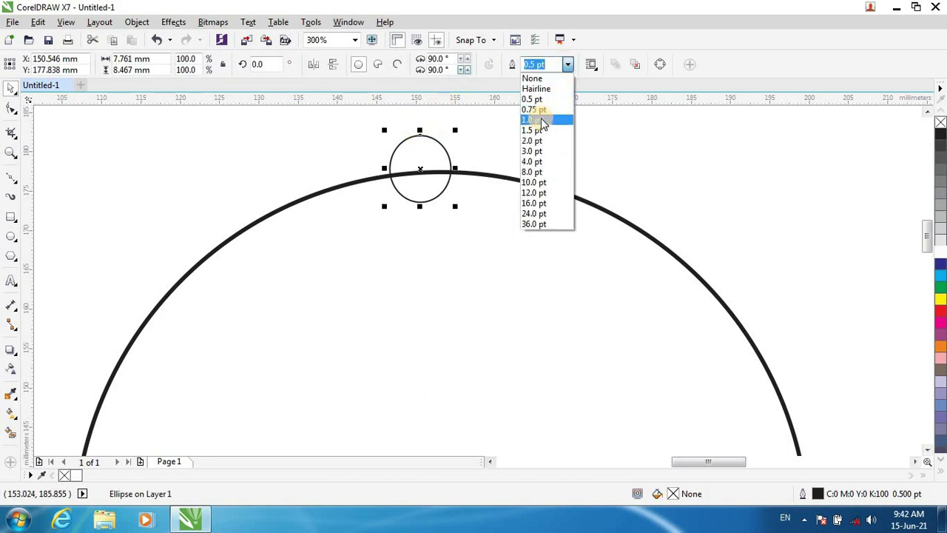
click(541, 120)
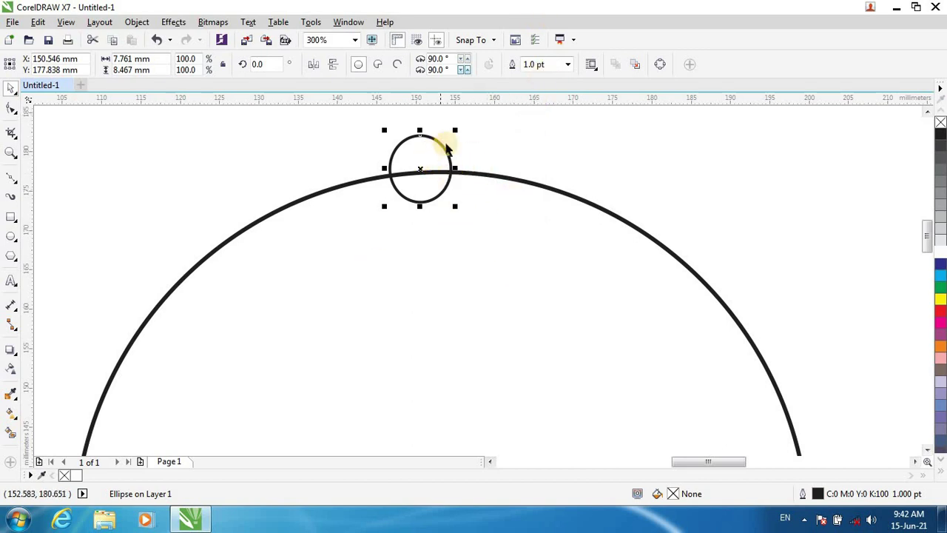
click(567, 64)
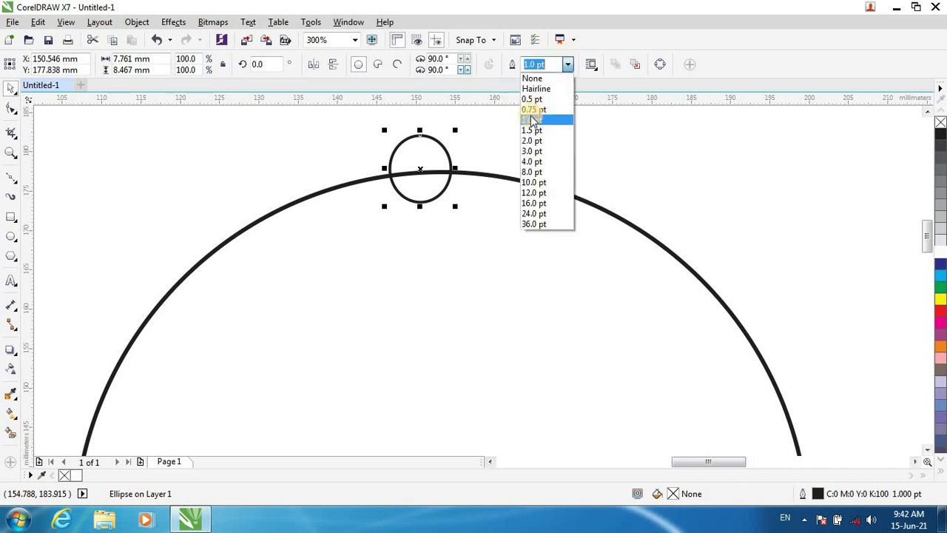
click(527, 133)
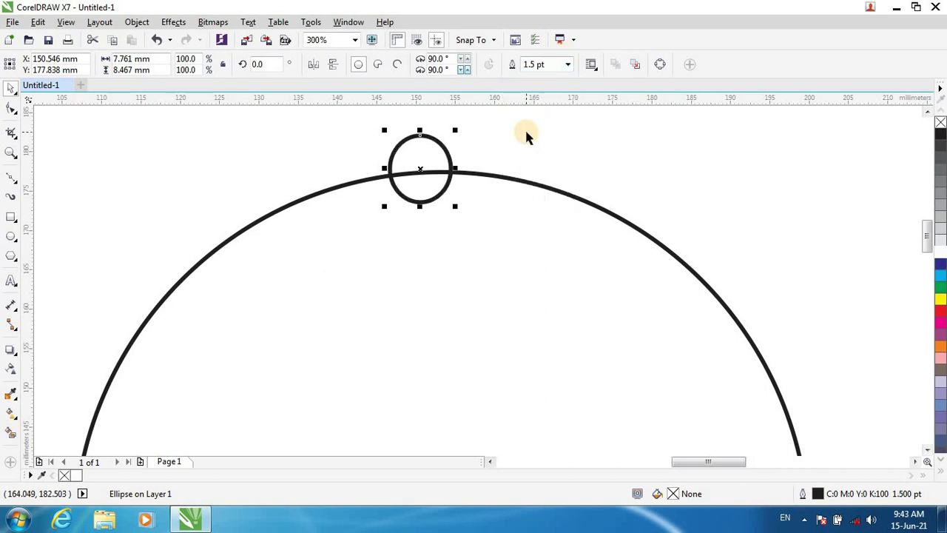
click(496, 146)
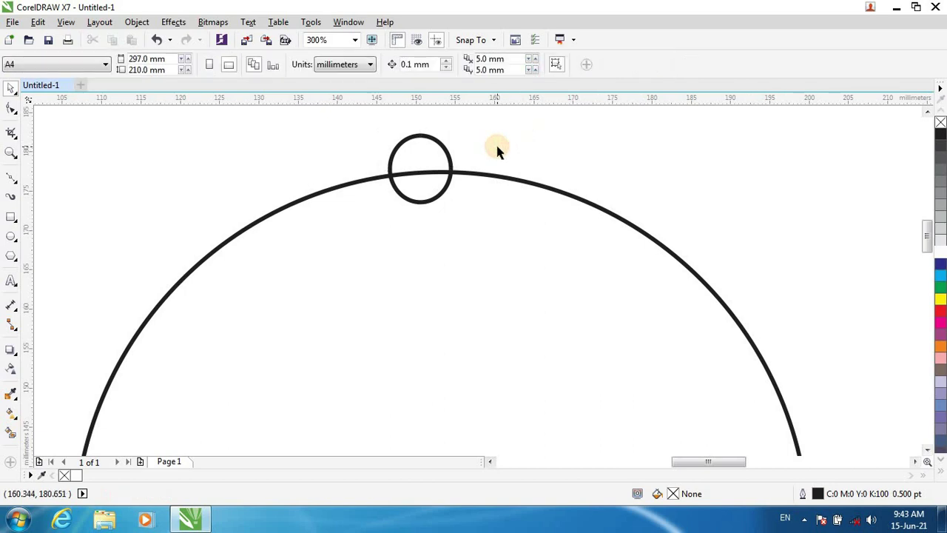
Set the small ellipse's outline width to 1 pt.
click(434, 139)
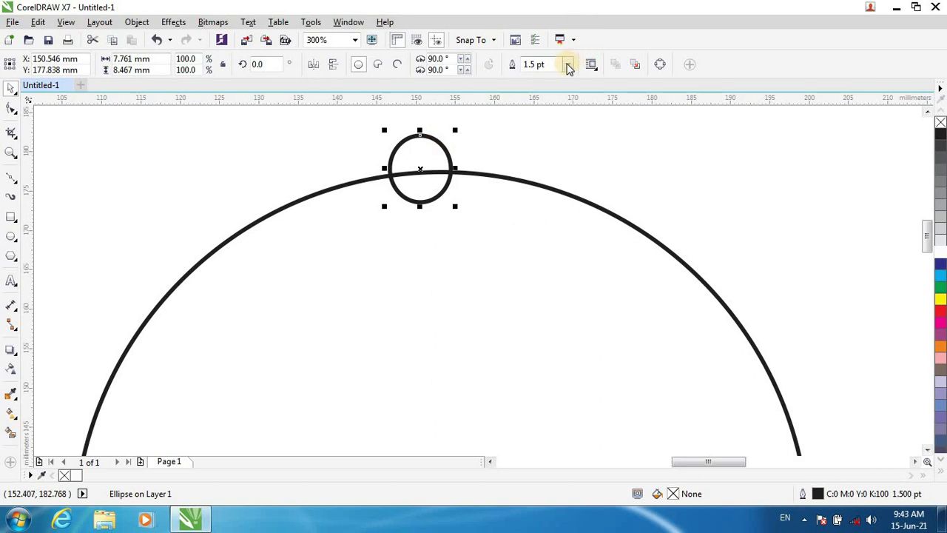
click(568, 64)
click(533, 120)
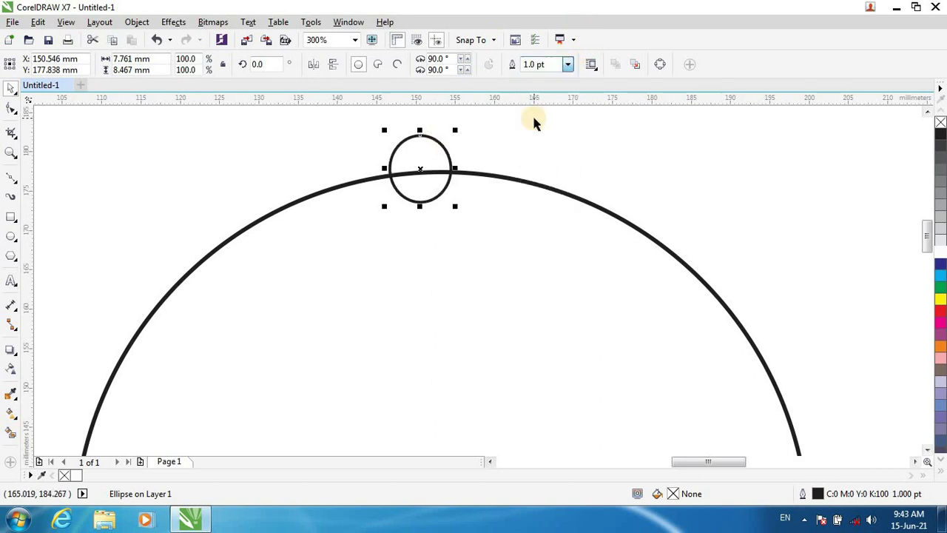
click(497, 151)
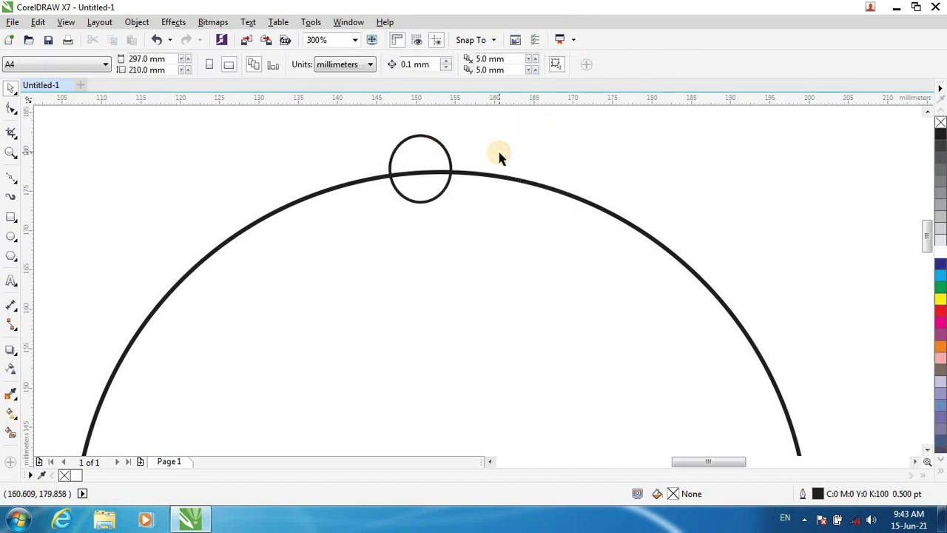
Trim the small ellipse with the large circle, removing the part of the ellipse that lies inside the circle.
click(417, 39)
click(377, 227)
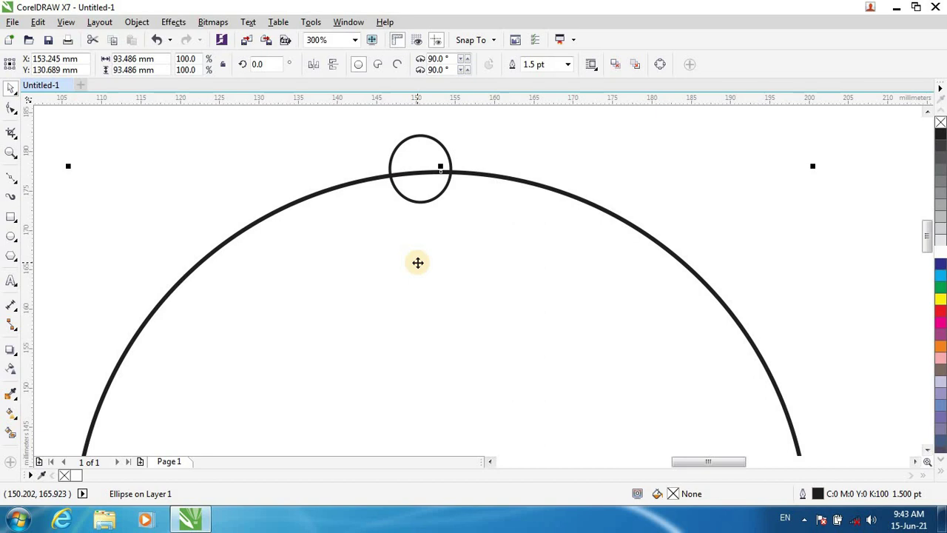
scroll(418, 263, down, 2)
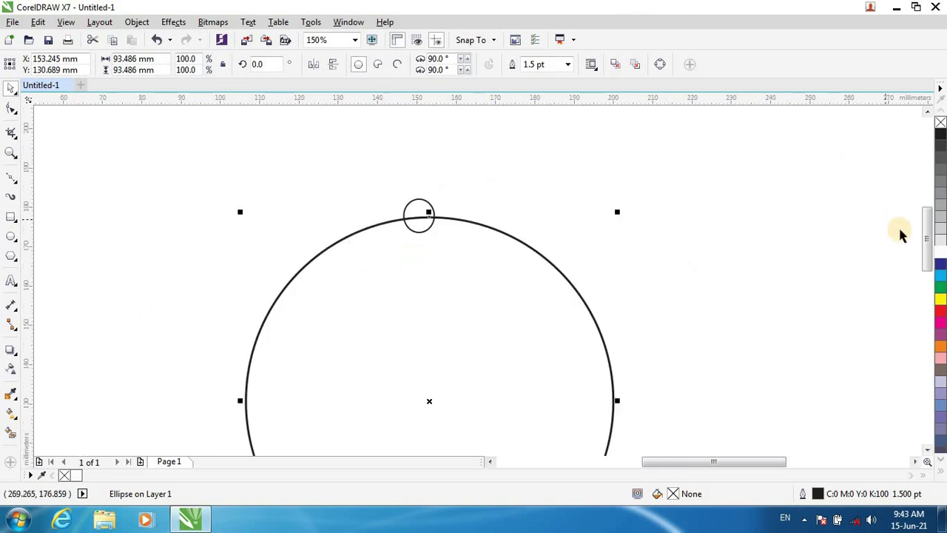
drag(929, 229, 929, 253)
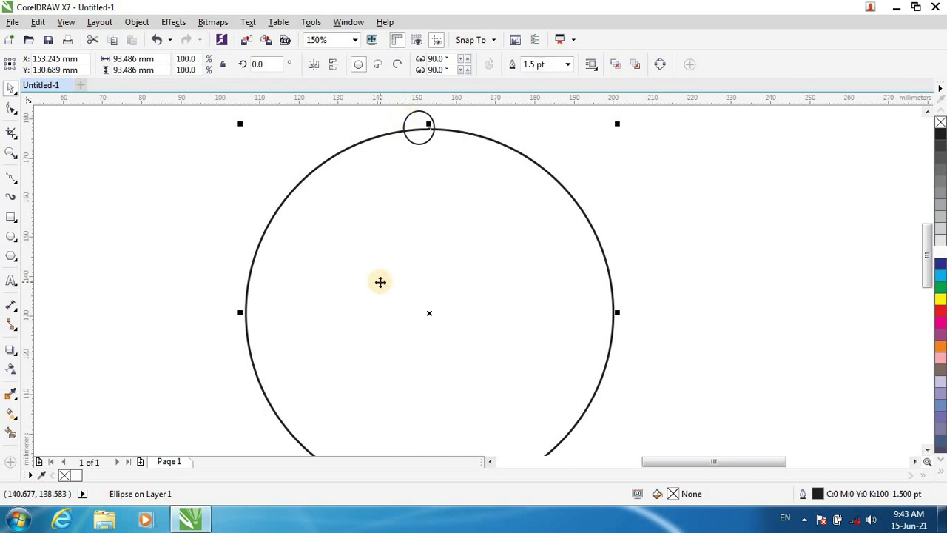
shift+click(412, 115)
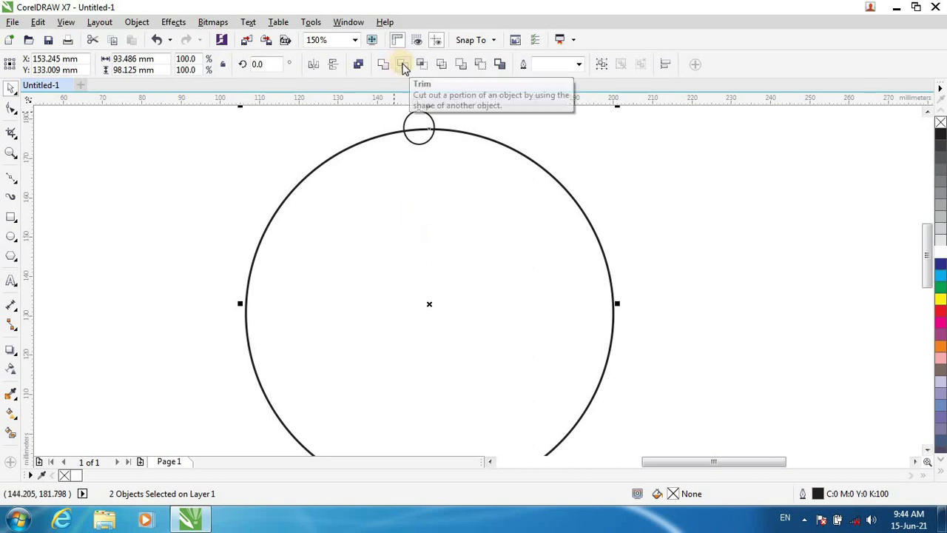
click(402, 64)
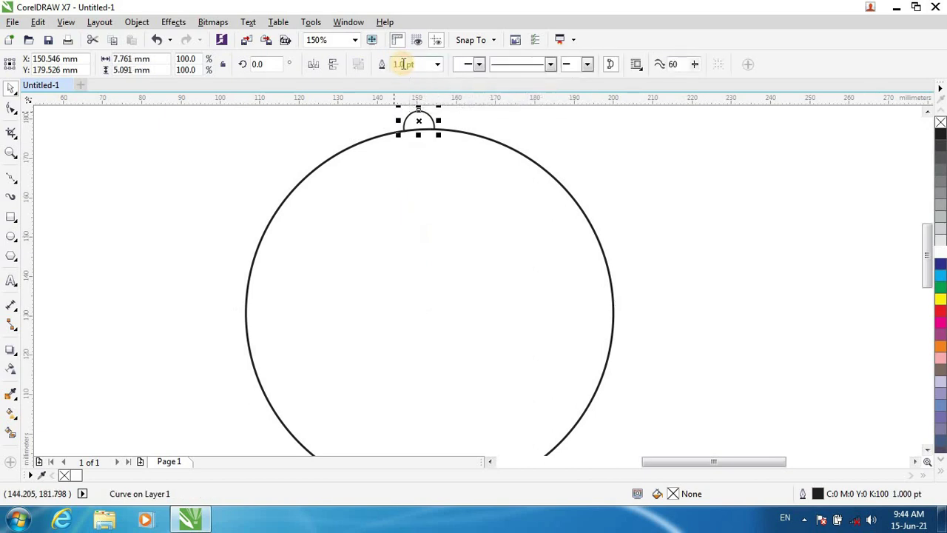
click(585, 173)
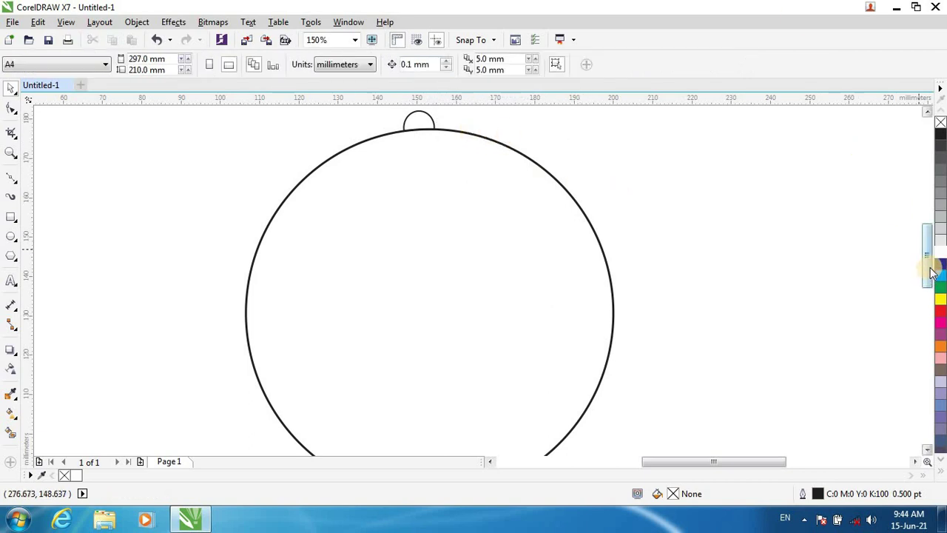
mouse_move(926, 264)
mouse_down()
mouse_move(926, 253)
mouse_move(927, 266)
mouse_up()
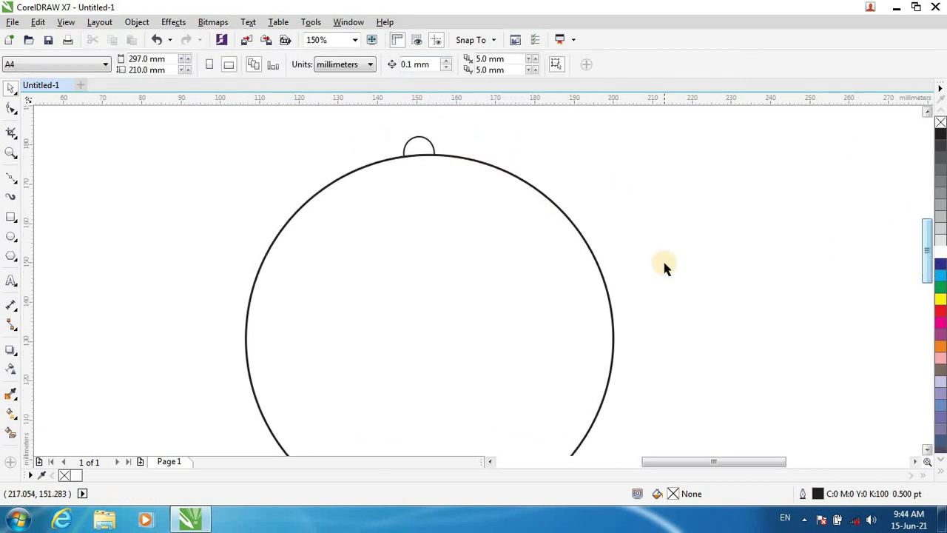
Place a vertical guideline through the large circle's centre, at about X 153.2 mm.
click(424, 239)
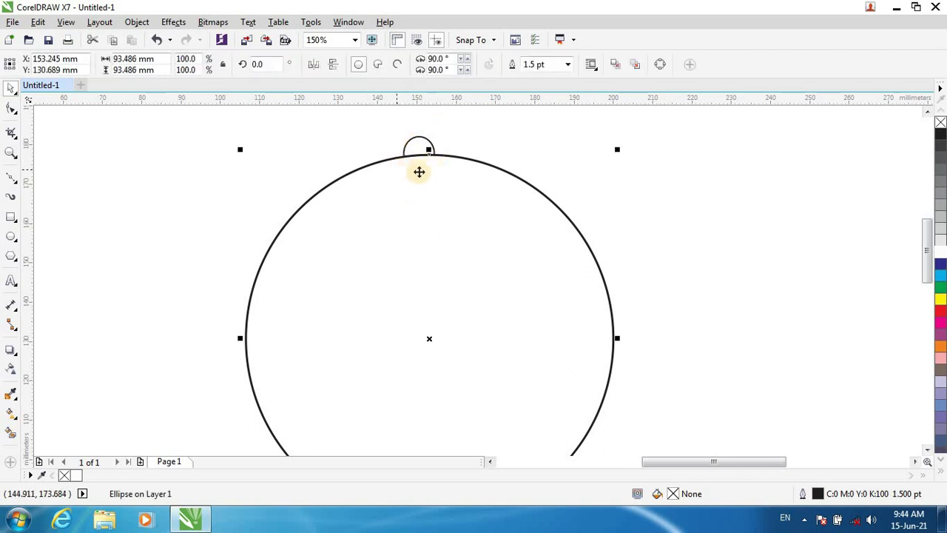
click(473, 127)
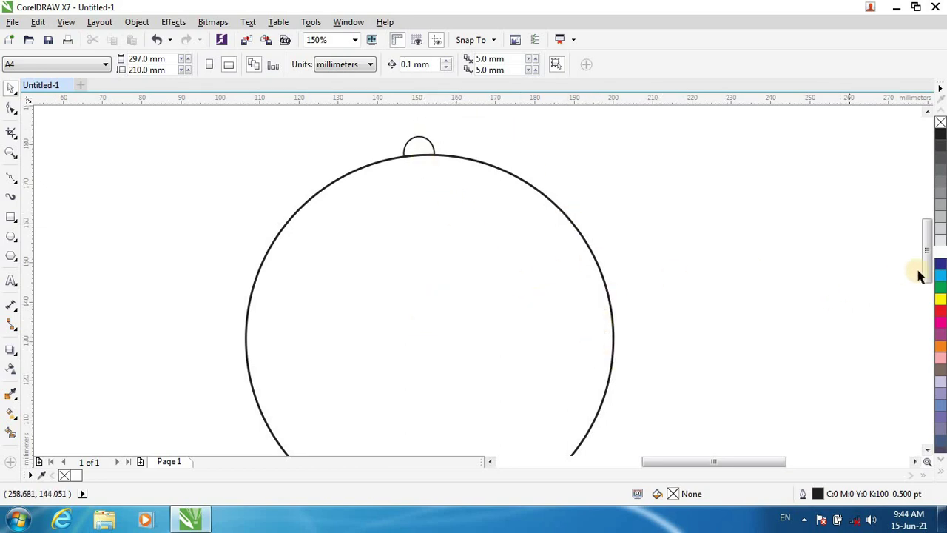
scroll(924, 257, down, 1)
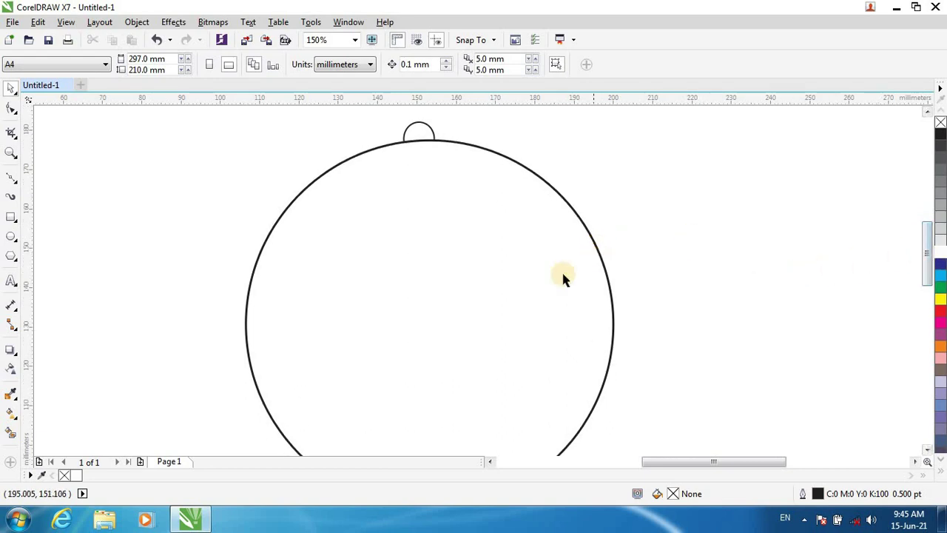
click(504, 307)
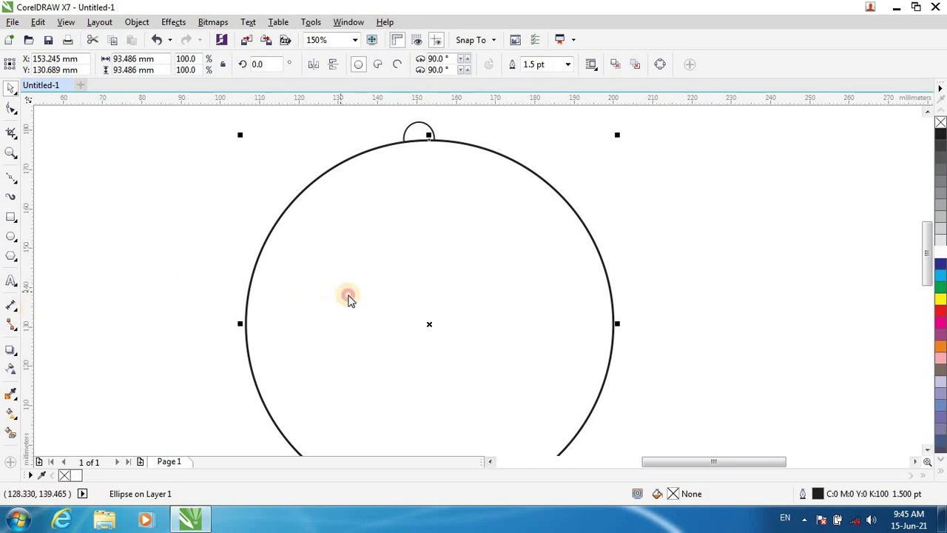
click(429, 303)
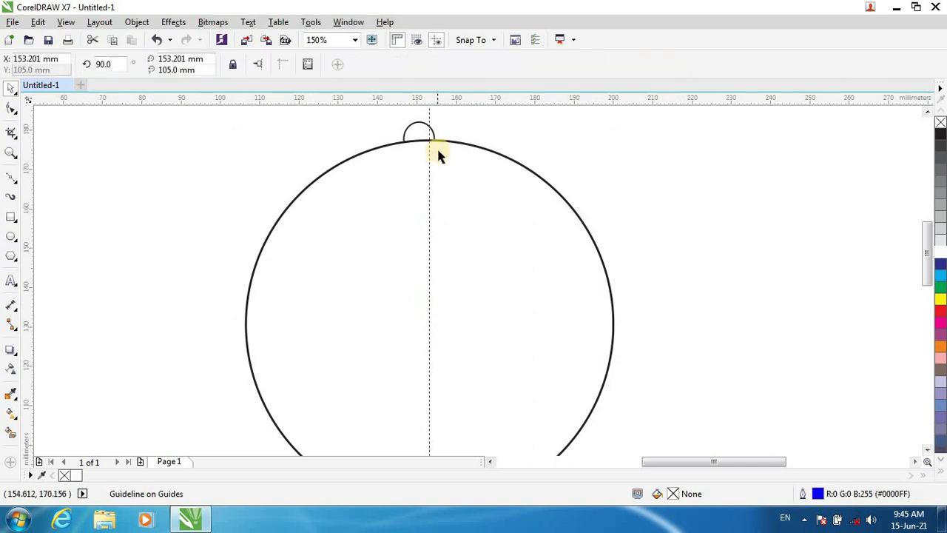
Add a horizontal guideline through the large circle's centre, at about Y 130.6 mm.
click(473, 250)
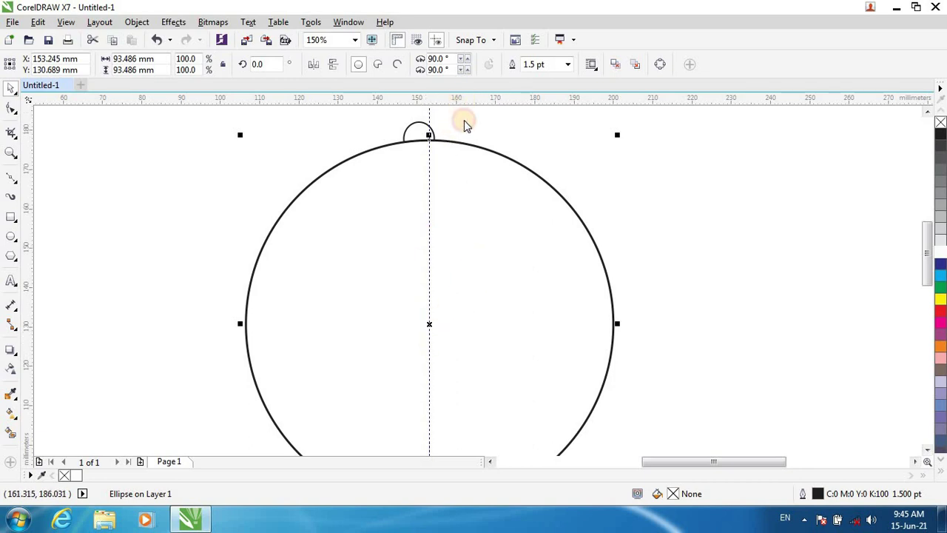
click(470, 287)
drag(470, 287, 475, 328)
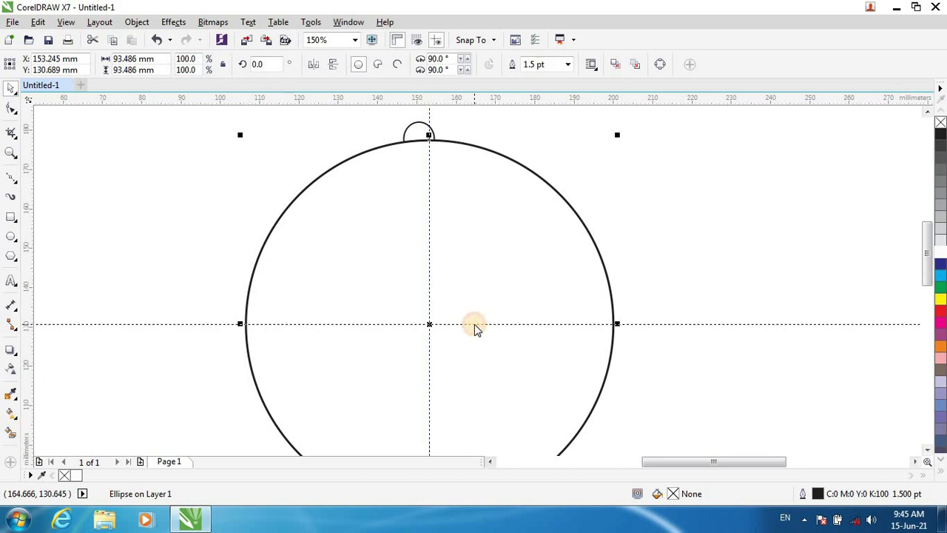
click(474, 323)
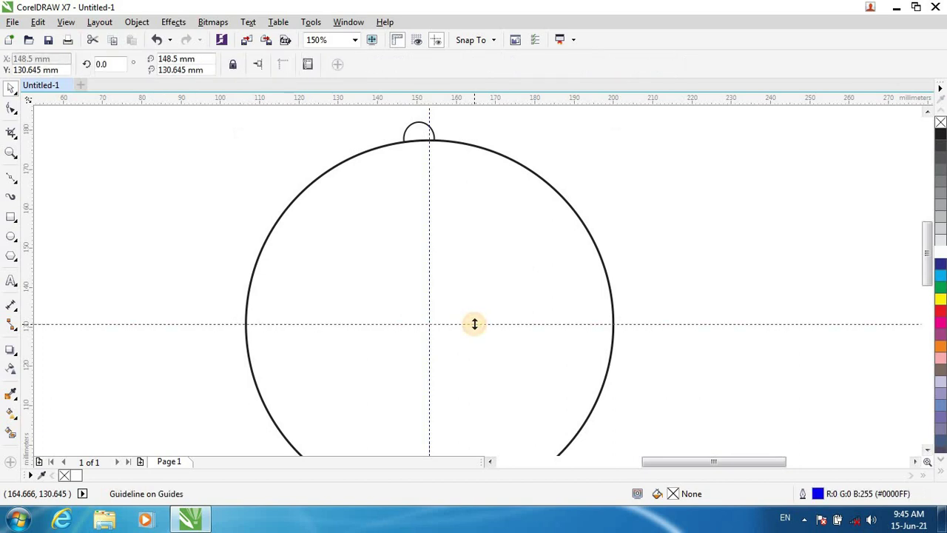
click(430, 324)
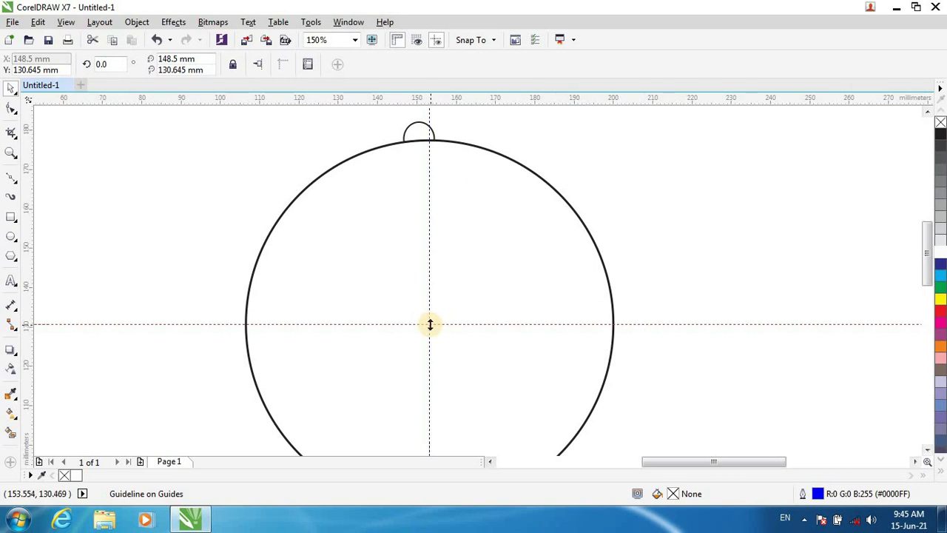
Move the trimmed ellipse's centre of rotation to the intersection of the guidelines at the large circle's centre.
click(414, 125)
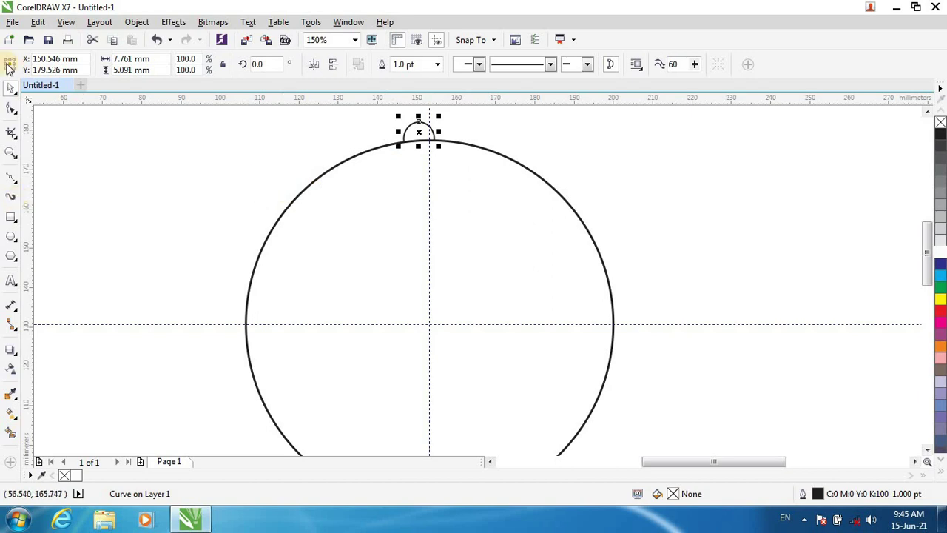
click(418, 132)
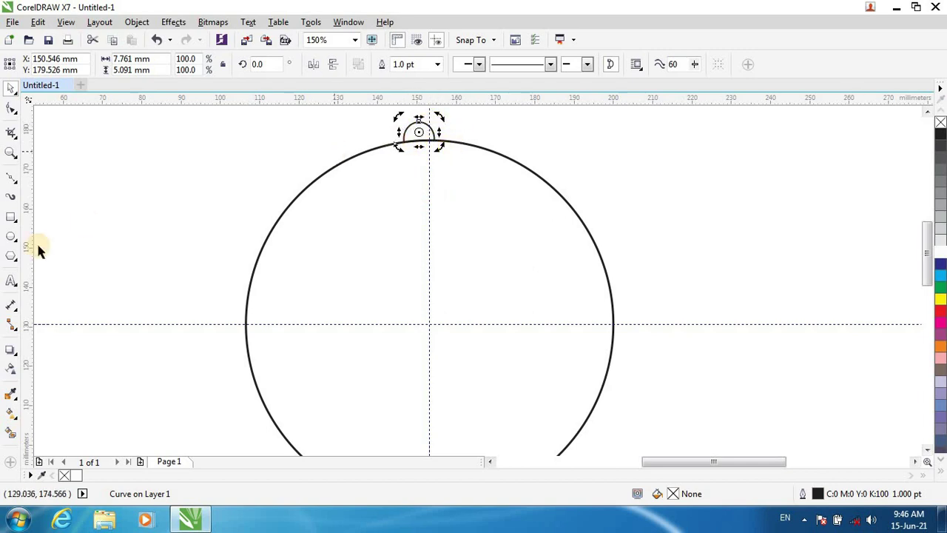
click(11, 153)
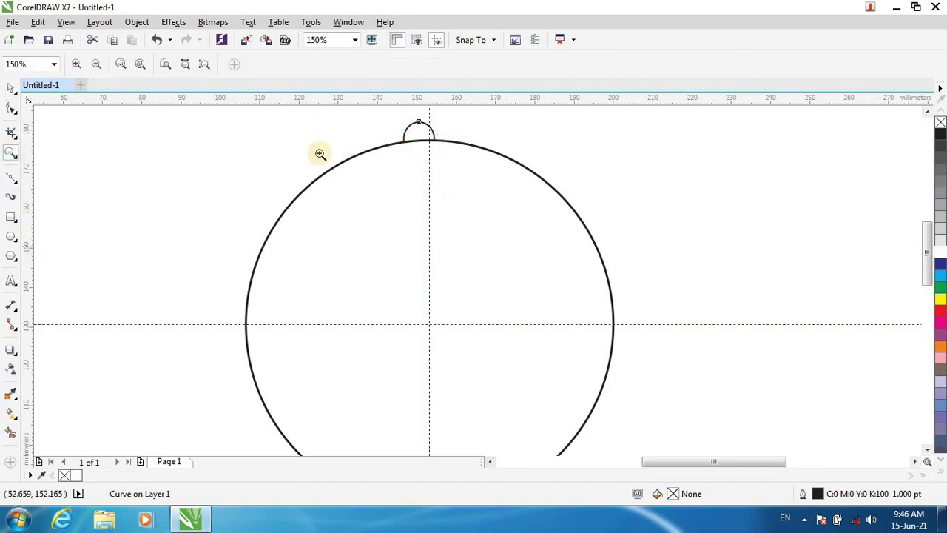
click(425, 122)
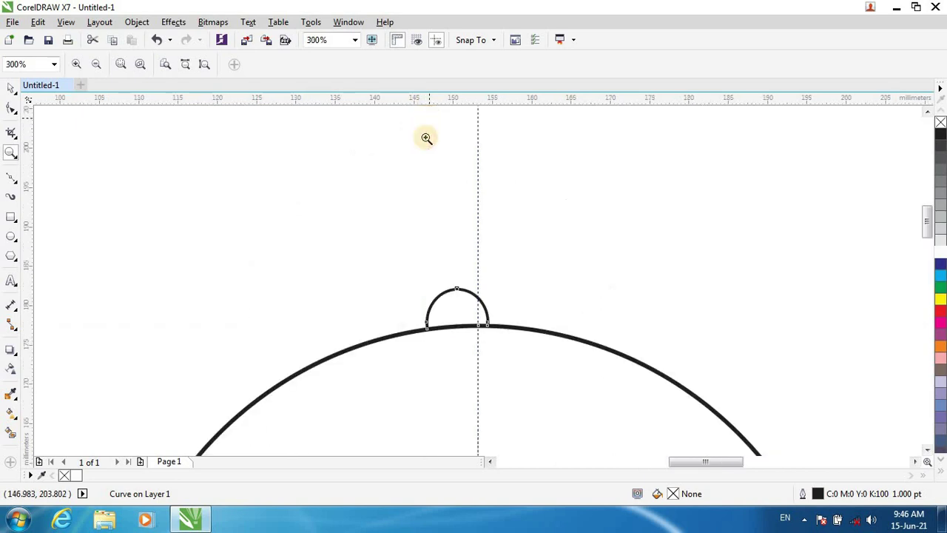
click(458, 325)
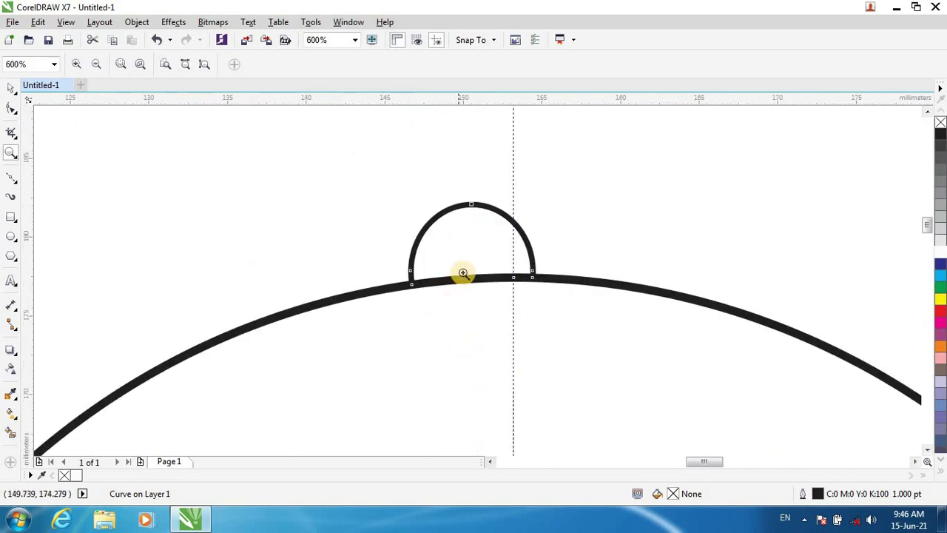
click(471, 263)
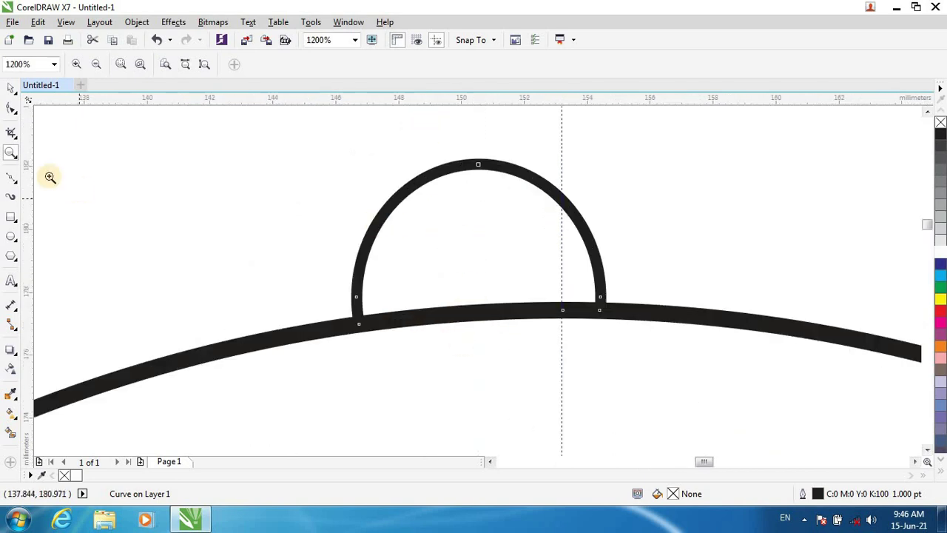
click(10, 90)
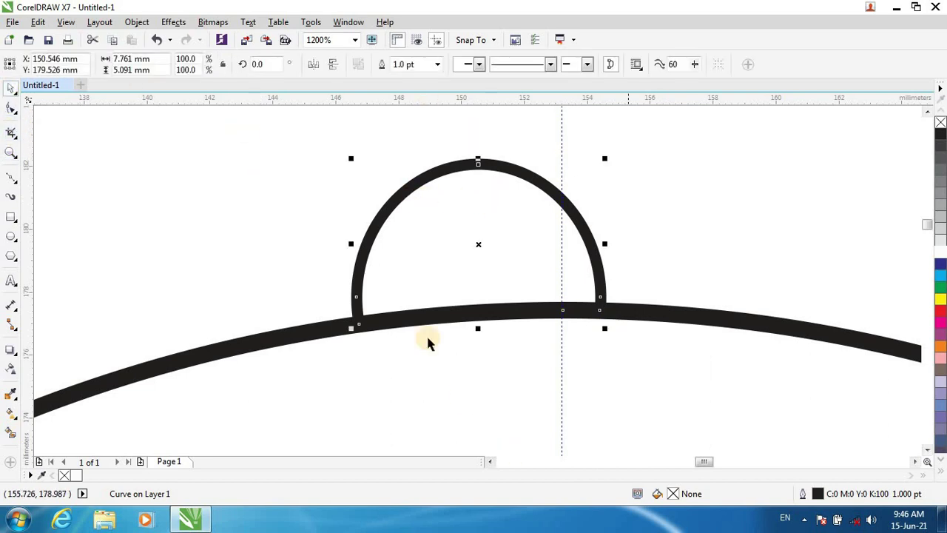
click(424, 191)
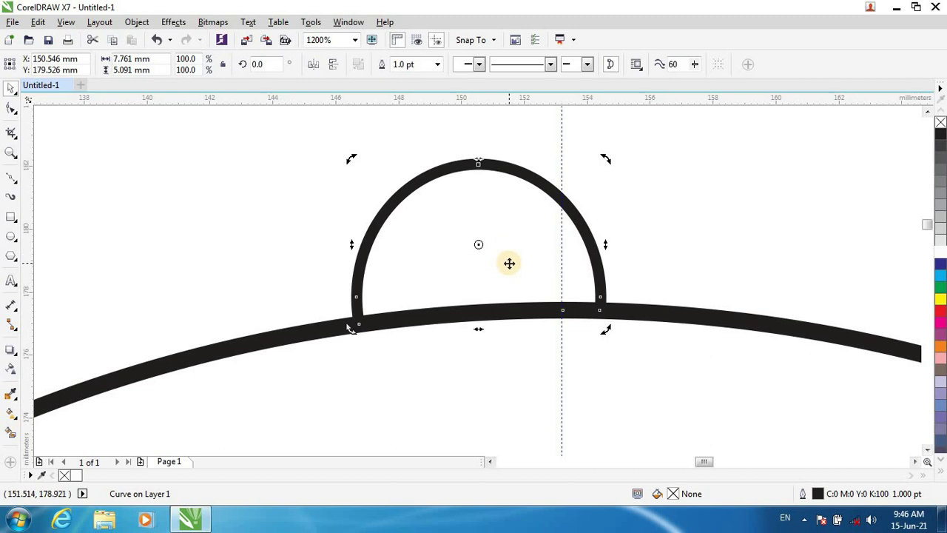
scroll(509, 262, down, 6)
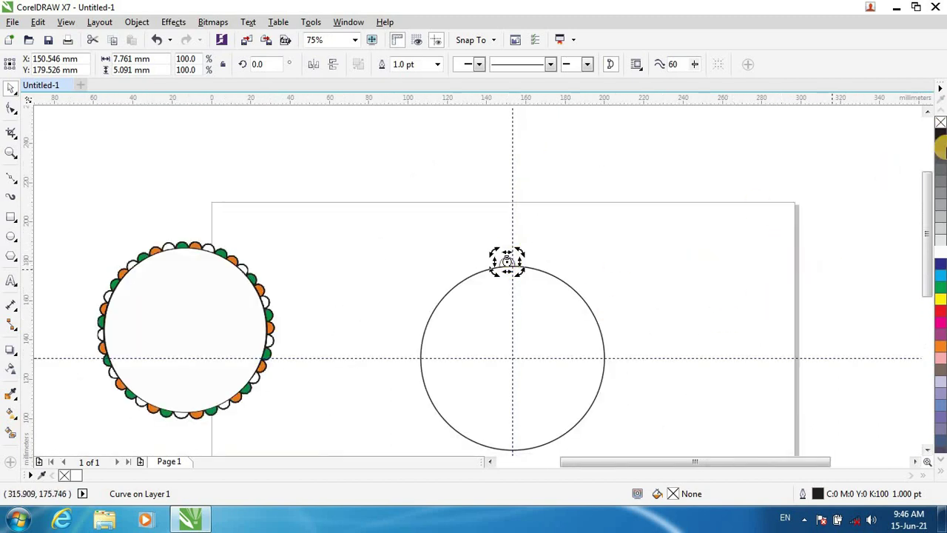
drag(926, 212, 924, 242)
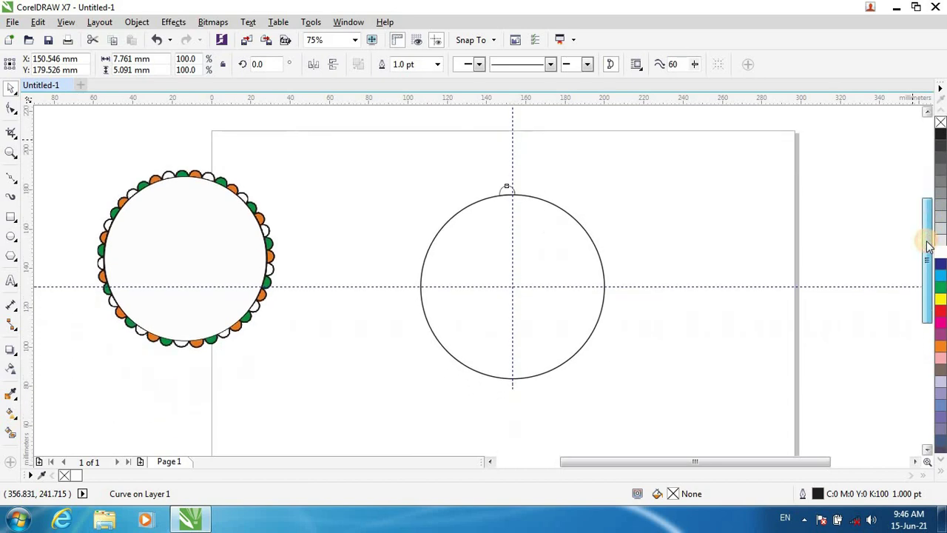
click(506, 189)
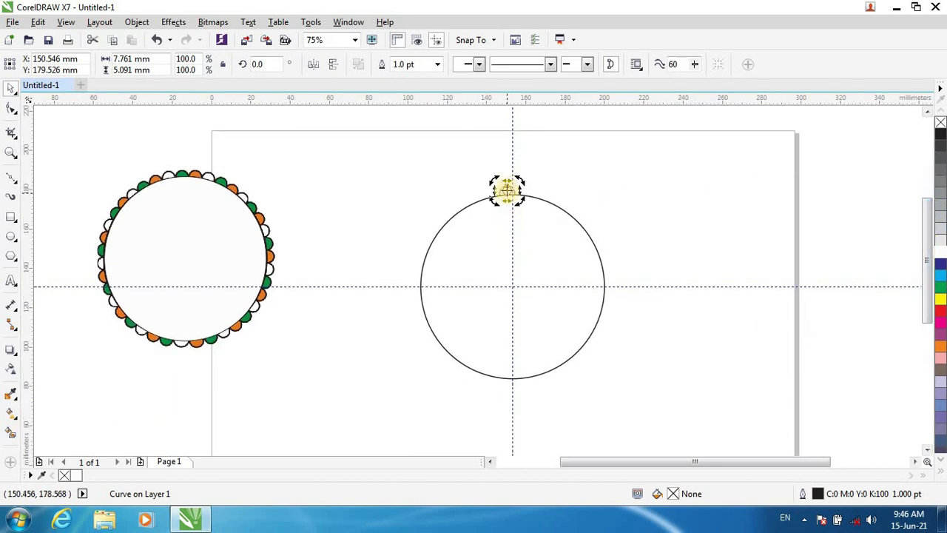
drag(506, 191, 512, 286)
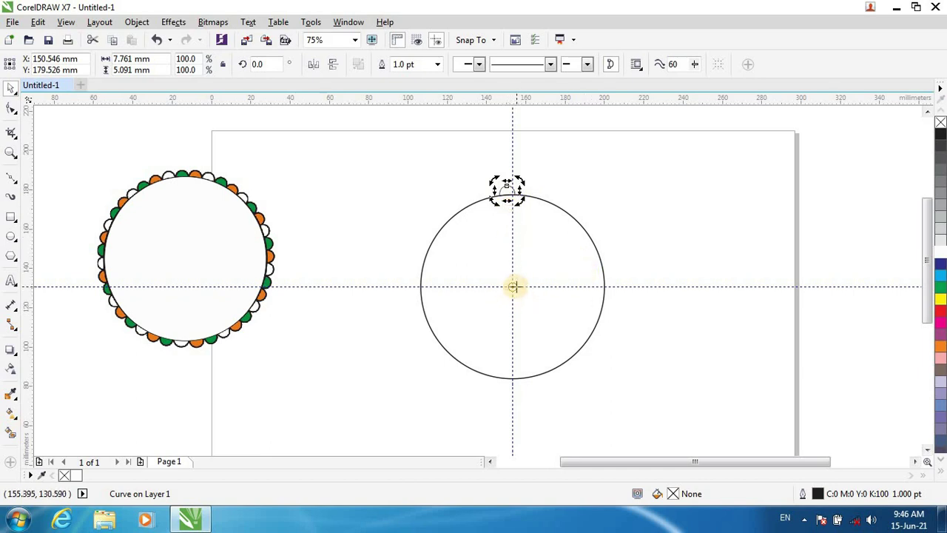
Examine the placement of the trimmed ellipse's rotation centre against the guideline intersection in the large circle.
click(10, 152)
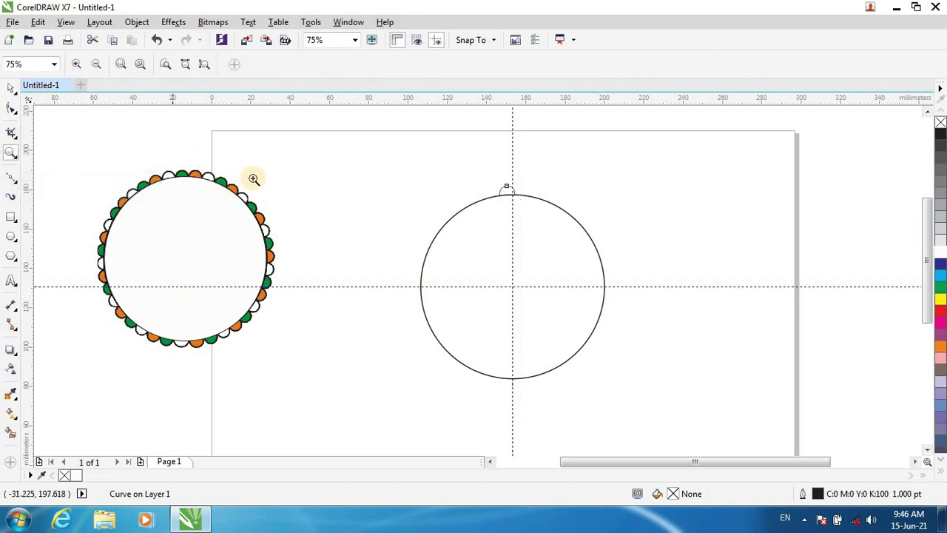
click(514, 289)
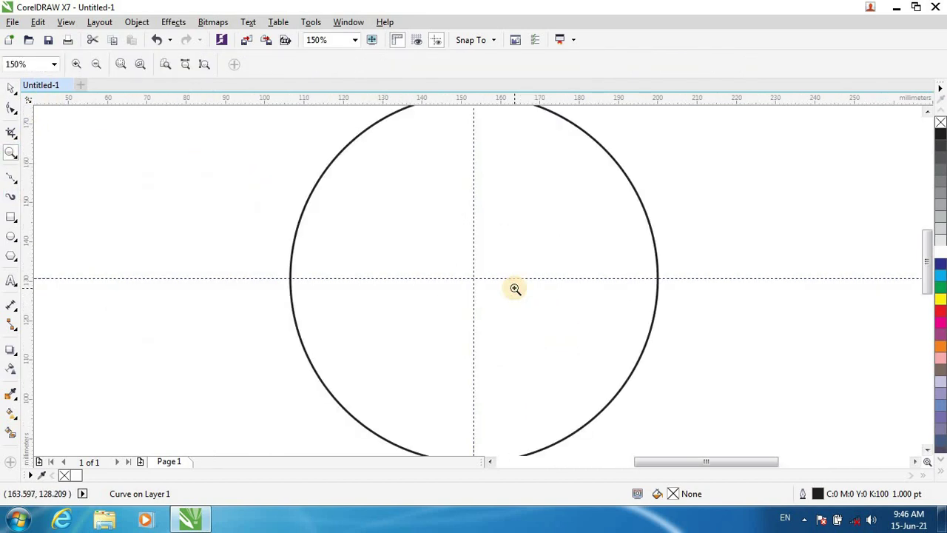
click(473, 274)
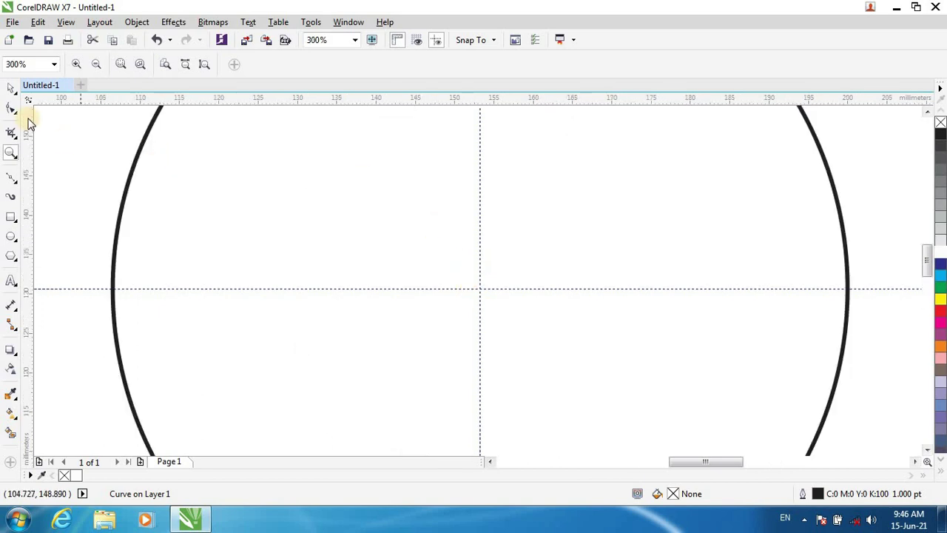
click(11, 90)
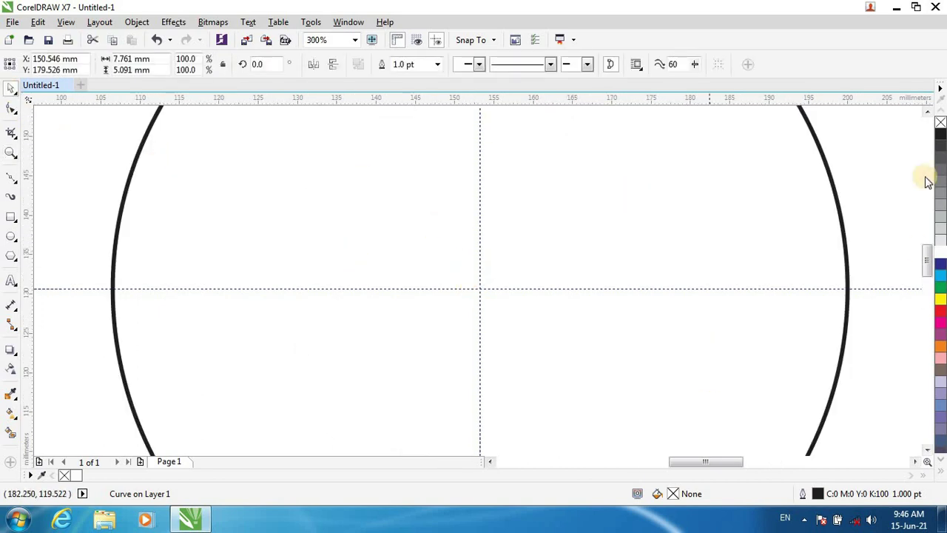
drag(924, 260, 924, 235)
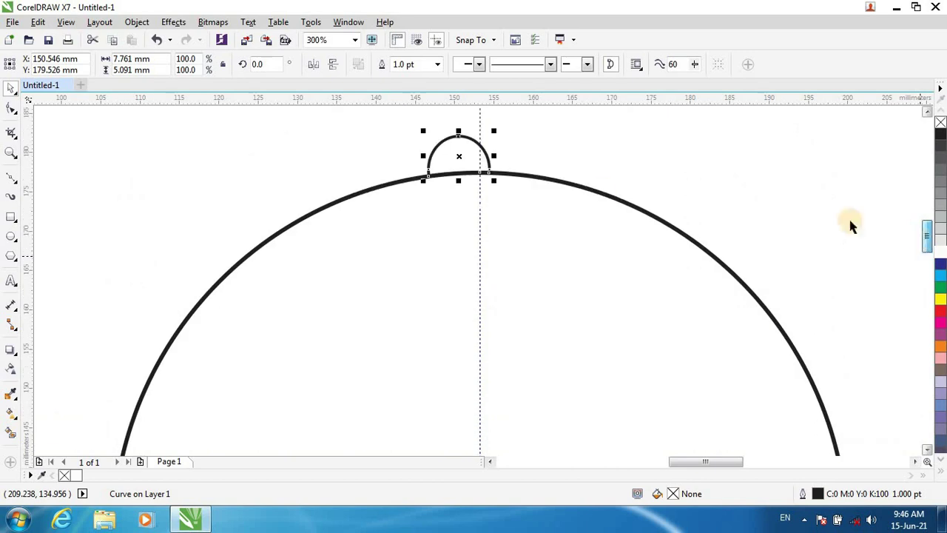
click(447, 150)
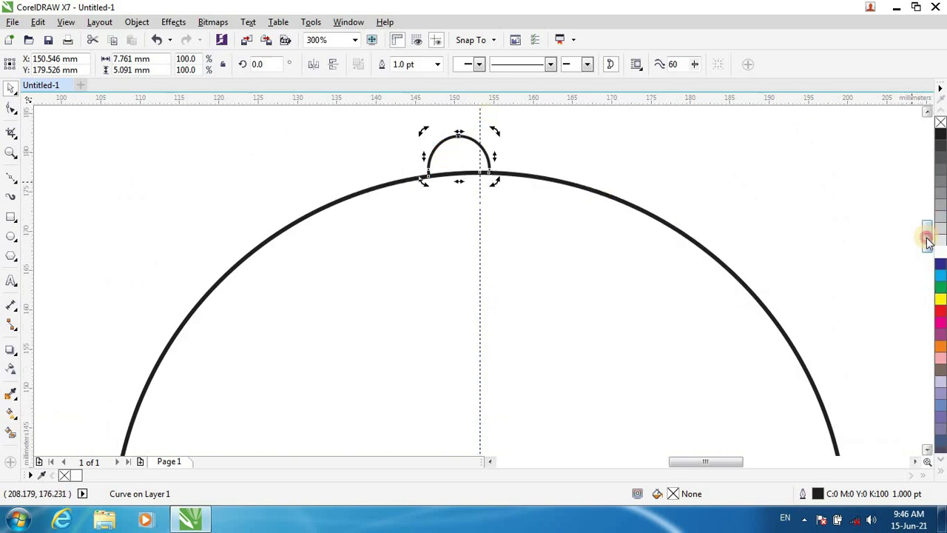
drag(925, 237, 930, 255)
scroll(930, 255, down, 1)
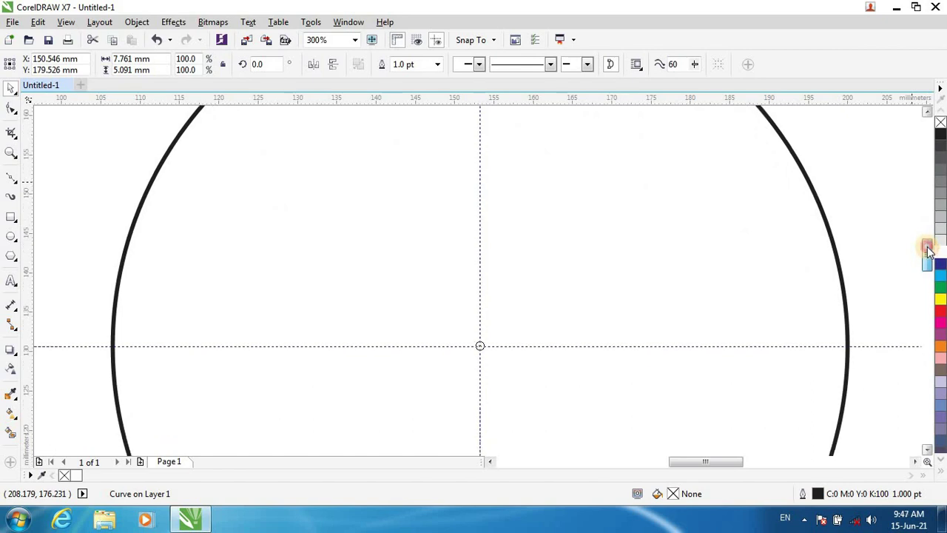
drag(924, 247, 925, 236)
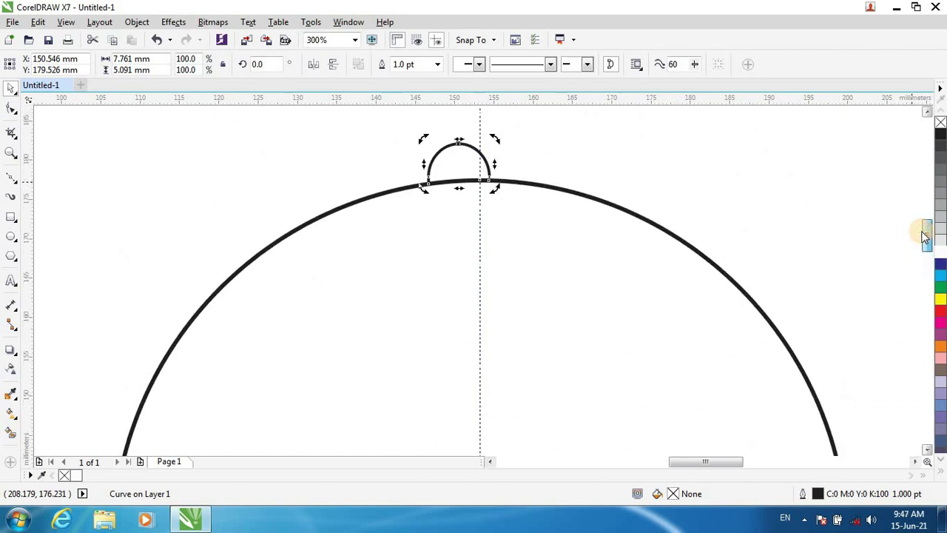
key(F3)
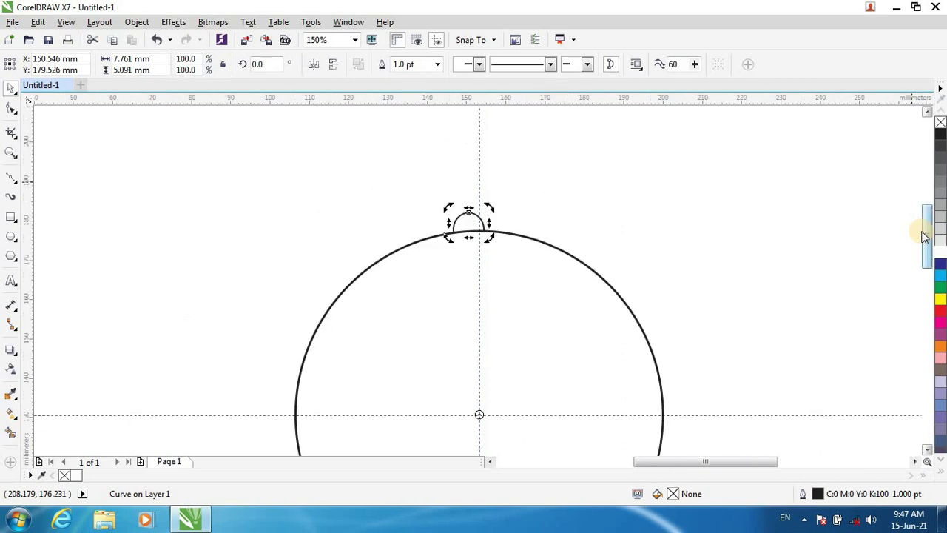
key(F3)
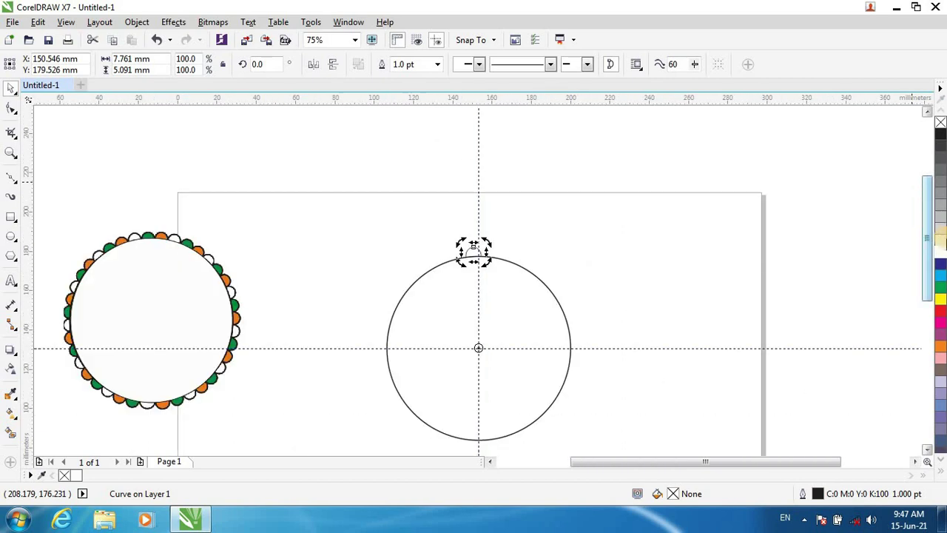
scroll(927, 244, down, 2)
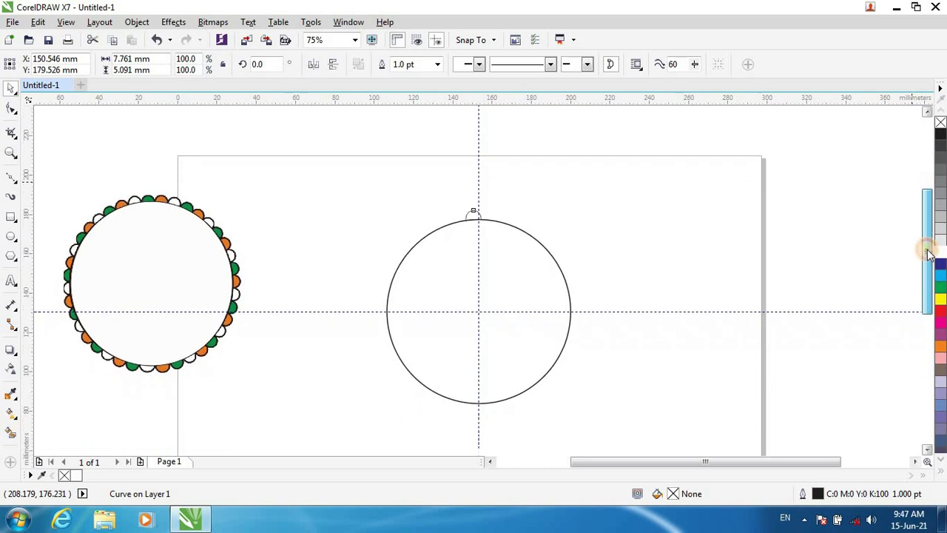
click(670, 253)
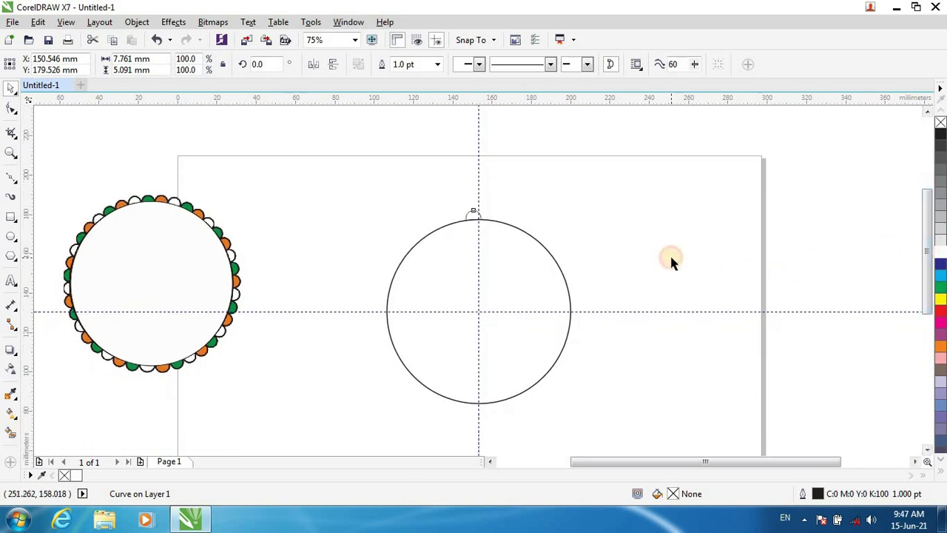
Open the Rotate transformation settings for the trimmed ellipse and set the number of copies to 1.
click(474, 215)
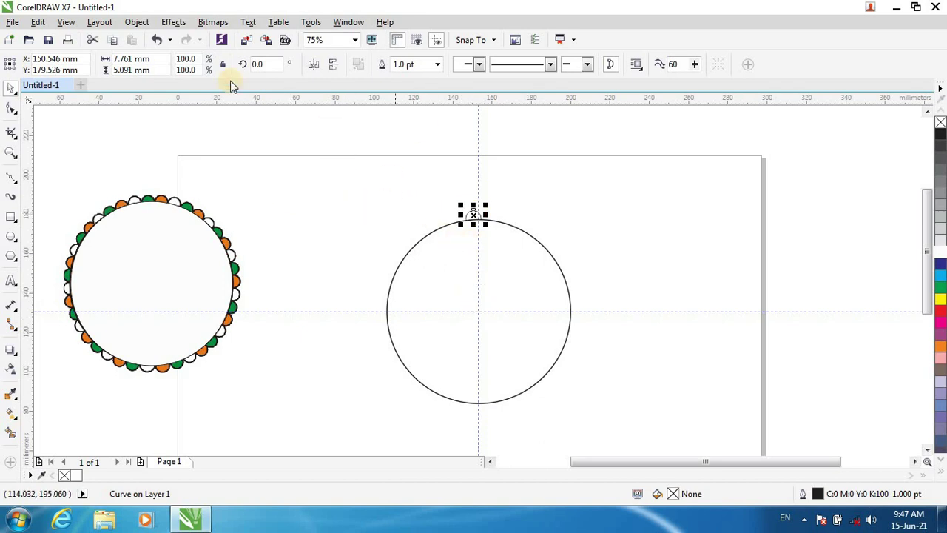
click(130, 22)
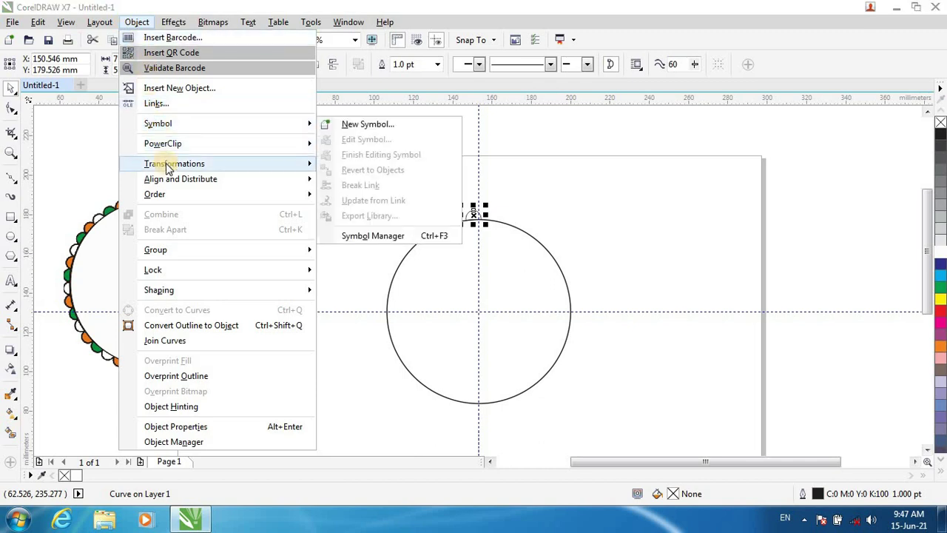
mouse_move(156, 162)
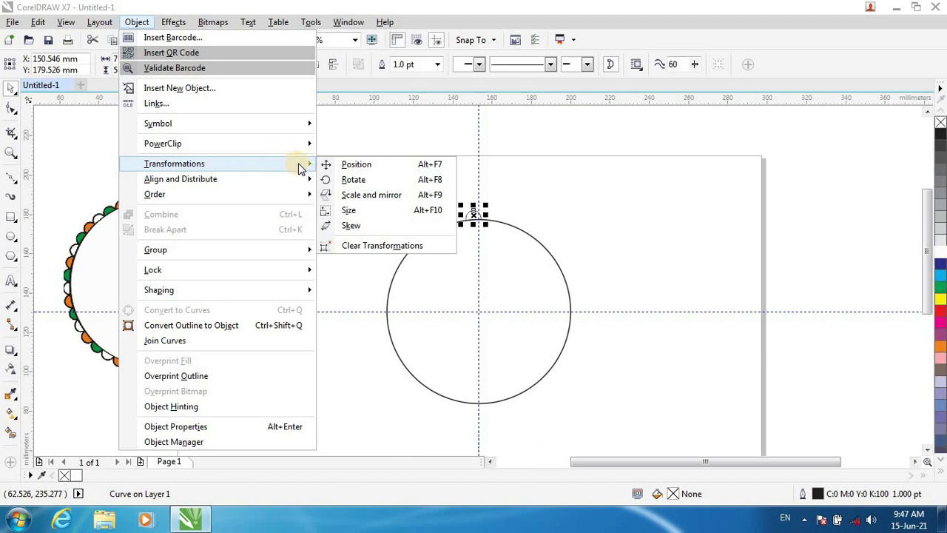
click(355, 180)
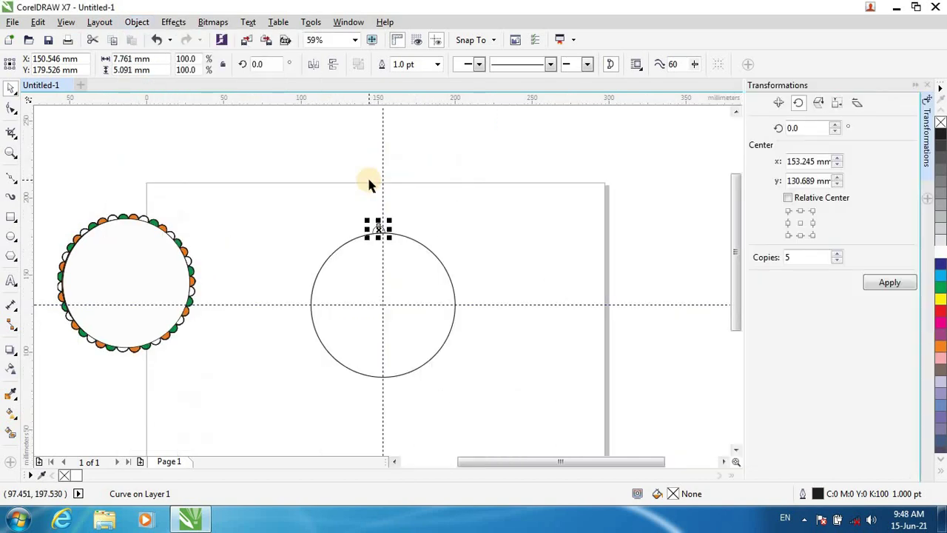
click(779, 104)
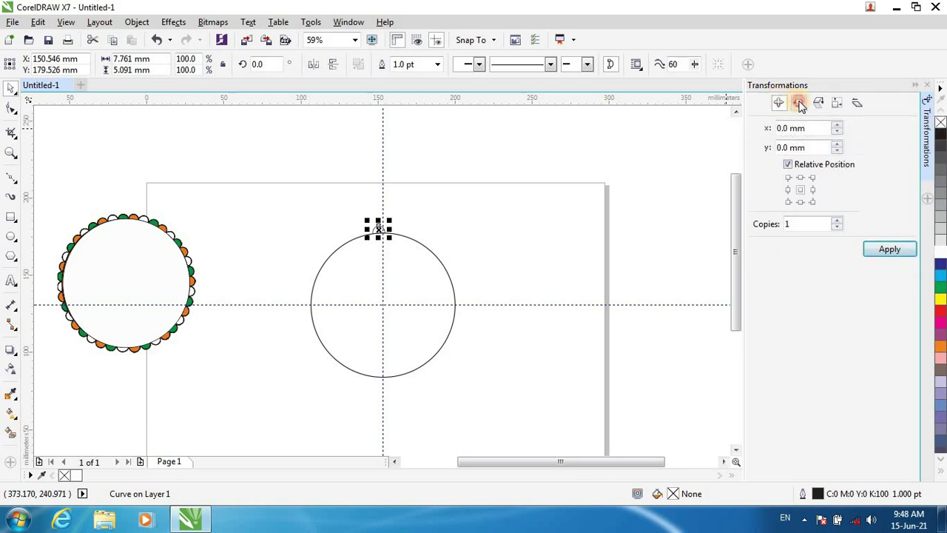
click(799, 103)
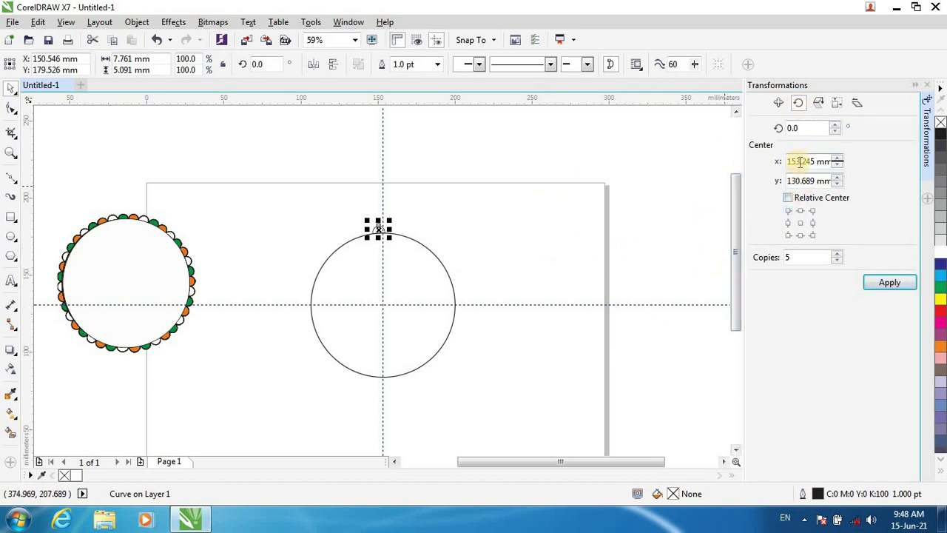
double_click(797, 256)
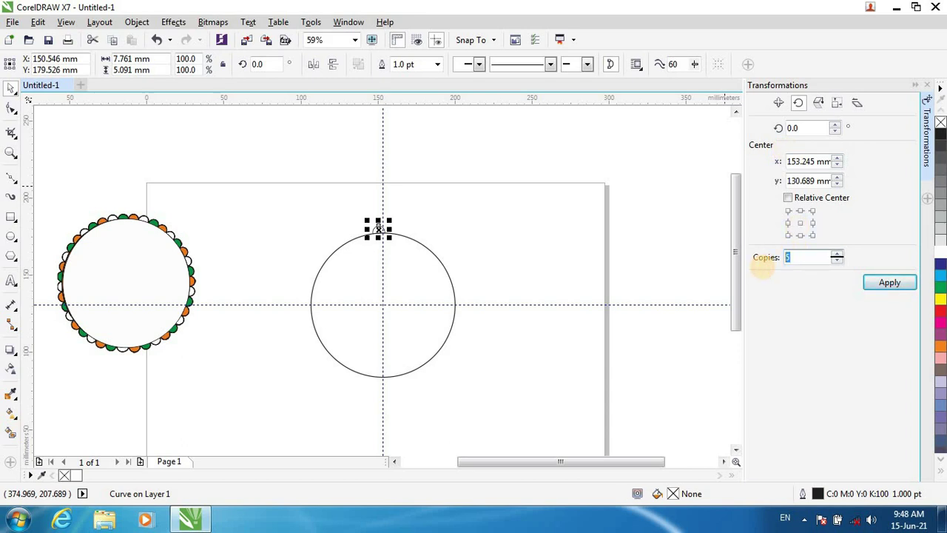
text(1)
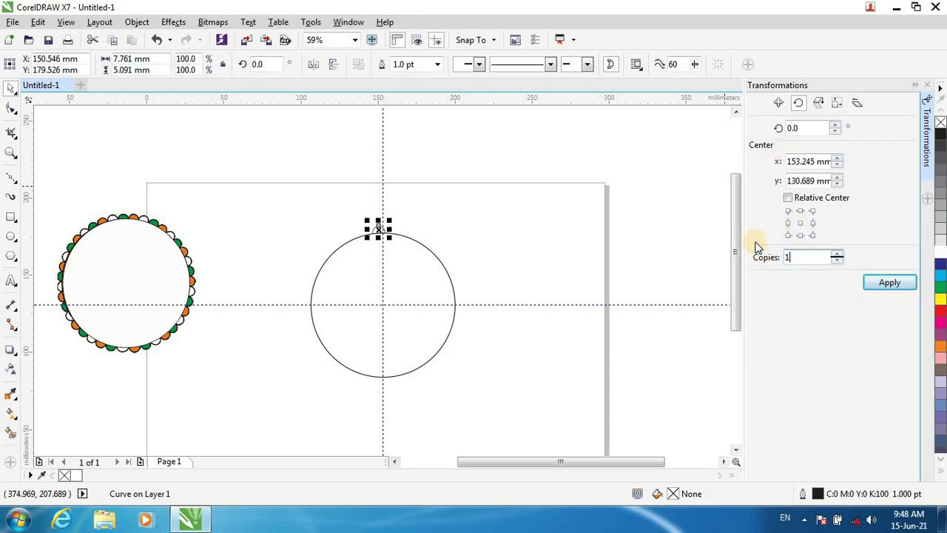
Try creating a copy of the trimmed ellipse rotated 15° about the large circle's centre, and undo it.
double_click(785, 128)
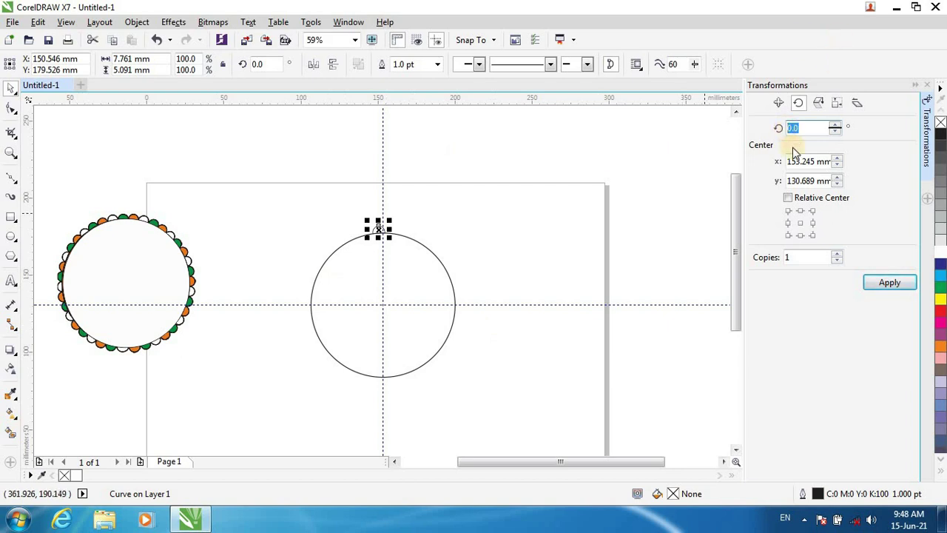
text(15)
click(891, 281)
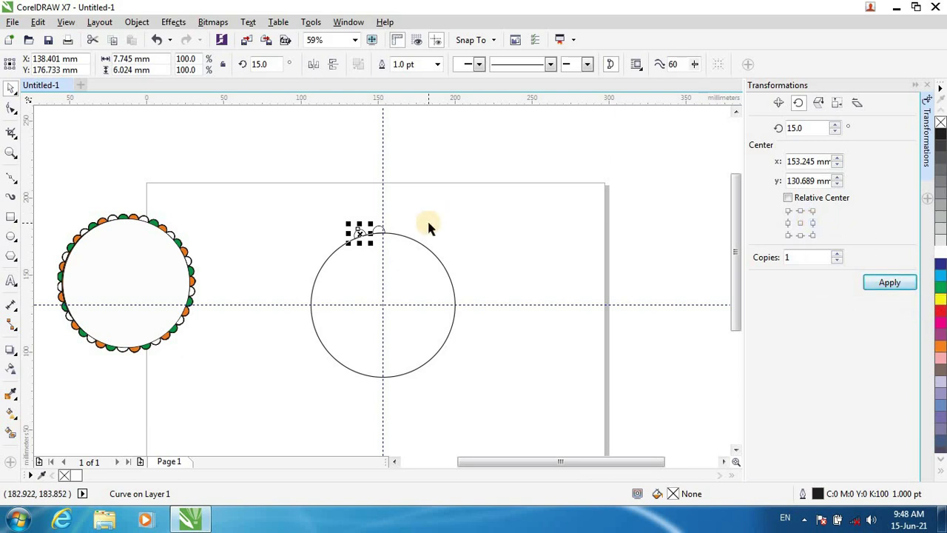
key(ctrl+z)
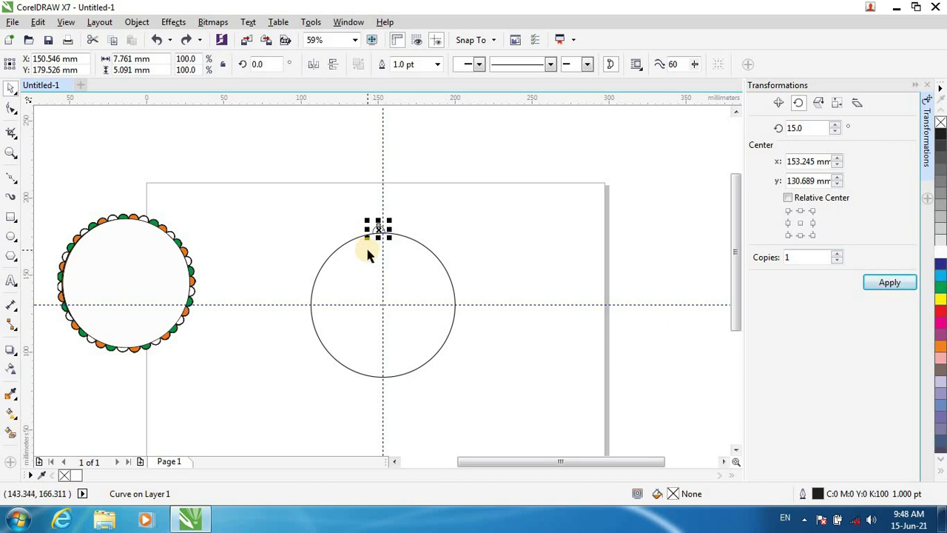
Try creating one copy of the trimmed ellipse rotated -12° about the large circle's centre.
click(9, 154)
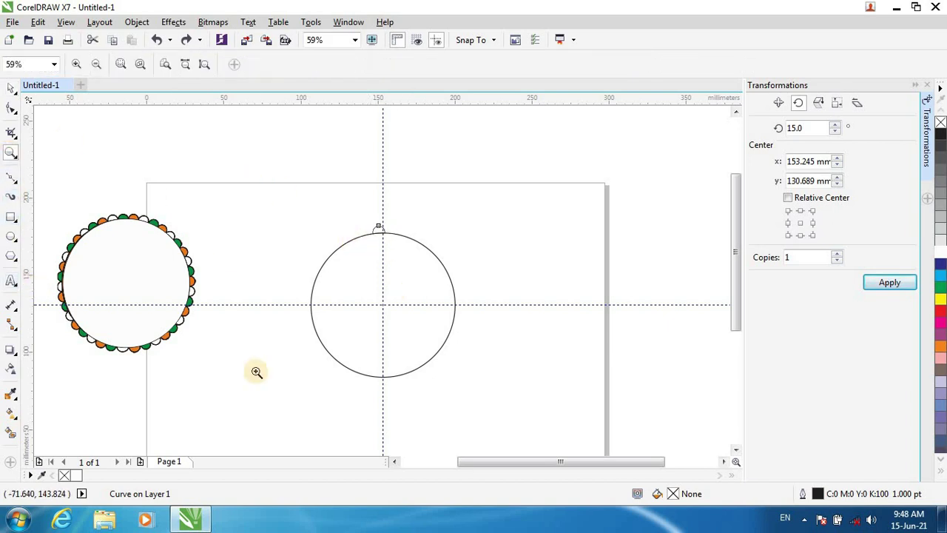
click(381, 260)
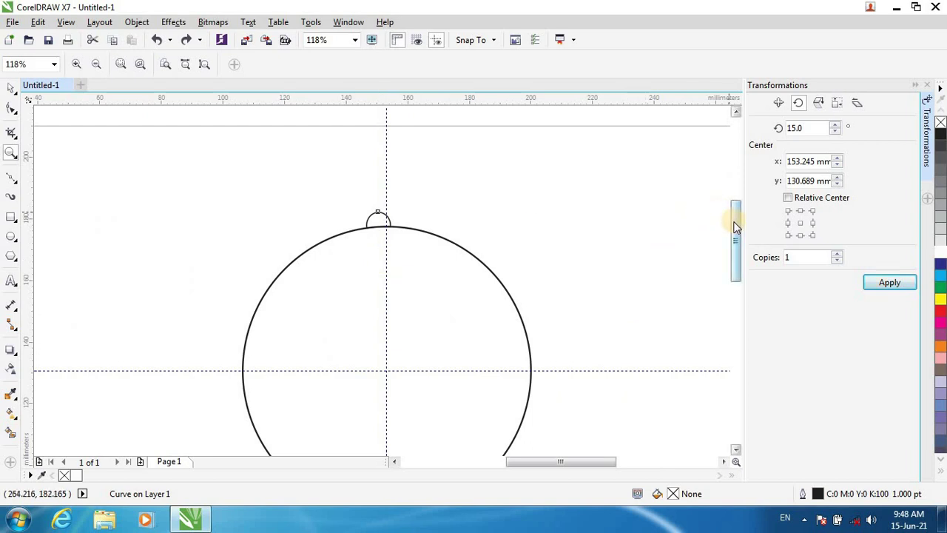
drag(735, 220, 735, 247)
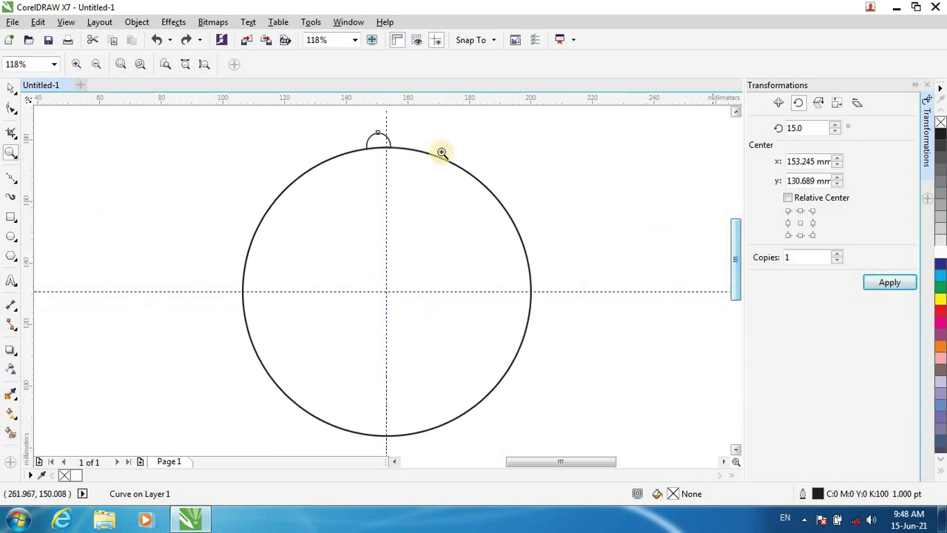
click(12, 89)
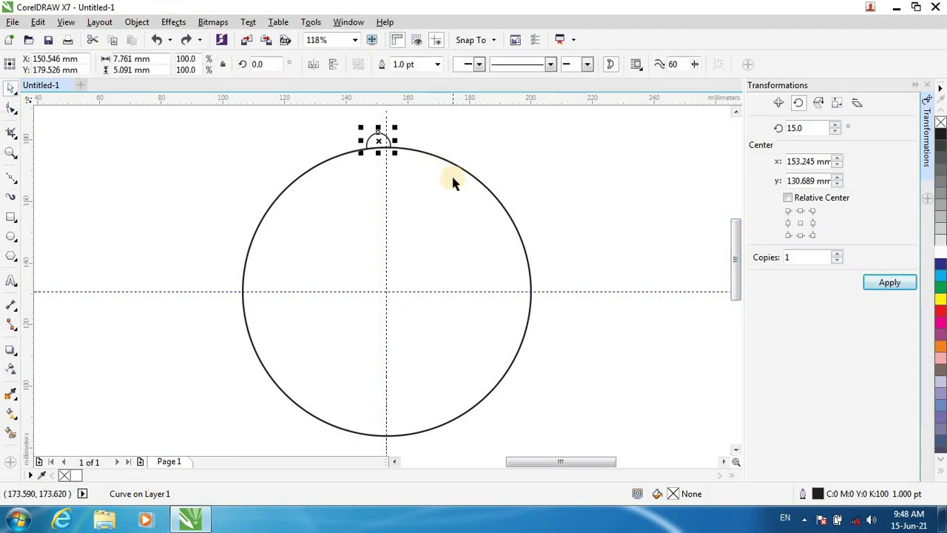
click(789, 128)
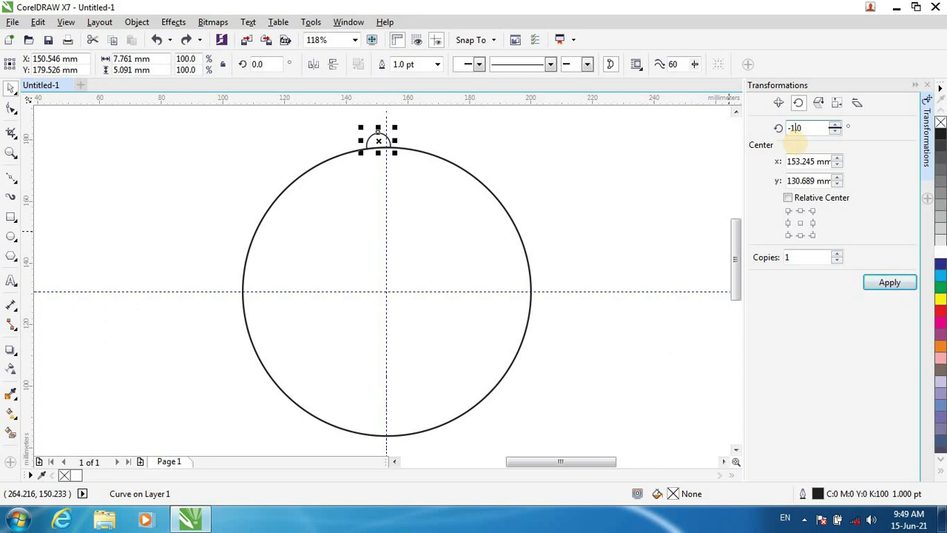
text(2.)
click(882, 284)
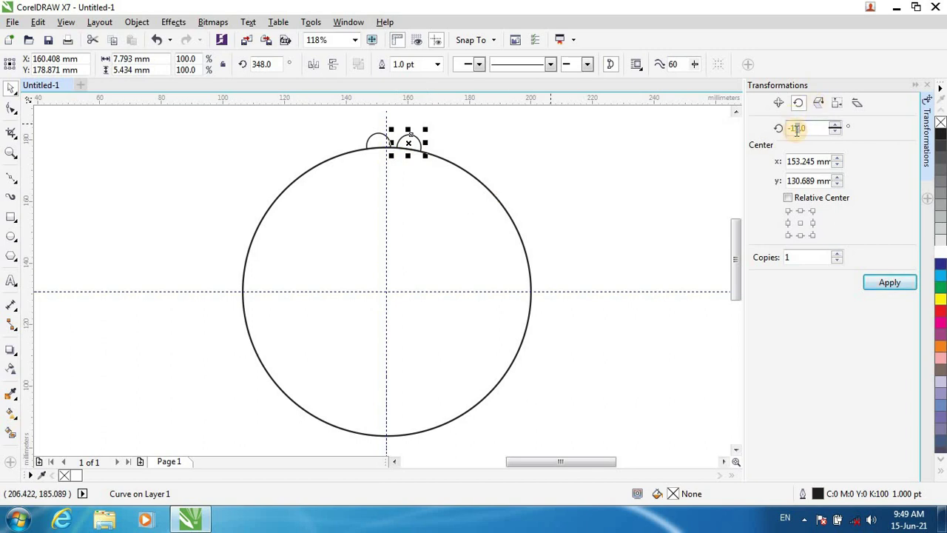
Try adding a second copy rotated -10° from the first copy, and undo both trial copies.
click(892, 281)
click(890, 284)
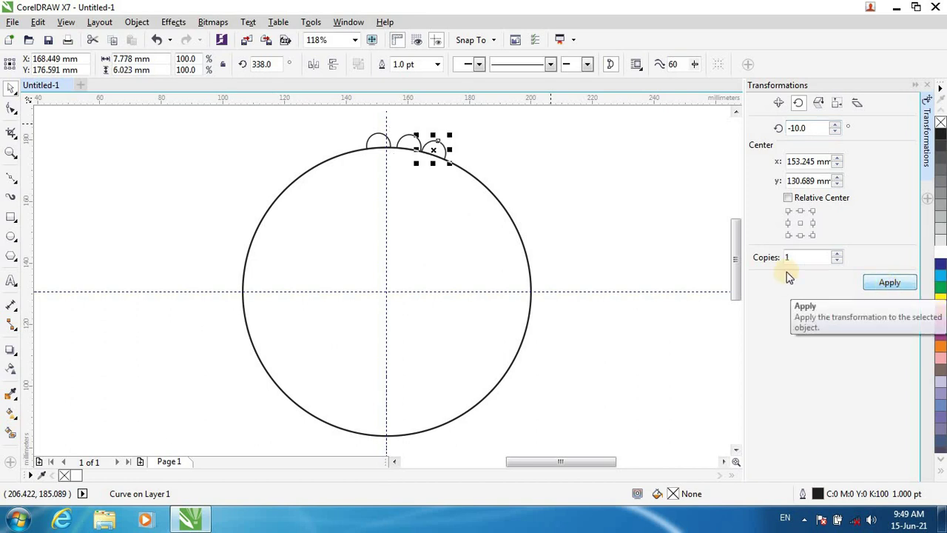
key(ctrl+z)
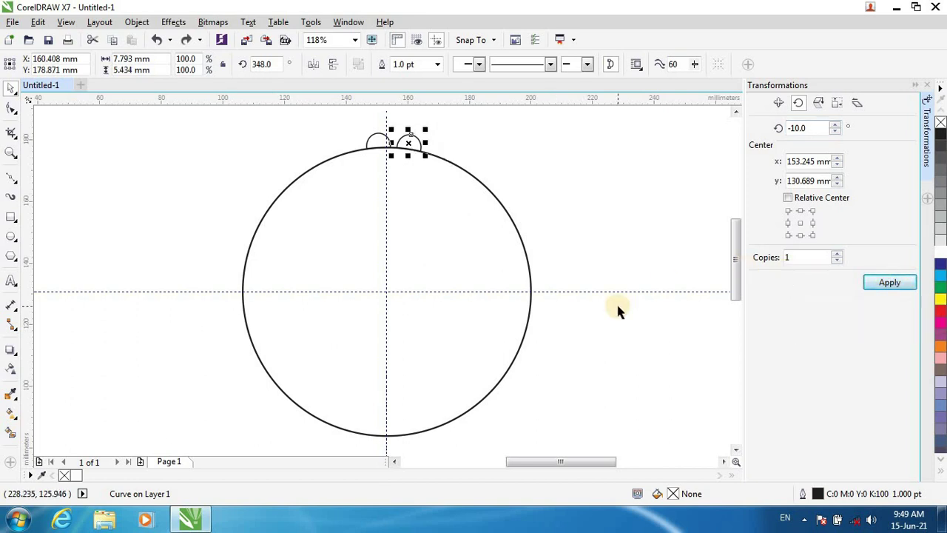
key(ctrl+z)
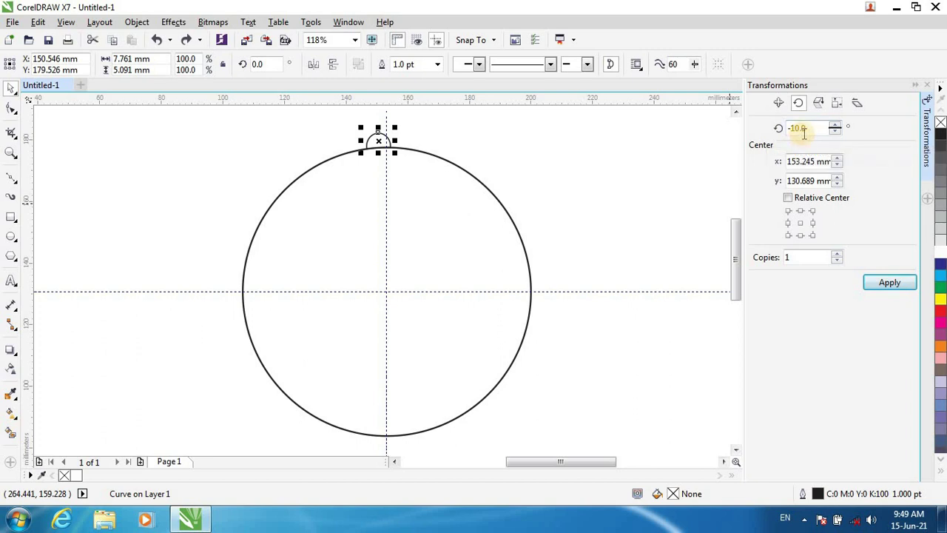
Ring the large circle with 35 successive copies of the trimmed ellipse, each rotated a further -10° about the circle's centre, and deselect.
click(882, 286)
click(881, 286)
click(882, 285)
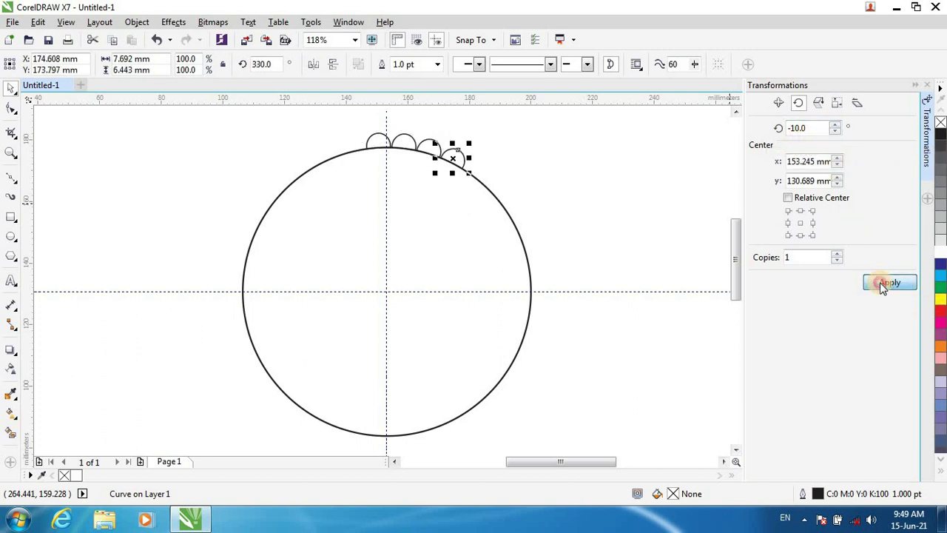
click(882, 286)
click(882, 286)
click(881, 286)
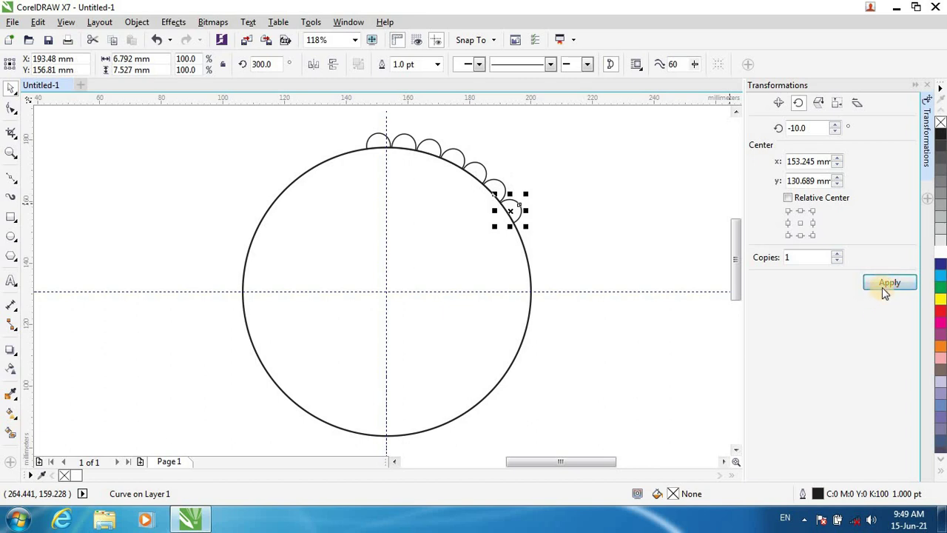
click(882, 286)
click(882, 286)
click(882, 285)
click(883, 287)
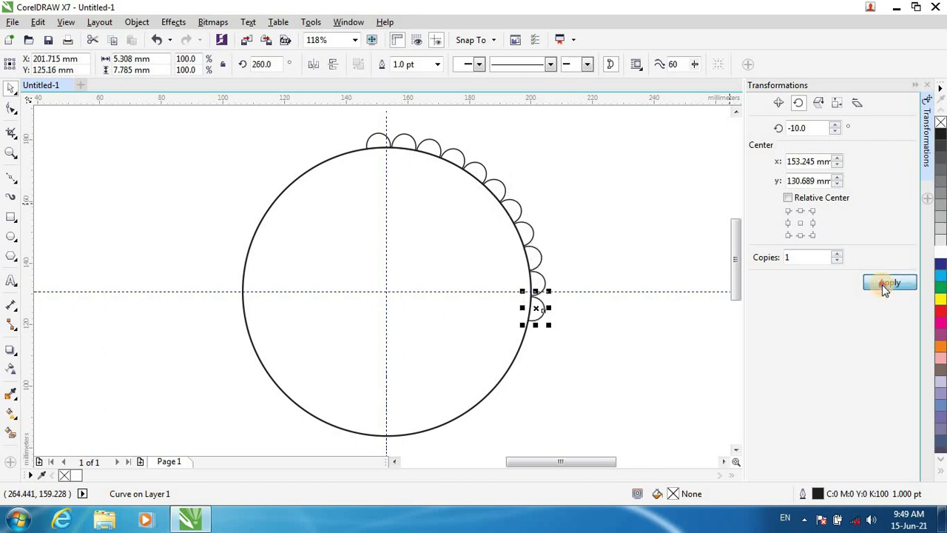
click(883, 287)
click(883, 287)
click(883, 287)
click(883, 287)
click(883, 287)
click(883, 287)
click(883, 287)
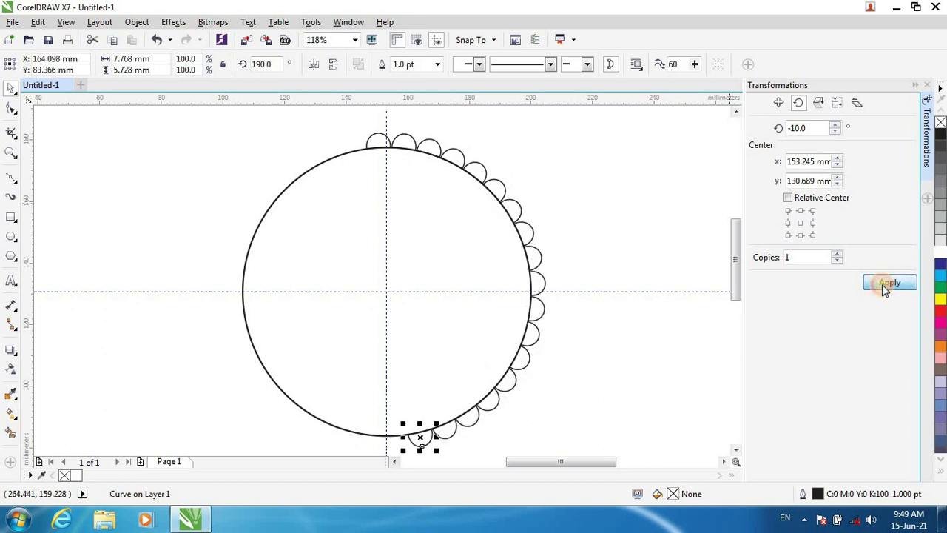
click(883, 287)
click(883, 287)
click(883, 287)
click(883, 288)
click(883, 287)
click(883, 288)
click(883, 288)
click(883, 289)
click(884, 289)
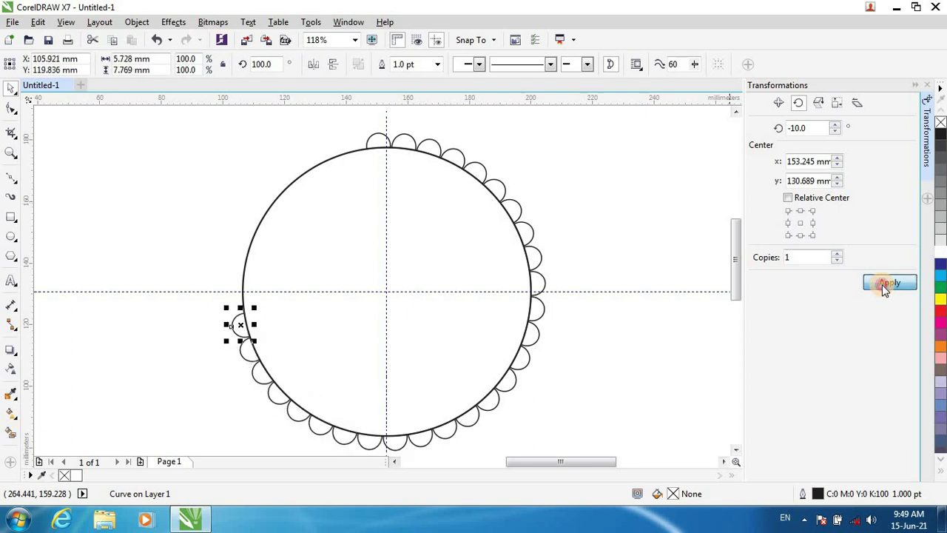
click(883, 289)
click(883, 288)
click(883, 289)
click(883, 289)
click(884, 289)
click(883, 289)
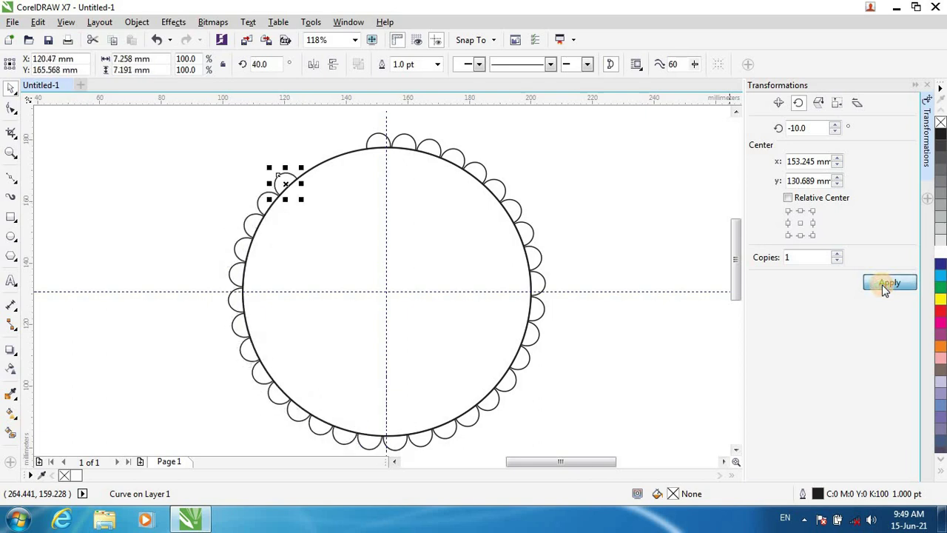
click(883, 288)
click(883, 288)
click(883, 288)
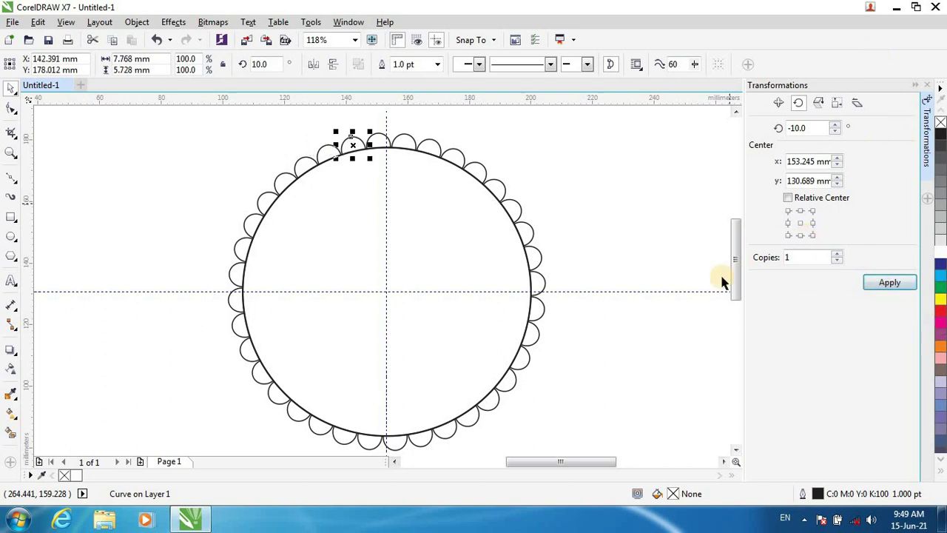
click(633, 243)
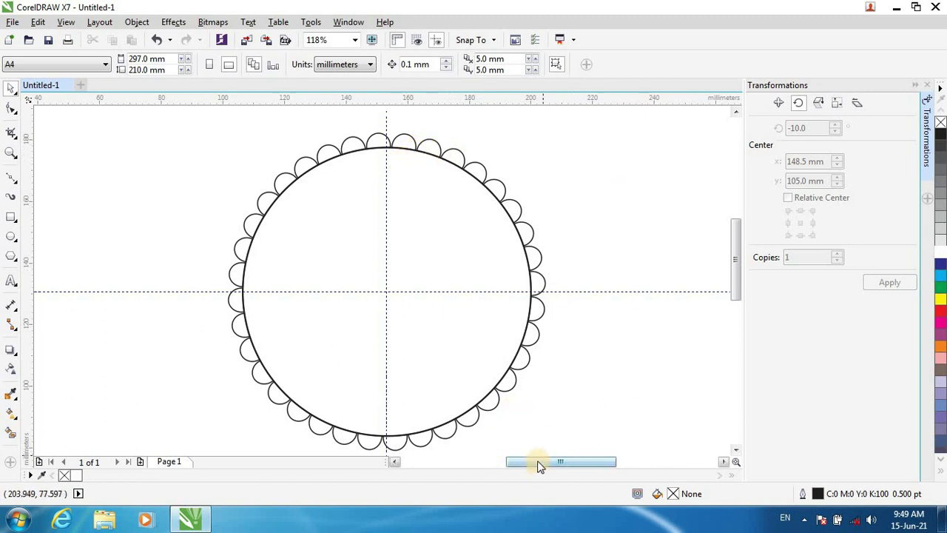
Going clockwise from the original scallop at the circle's top, fill the first copy green and the second copy orange.
mouse_move(539, 464)
mouse_down()
mouse_move(446, 474)
mouse_move(503, 478)
mouse_move(558, 448)
mouse_move(537, 463)
mouse_up()
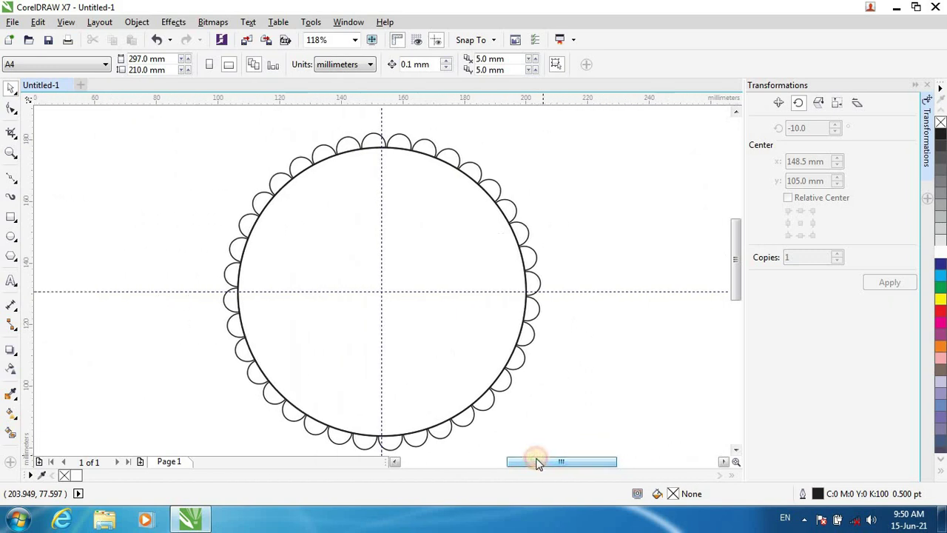
click(370, 144)
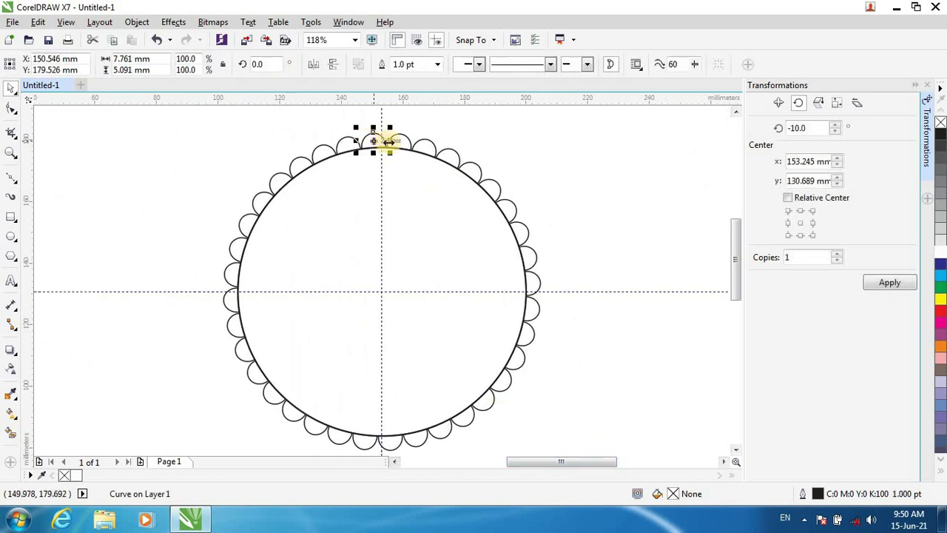
click(406, 145)
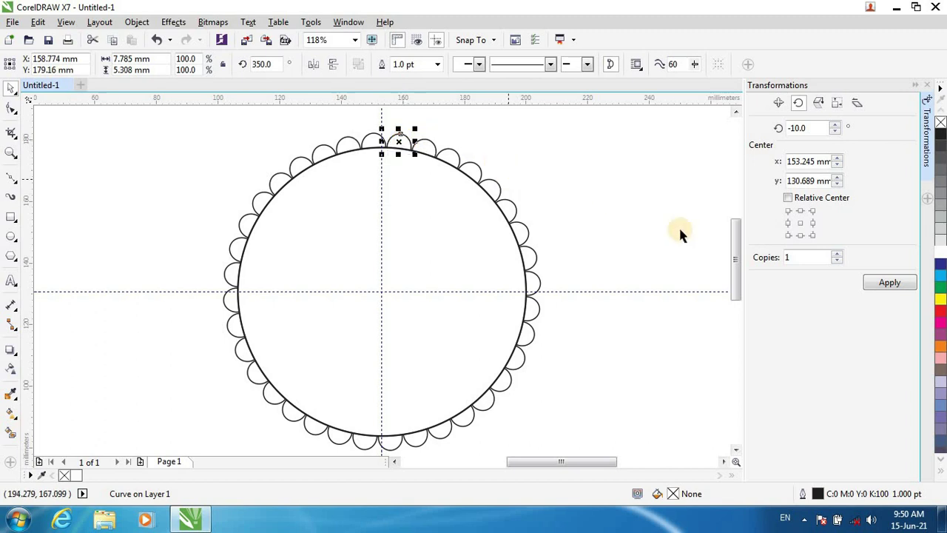
click(941, 289)
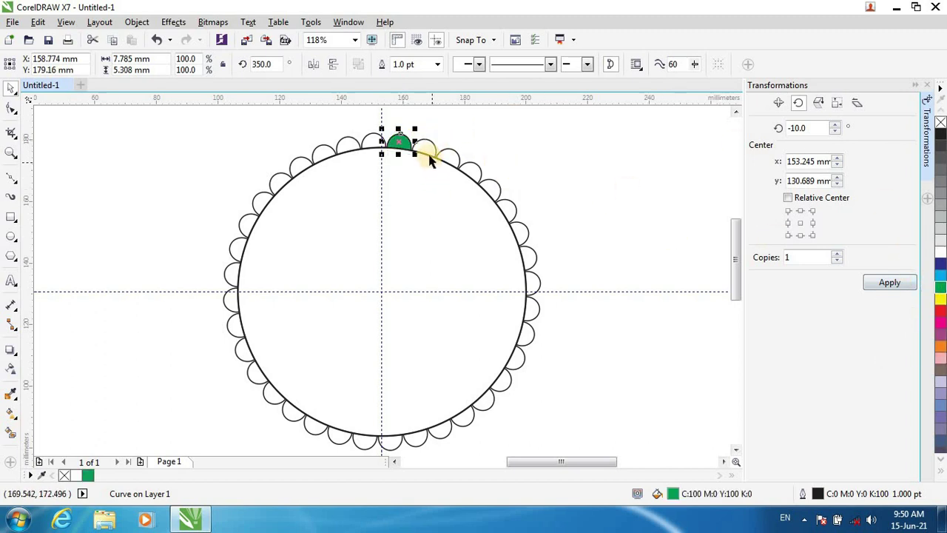
click(426, 151)
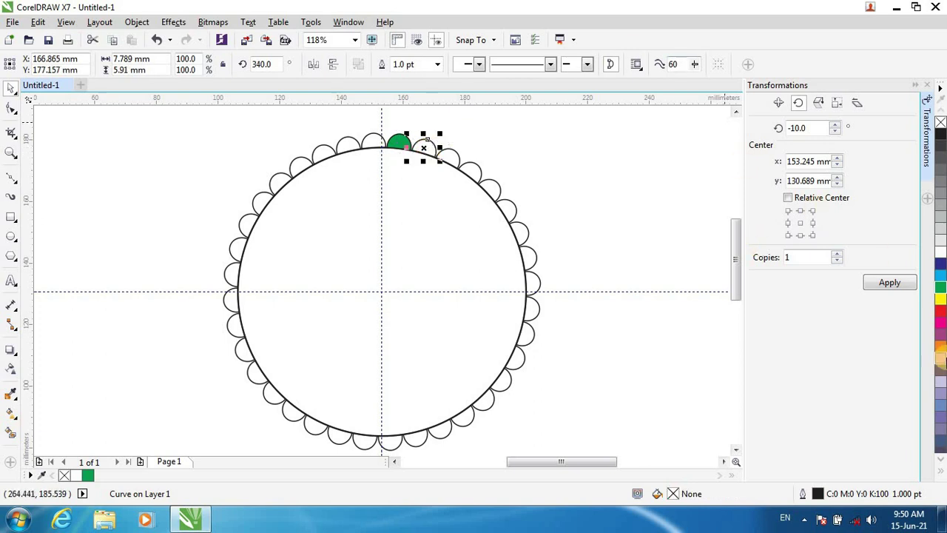
click(939, 347)
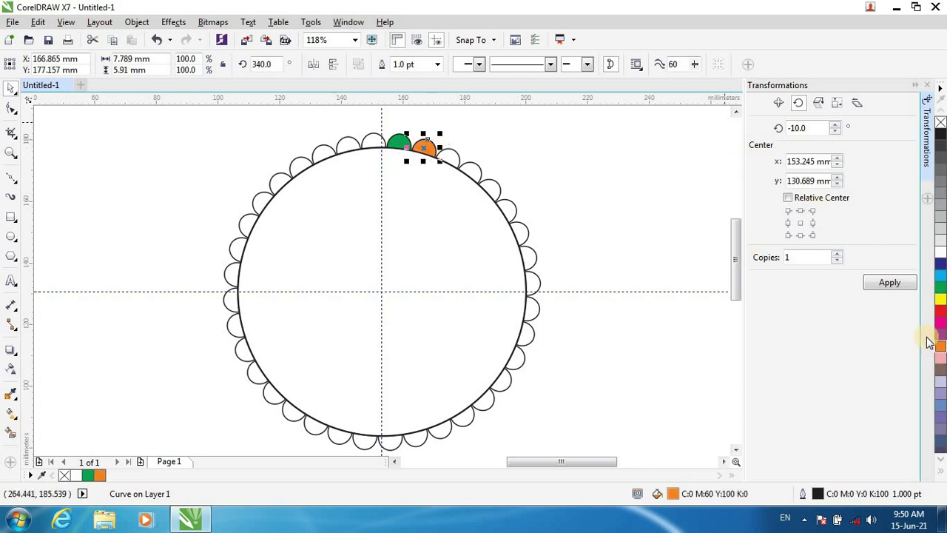
Skip one scallop clockwise after the orange one, then fill the fourth copy green and the fifth copy orange.
click(471, 175)
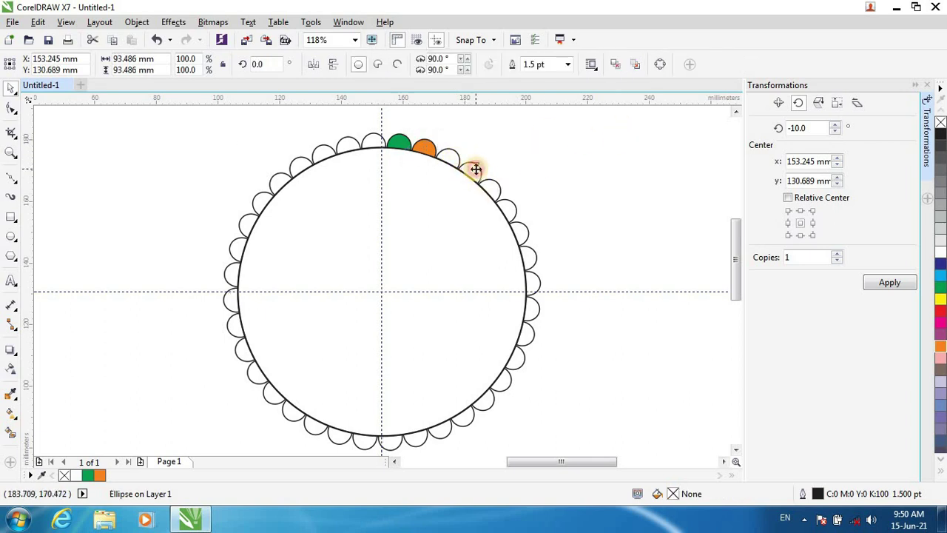
click(473, 170)
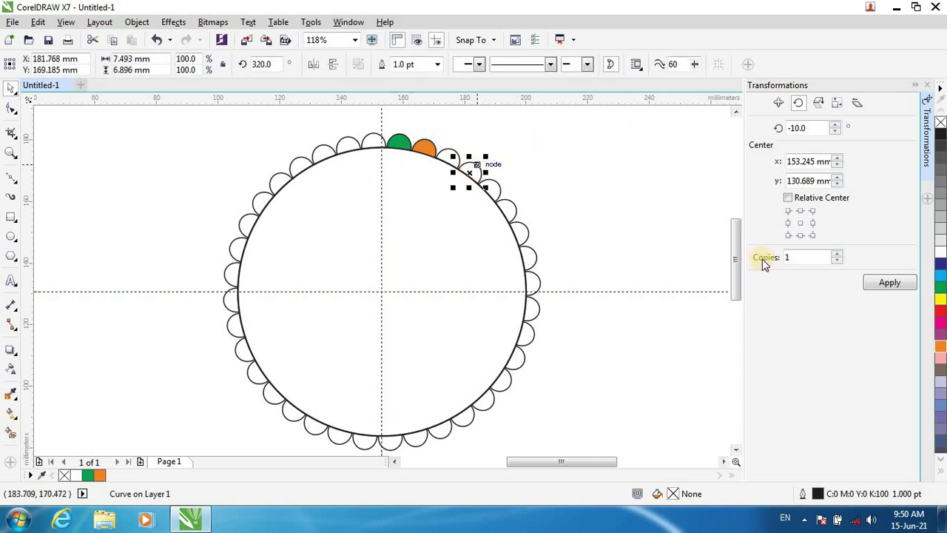
click(941, 290)
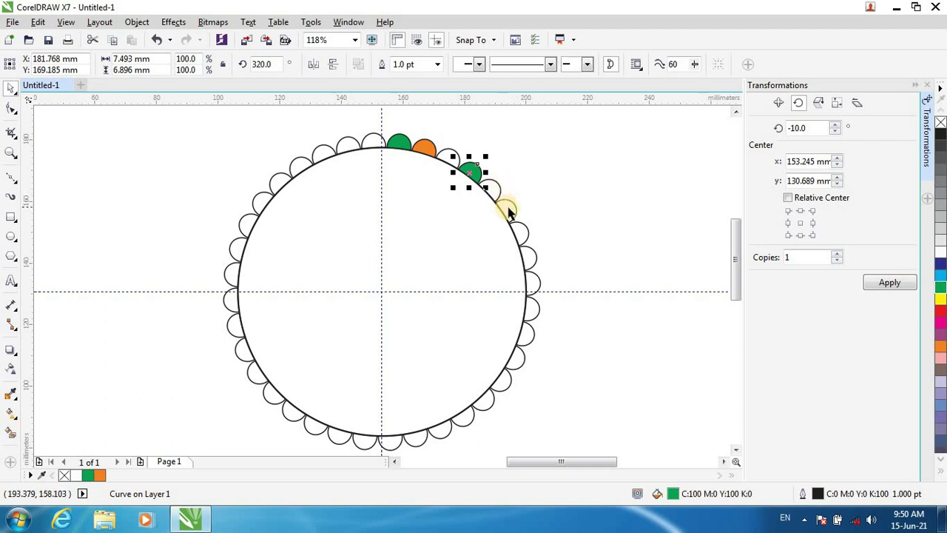
click(490, 187)
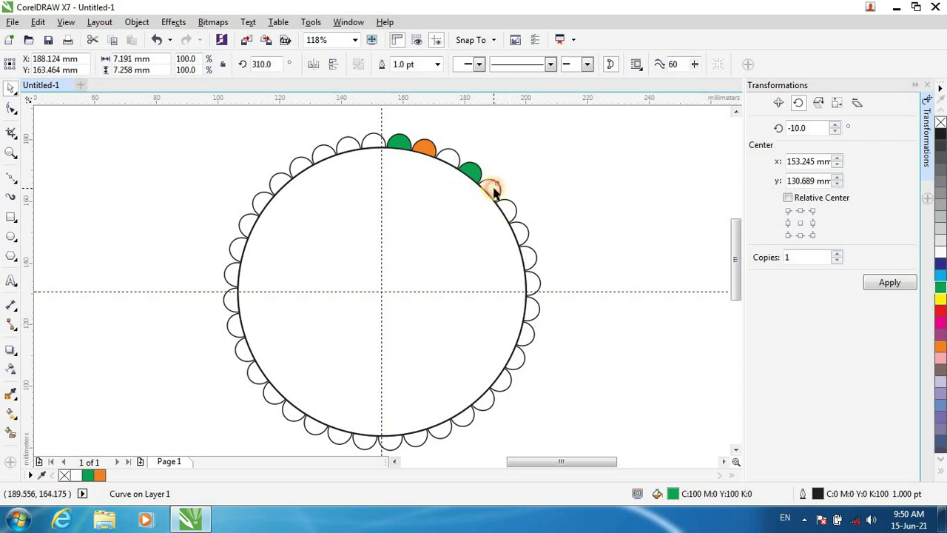
click(941, 346)
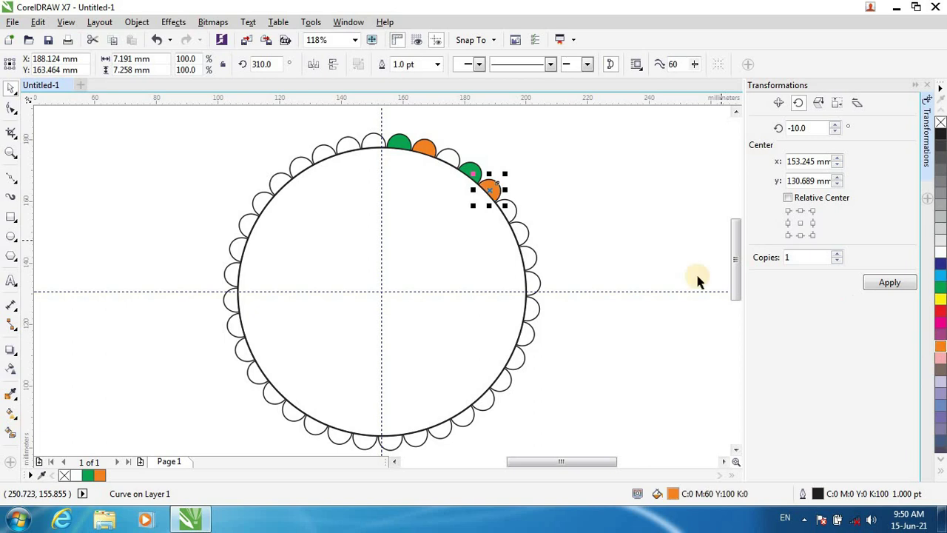
Leave the sixth copy unfilled and fill the seventh copy green and the eighth copy orange on the circle's upper right.
click(519, 234)
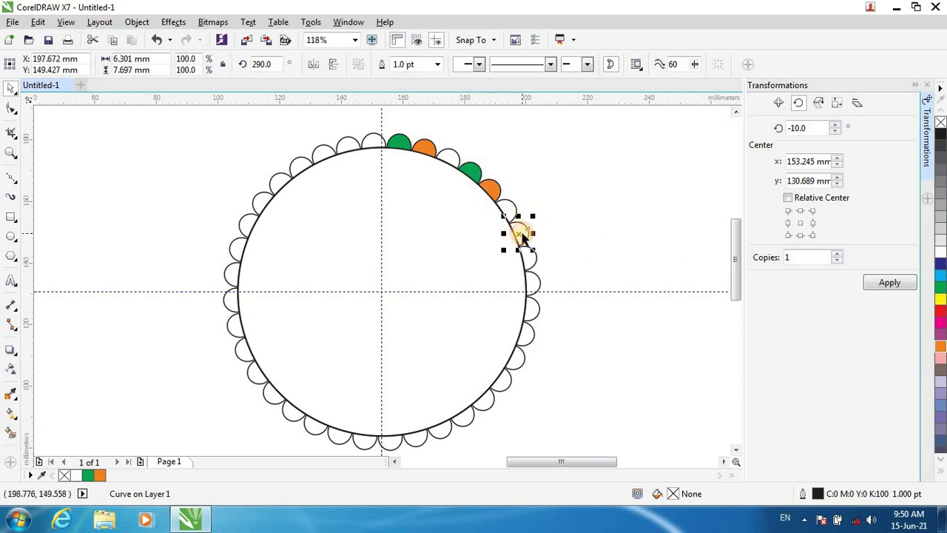
click(941, 288)
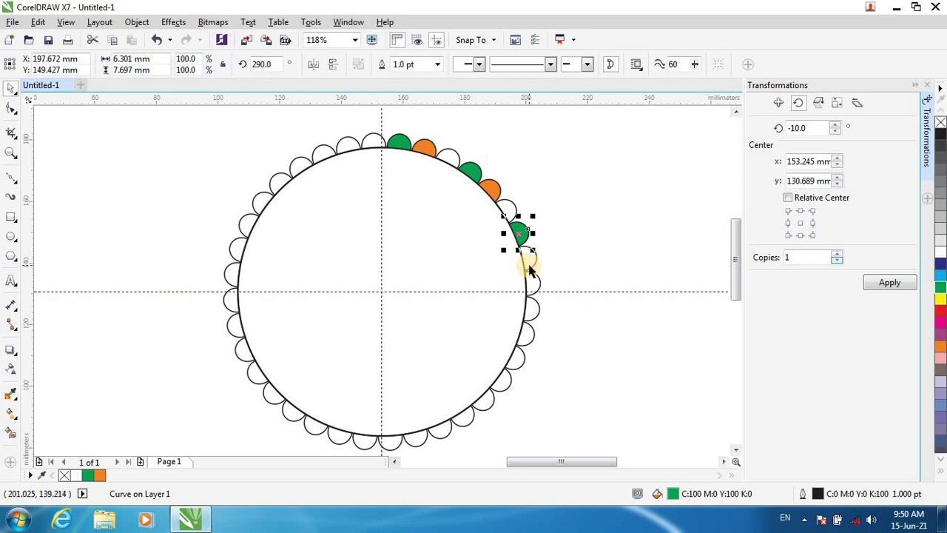
click(528, 268)
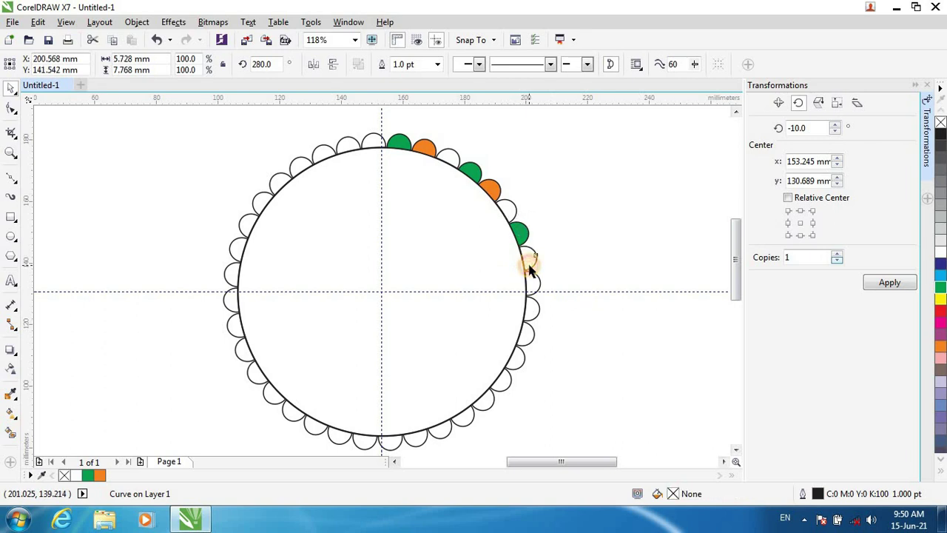
click(939, 348)
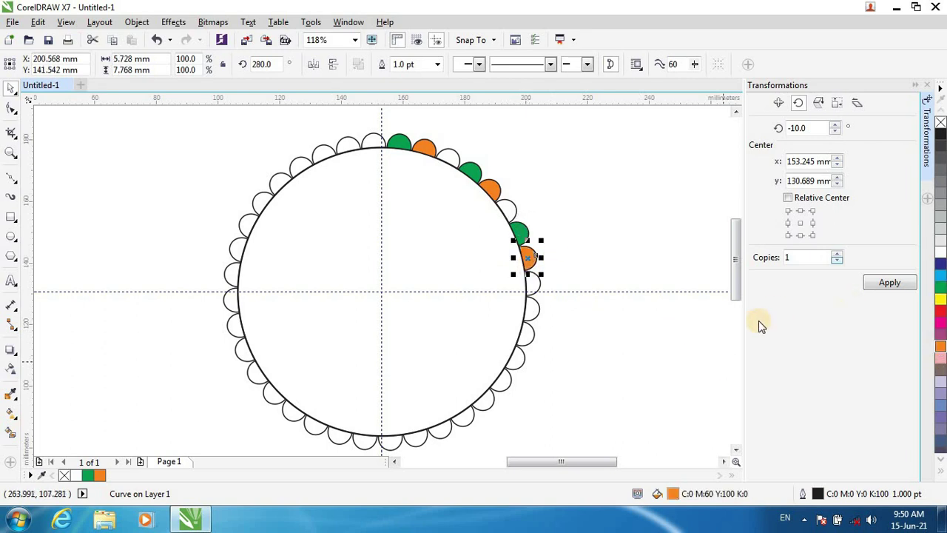
Continue clockwise down the circle's right side, filling the tenth and thirteenth copies green and the eleventh and fourteenth orange, leaving the twelfth unfilled.
click(530, 307)
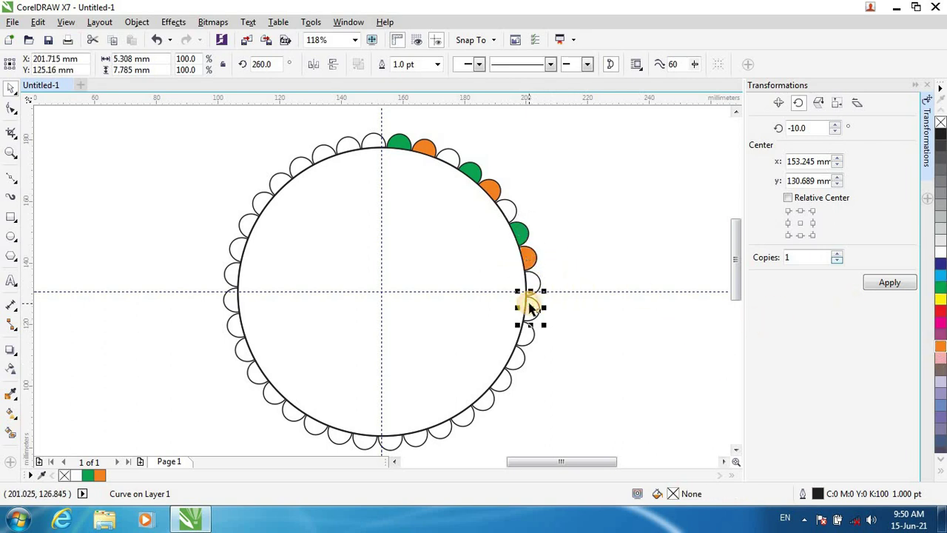
click(941, 288)
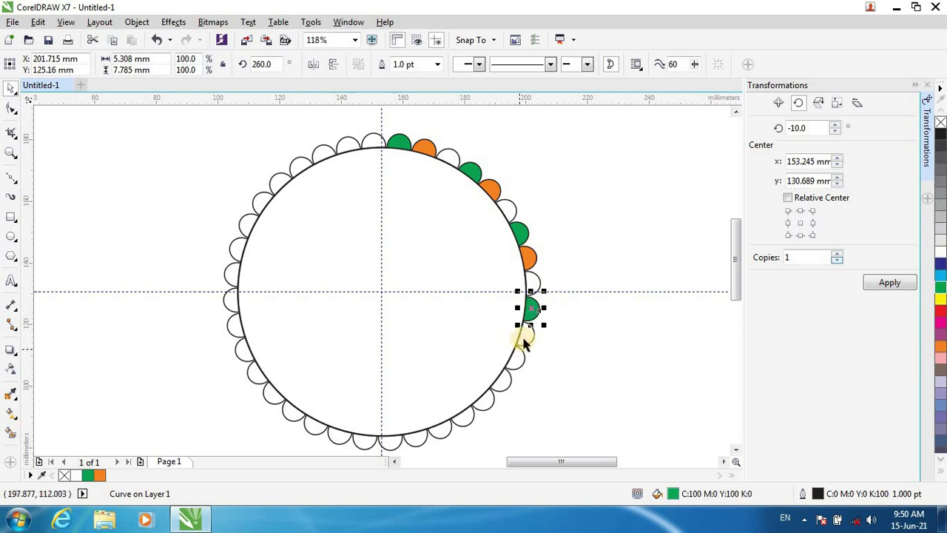
click(524, 340)
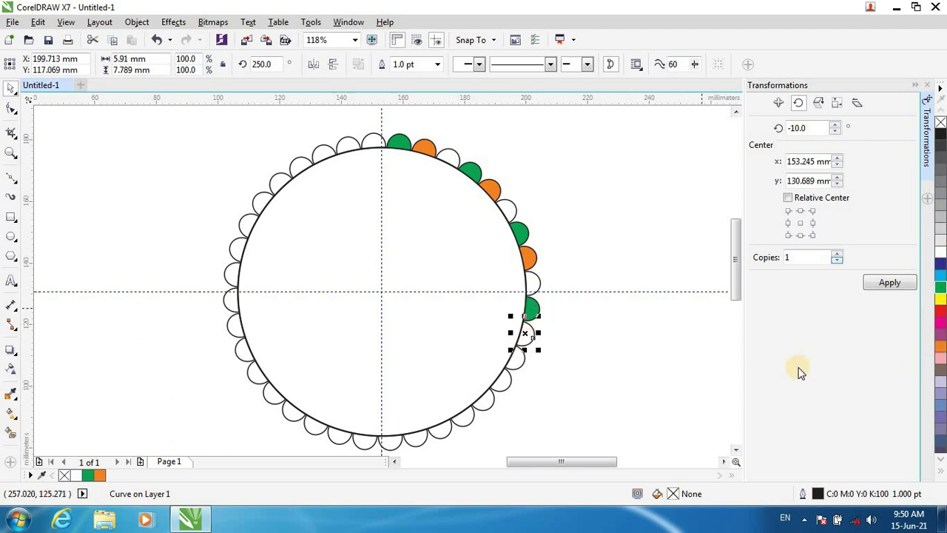
click(941, 346)
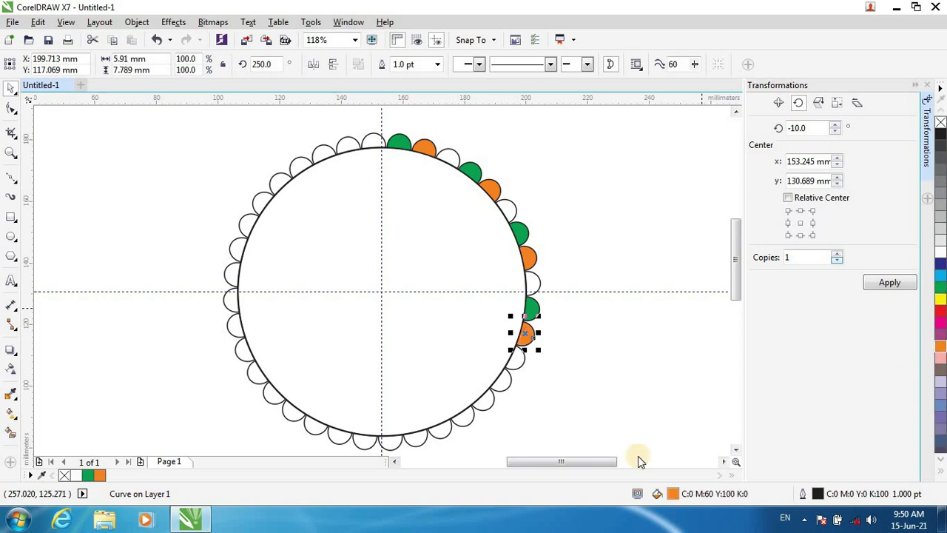
click(503, 382)
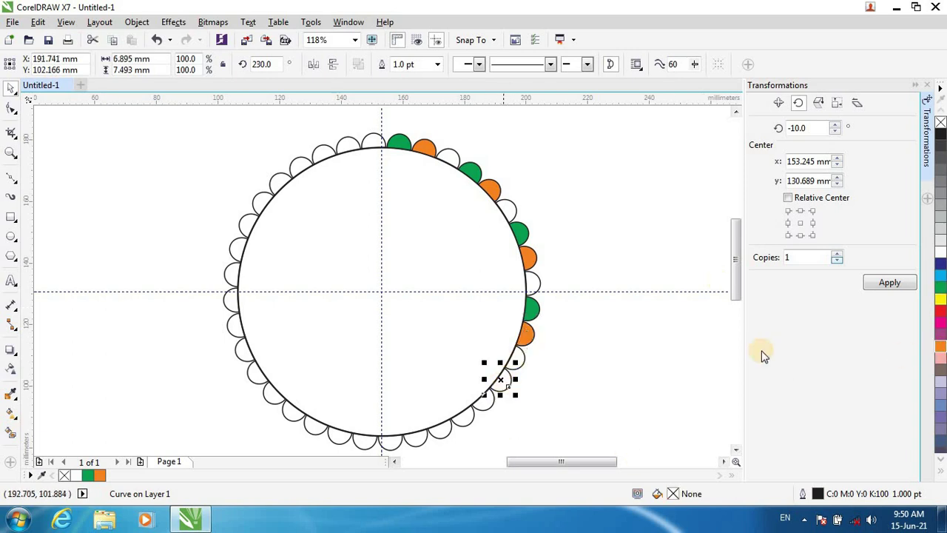
click(942, 287)
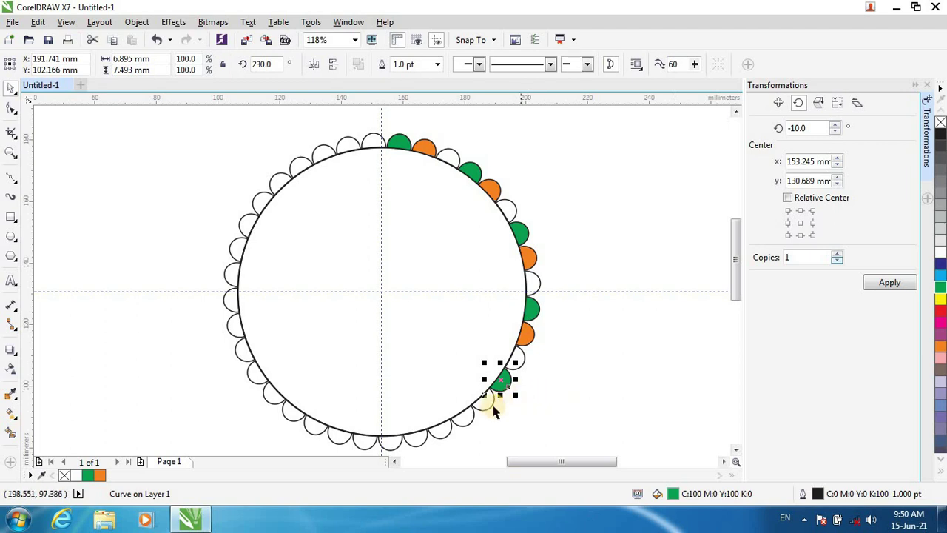
click(487, 406)
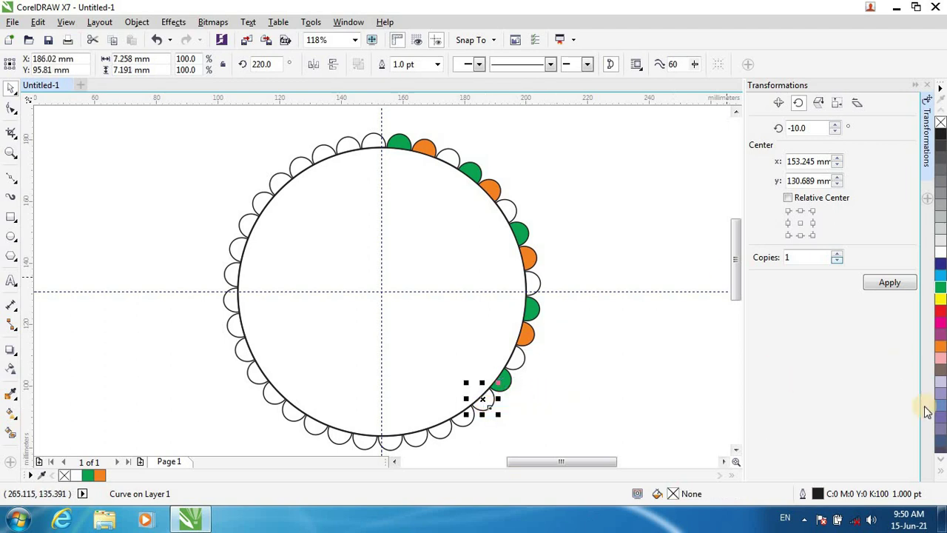
click(941, 346)
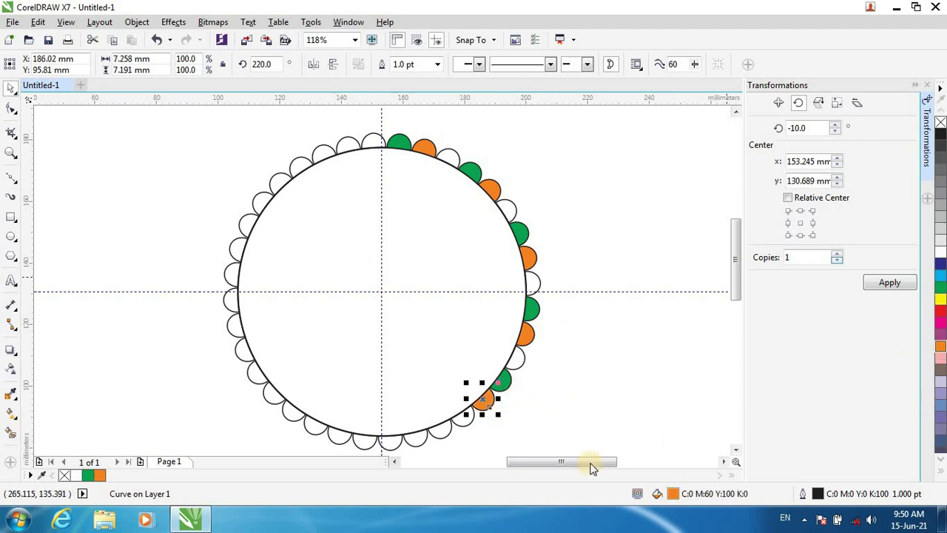
Along the circle's bottom, fill the sixteenth and nineteenth copies green and the seventeenth and twentieth orange, skipping the scallop between the pairs.
click(439, 431)
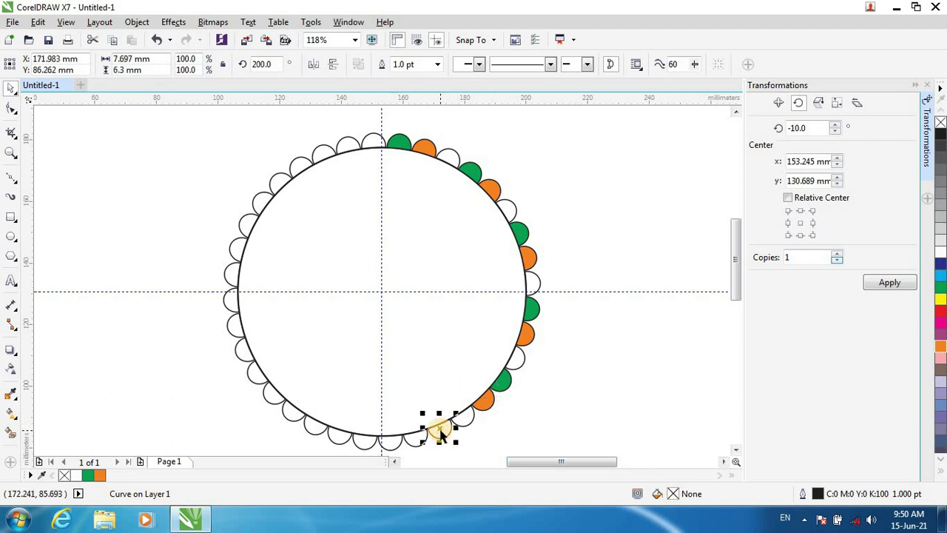
click(940, 289)
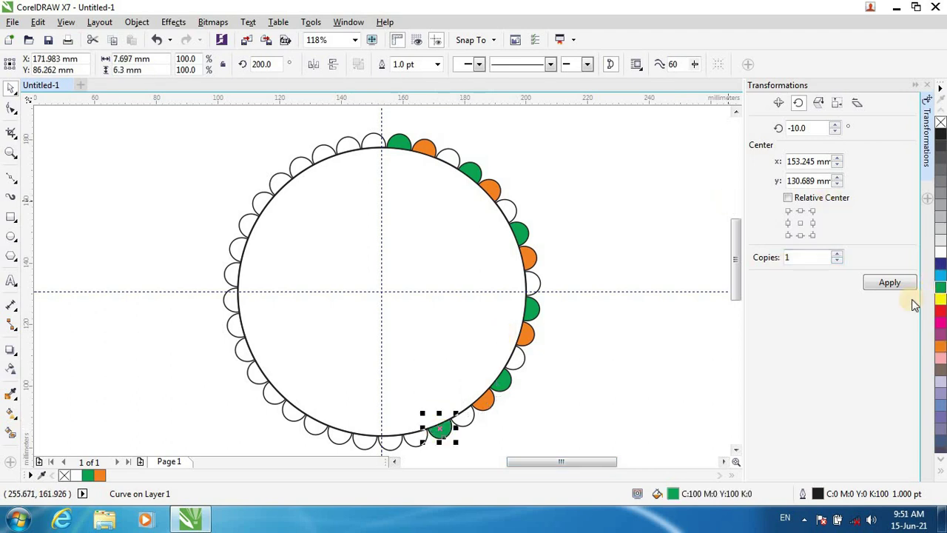
click(414, 440)
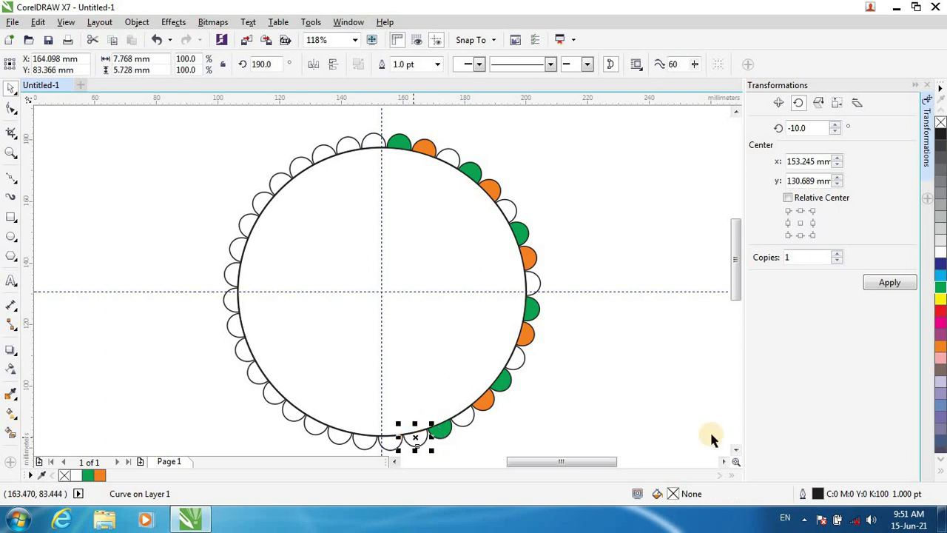
click(941, 346)
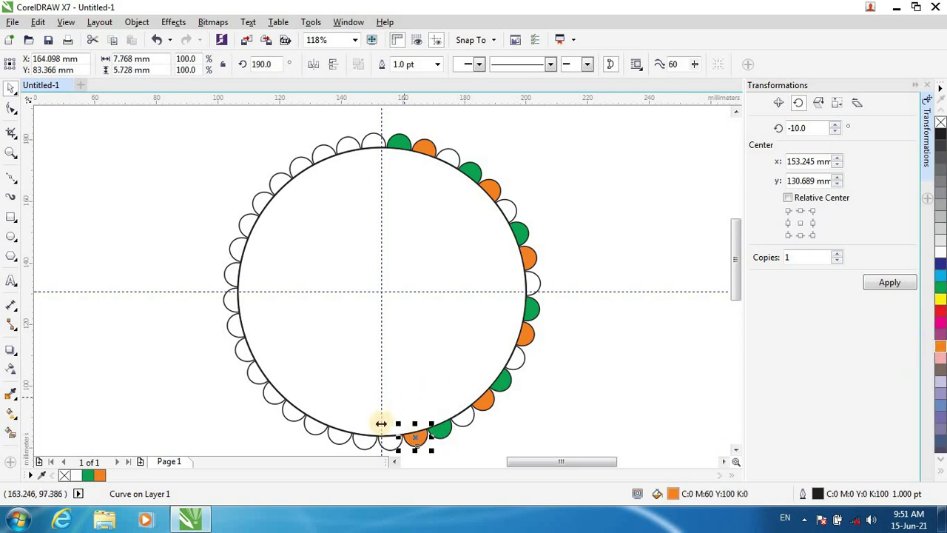
click(366, 441)
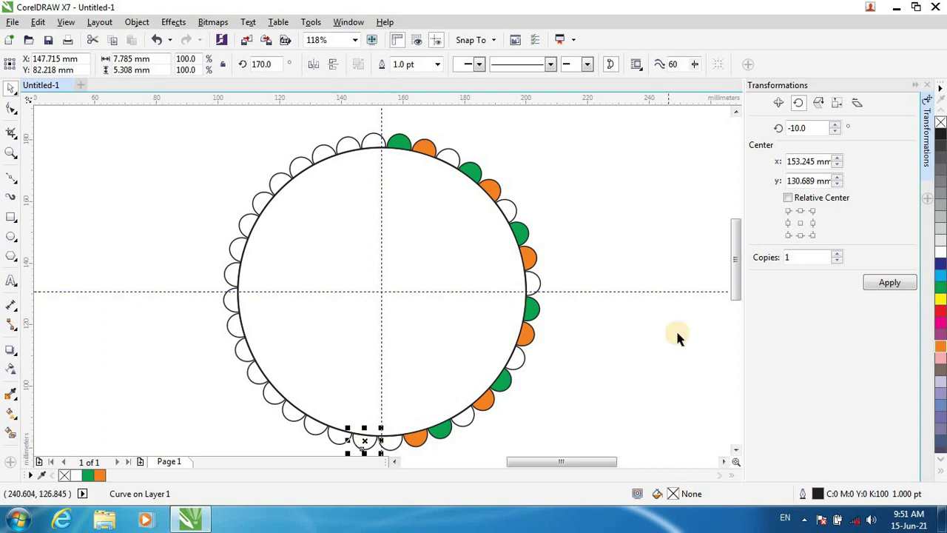
click(940, 290)
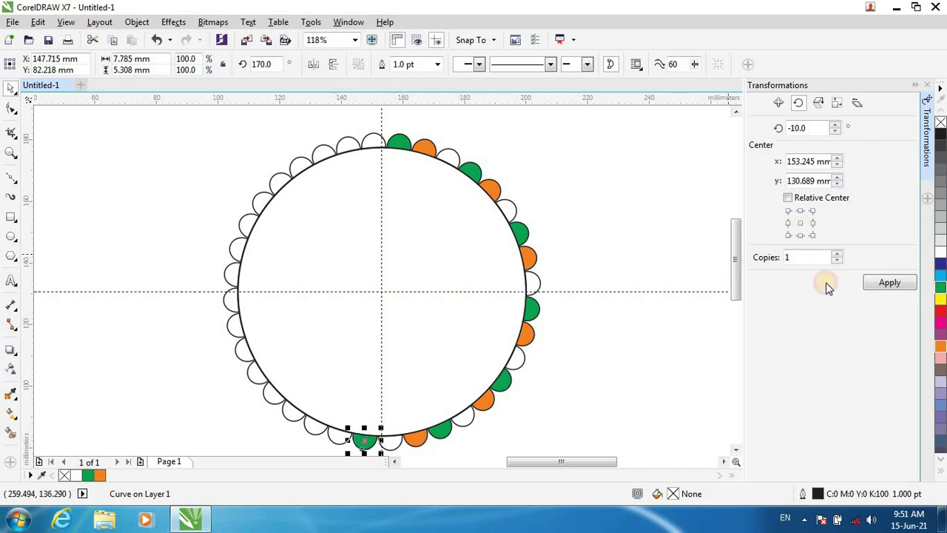
click(338, 440)
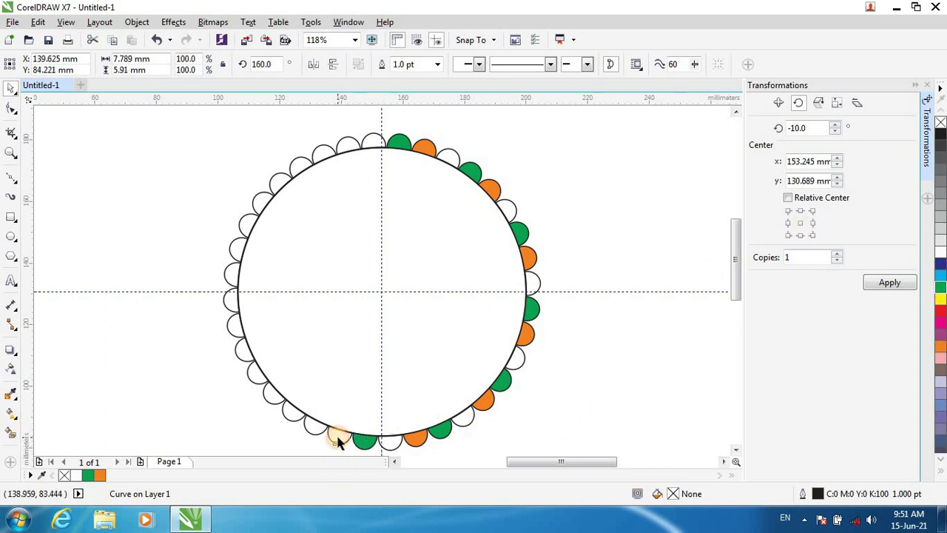
click(940, 346)
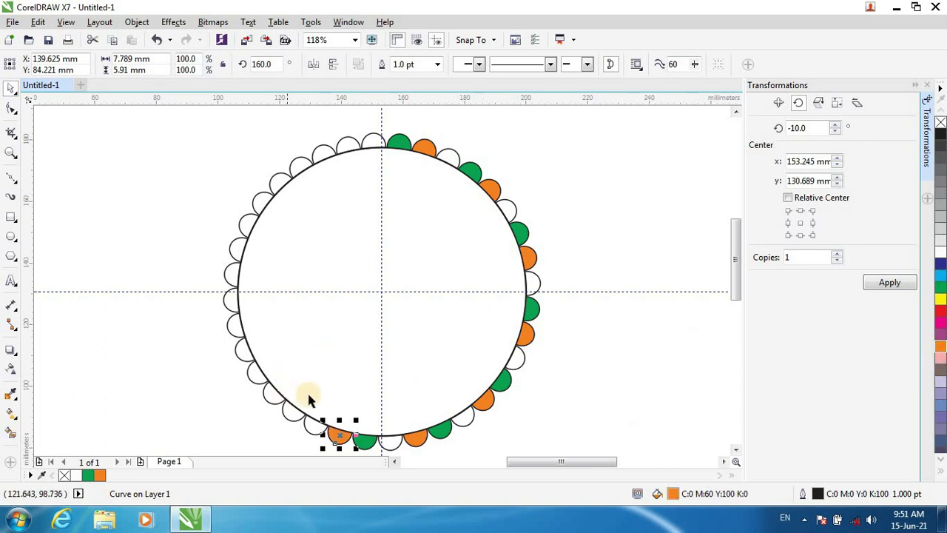
On the circle's lower left, fill the 22nd and 25th copies green and the 23rd and 26th orange, leaving the 24th unfilled.
click(287, 413)
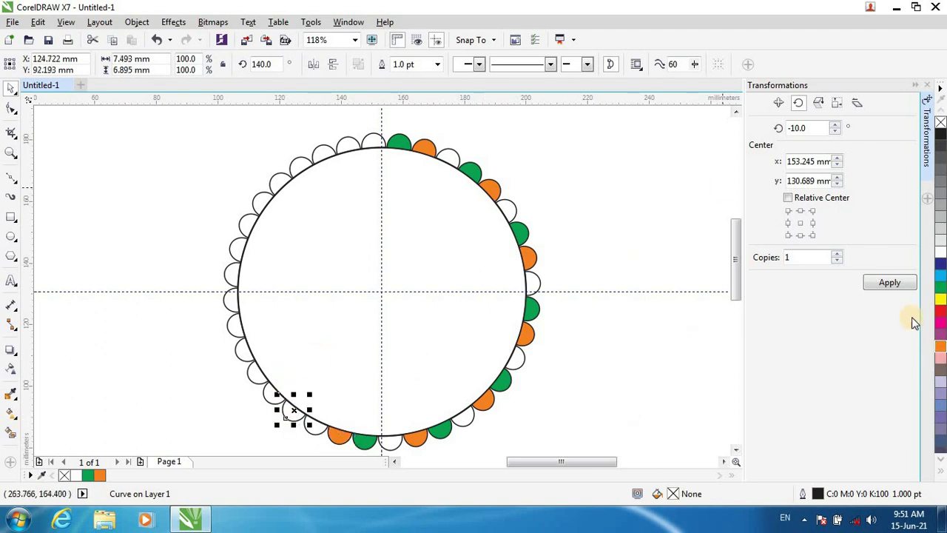
click(941, 287)
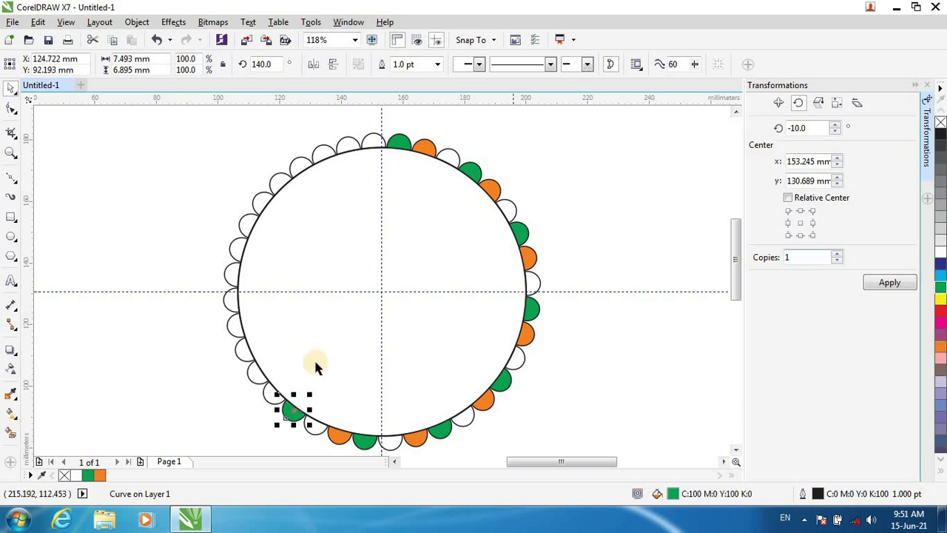
click(266, 392)
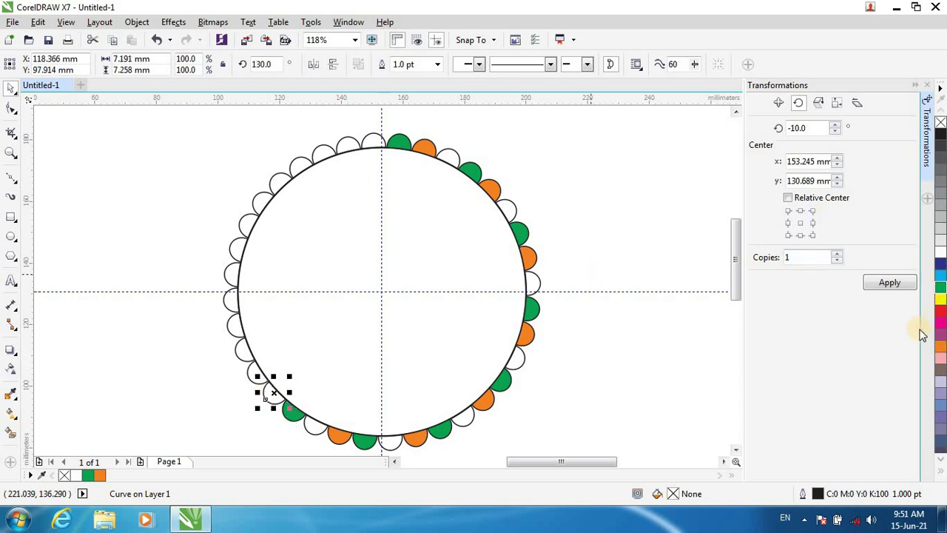
click(939, 347)
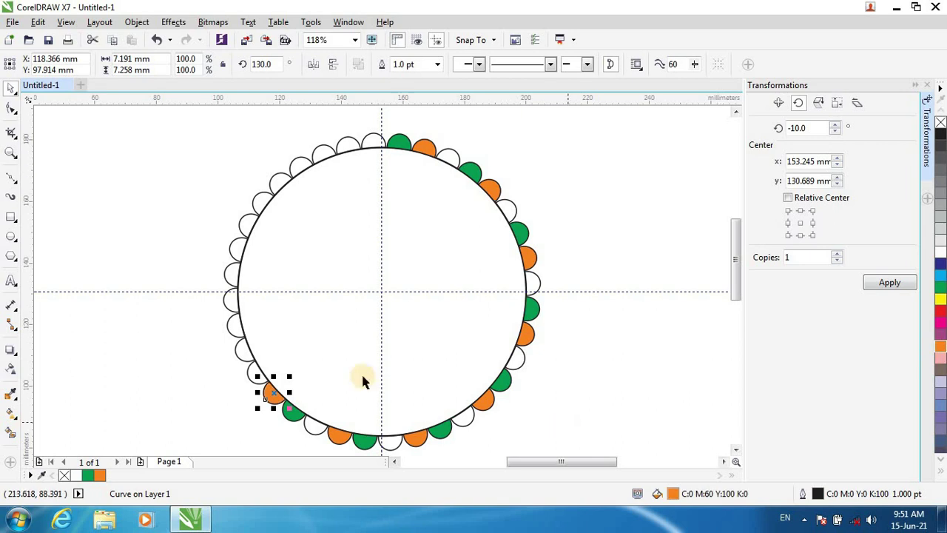
click(244, 353)
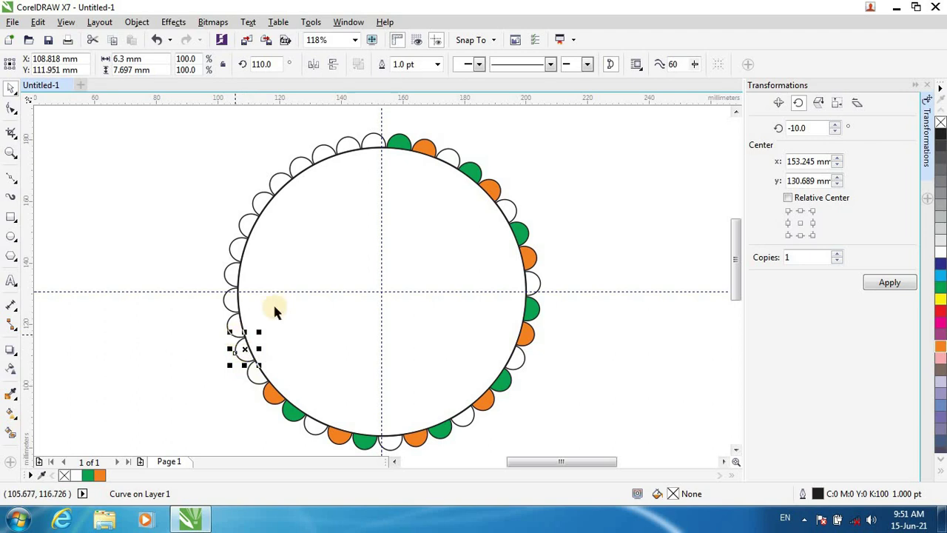
click(940, 288)
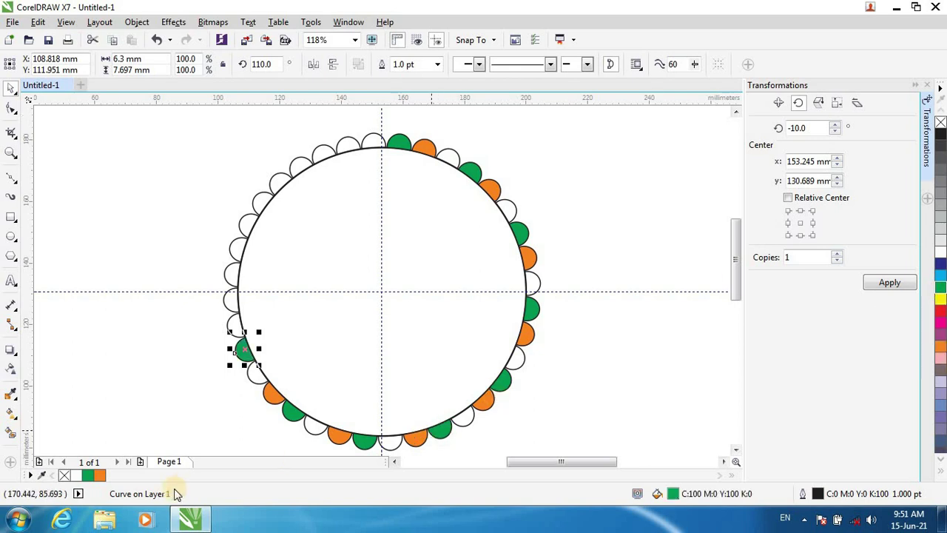
click(233, 323)
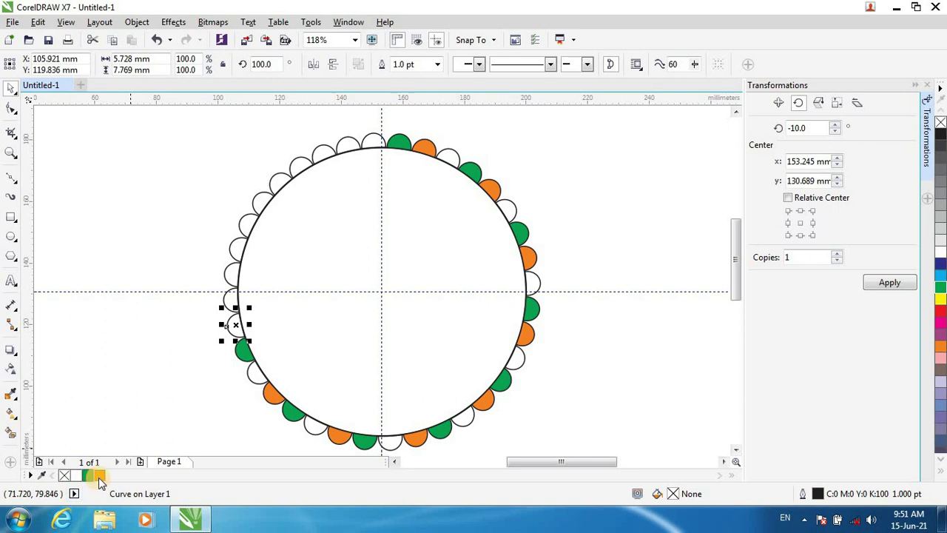
click(100, 479)
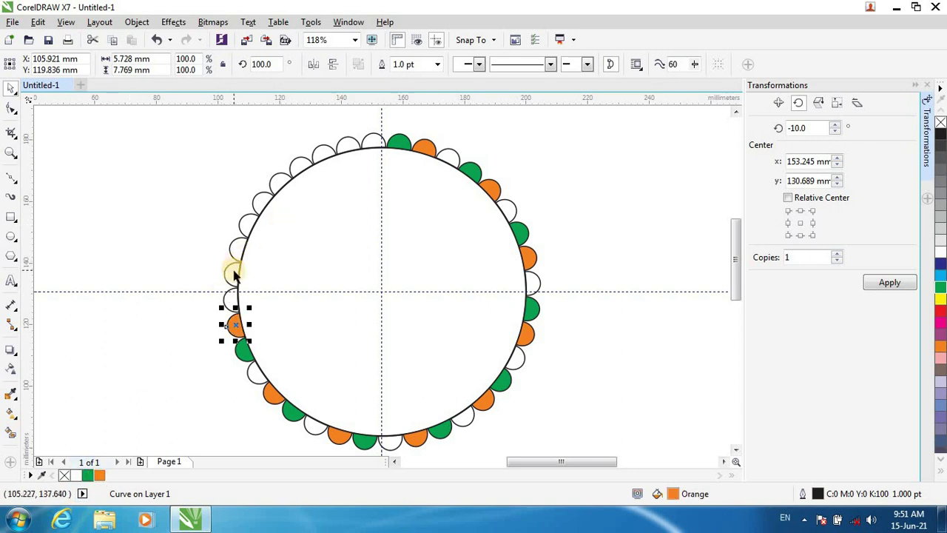
On the circle's upper left, fill the 28th and 31st copies green and the 29th and 32nd orange, leaving the 30th unfilled.
click(233, 274)
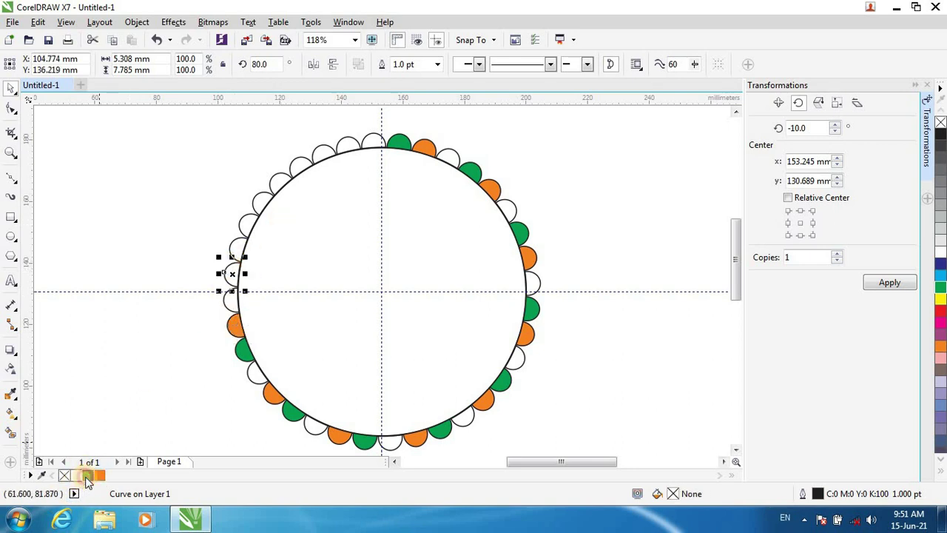
click(86, 475)
click(238, 244)
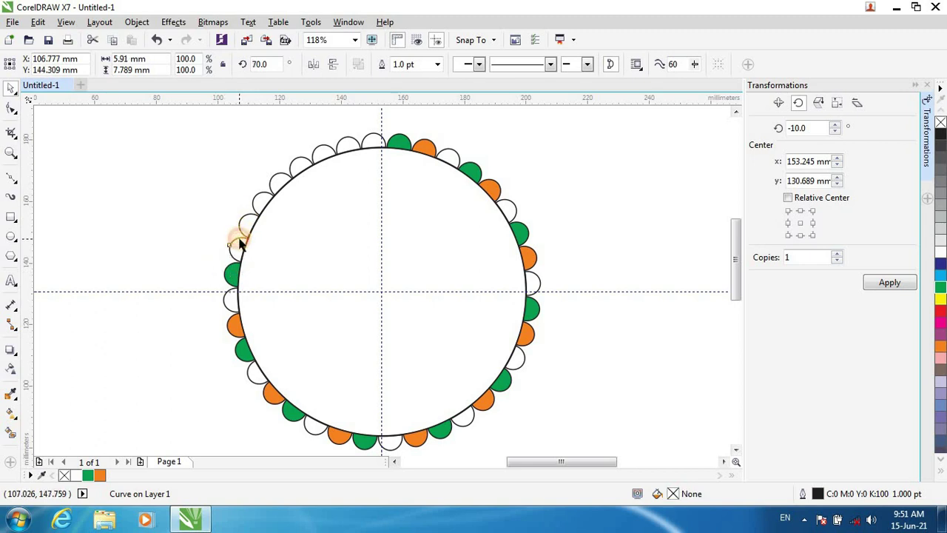
click(100, 476)
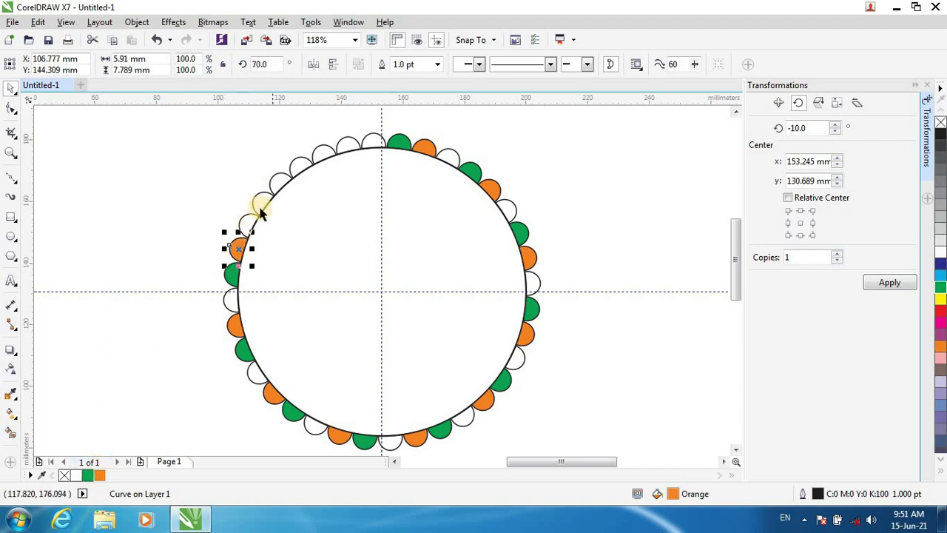
click(260, 212)
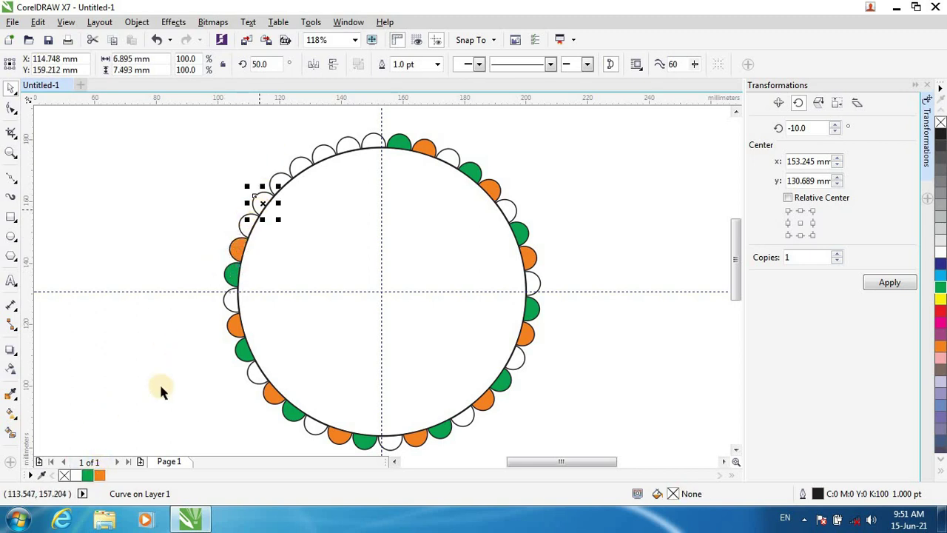
click(88, 478)
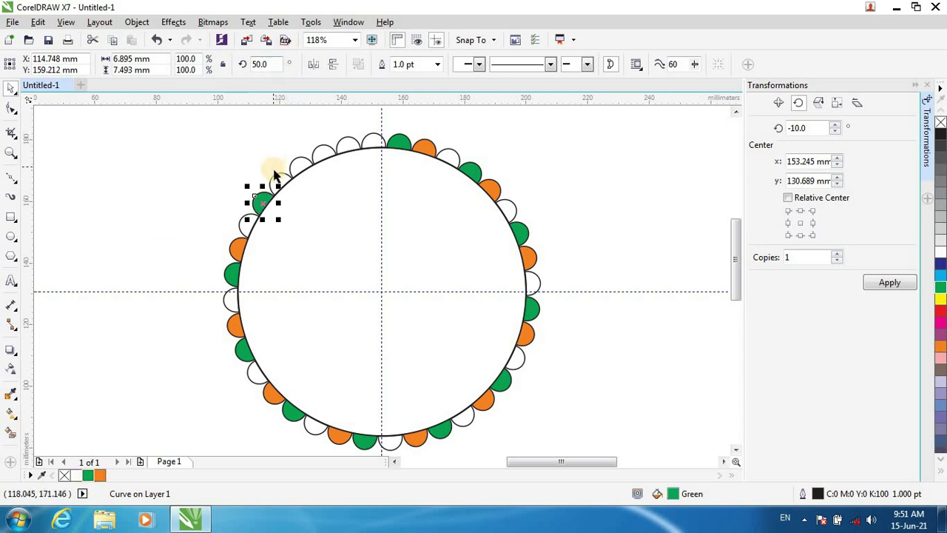
click(280, 181)
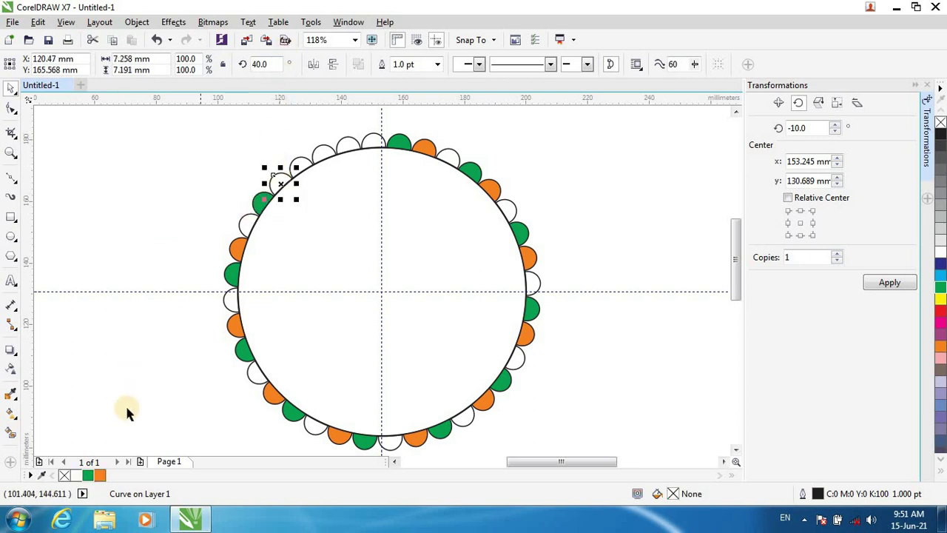
click(102, 478)
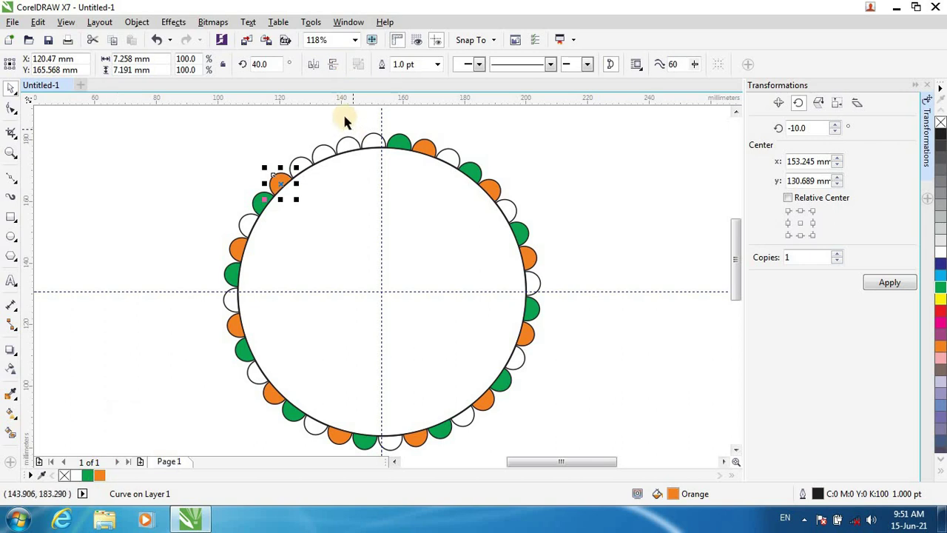
Fill the 34th copy green and the 35th copy, just before the original top scallop, orange, and deselect.
click(323, 157)
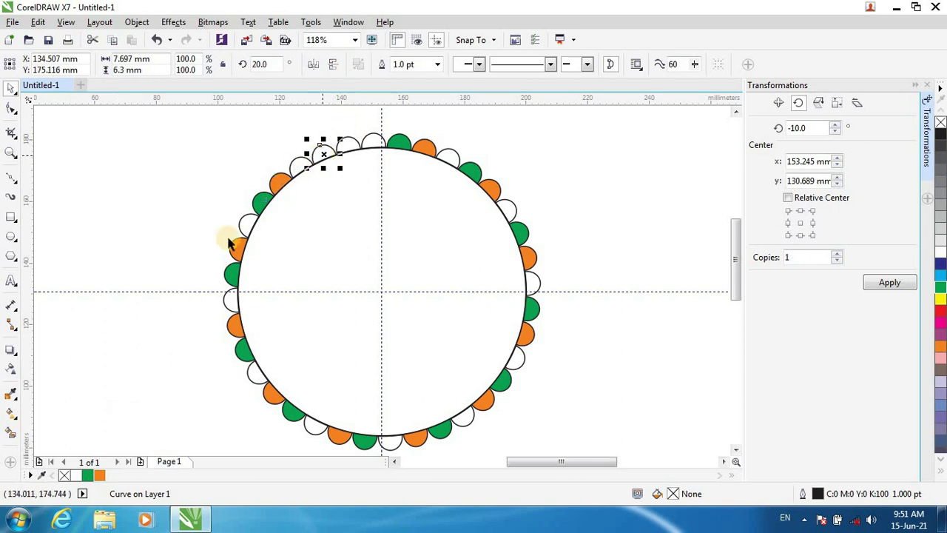
click(89, 474)
click(351, 145)
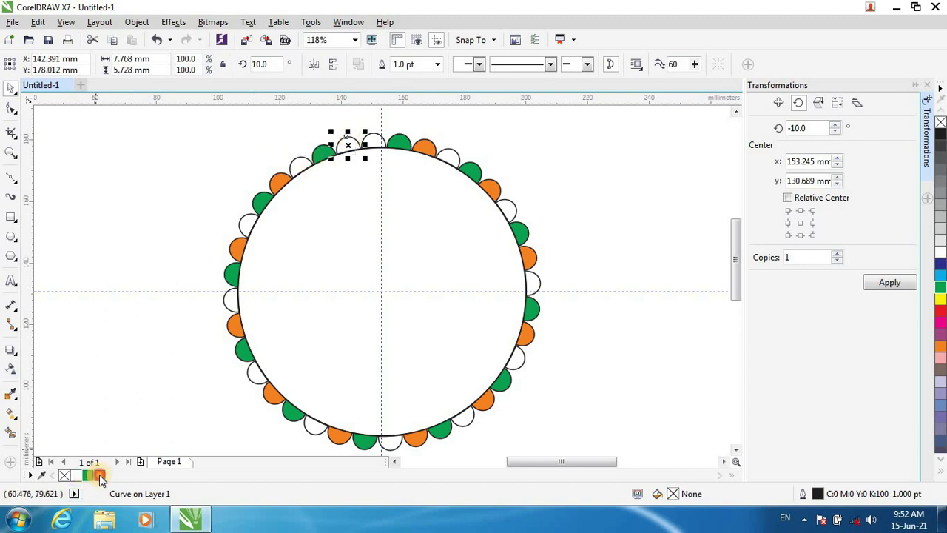
click(100, 475)
click(566, 200)
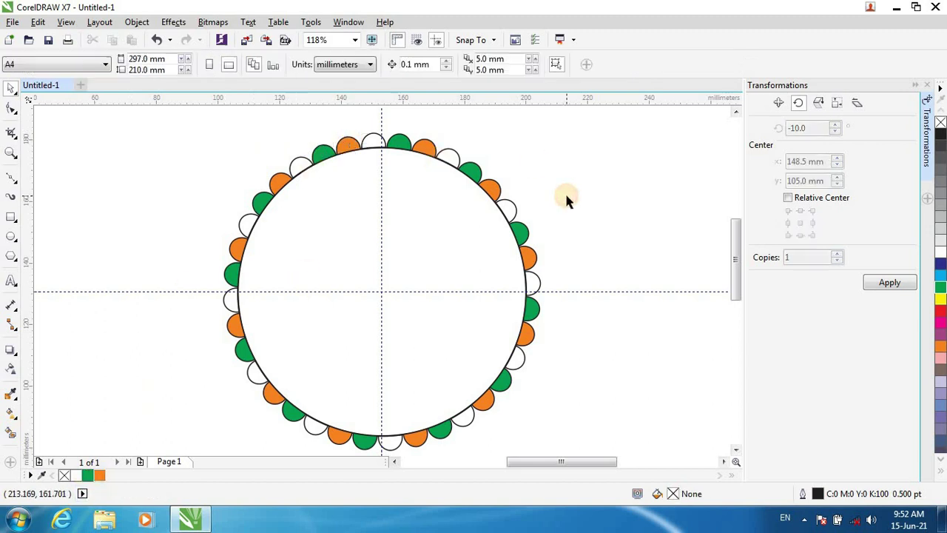
click(216, 370)
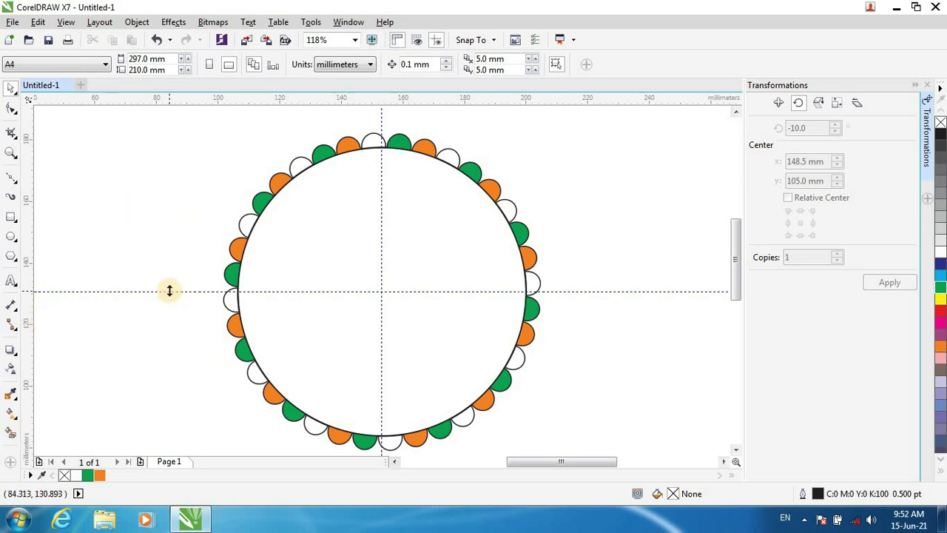
Remove the horizontal and vertical guidelines crossing the scalloped circle from the page.
drag(169, 291, 179, 102)
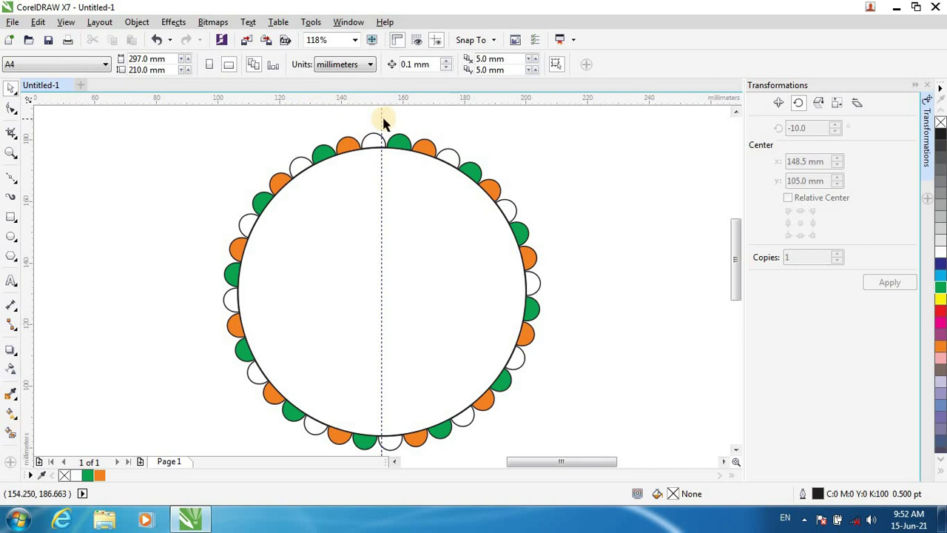
mouse_move(382, 118)
mouse_down()
mouse_move(185, 212)
mouse_move(13, 245)
mouse_move(2, 255)
mouse_up()
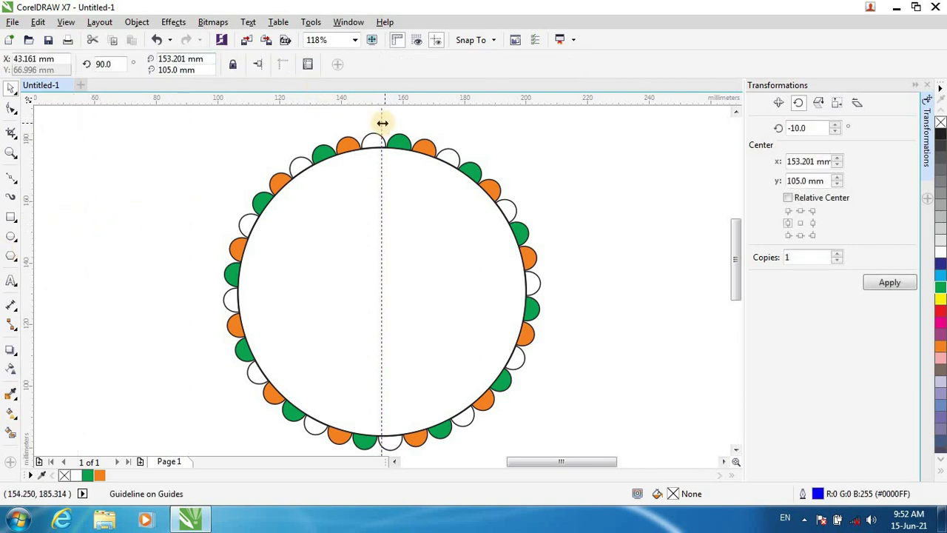
drag(383, 123, 29, 220)
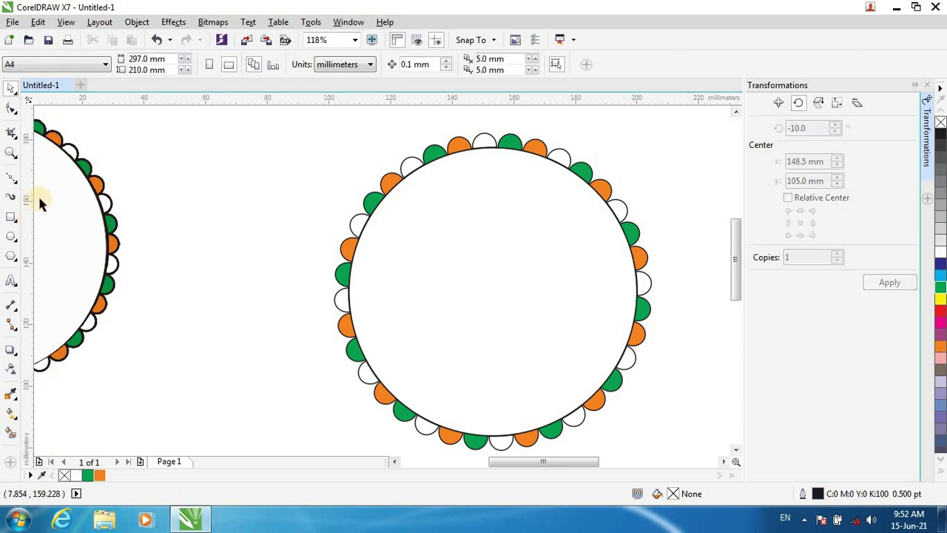
Delete the white circle covering the interior of the reference logo, then return to the new scalloped circle.
drag(546, 465, 521, 466)
drag(521, 466, 553, 466)
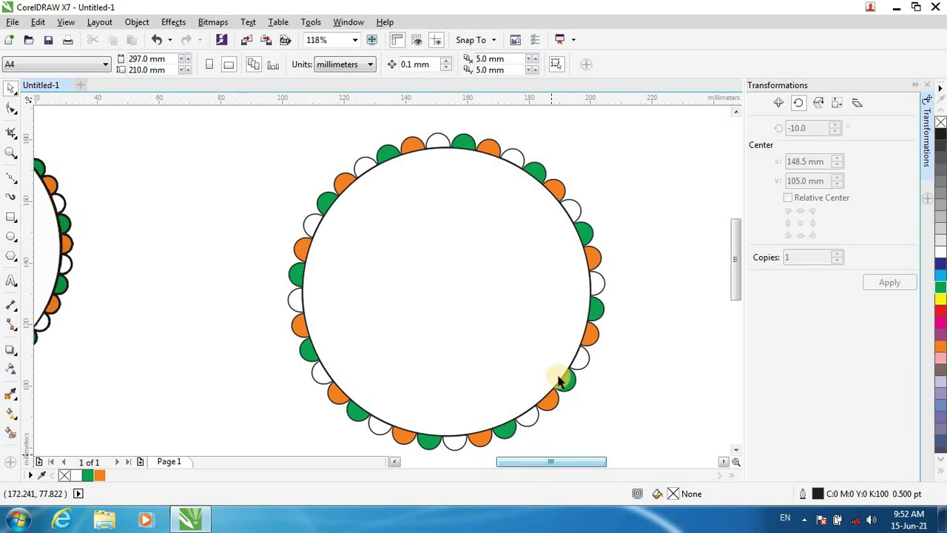
drag(737, 242, 736, 245)
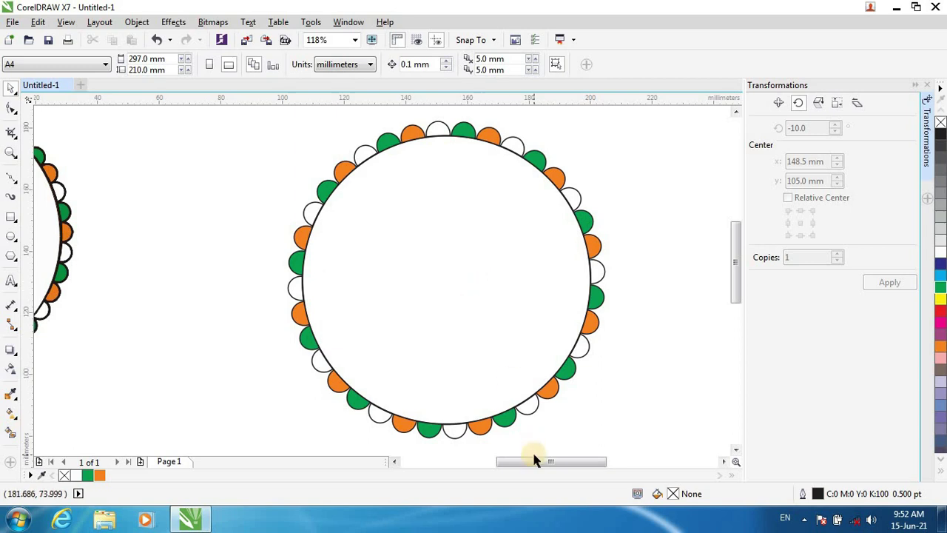
drag(540, 464, 488, 464)
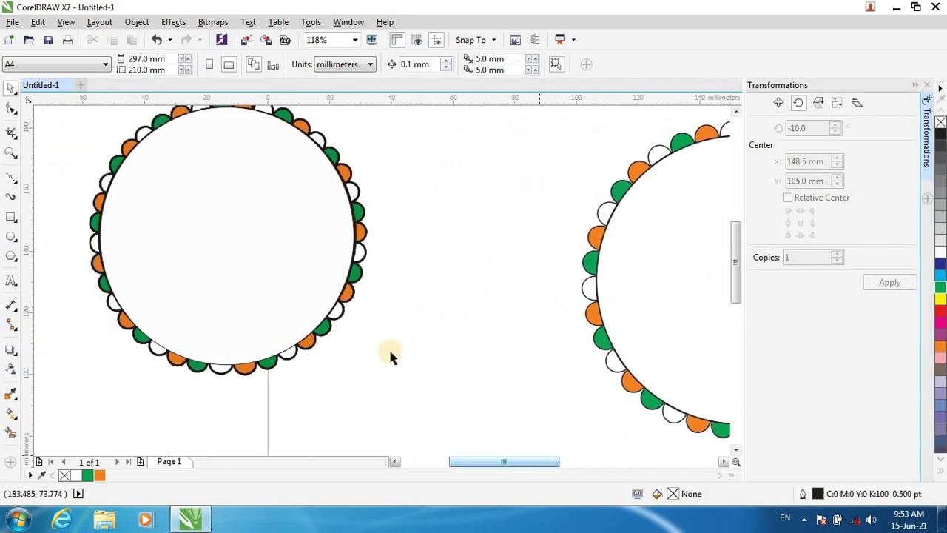
click(255, 202)
key(Delete)
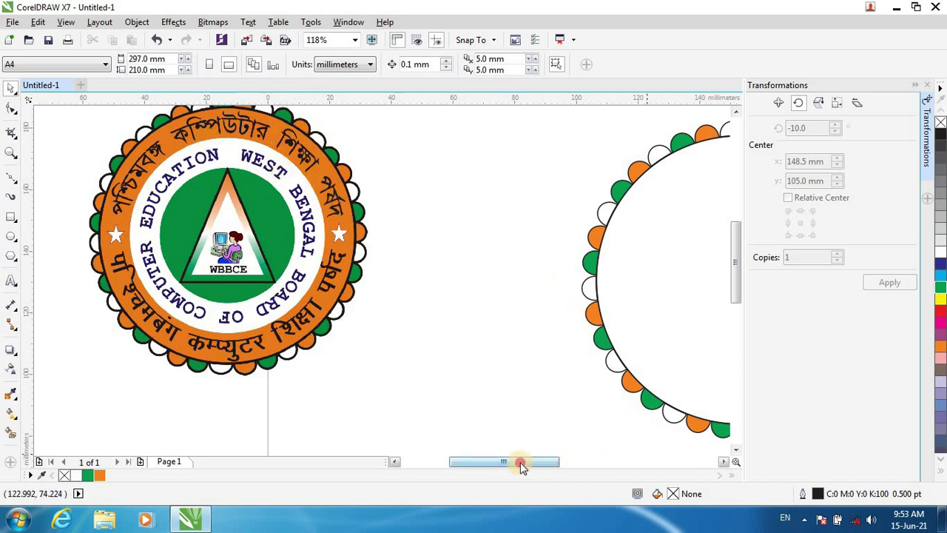
drag(520, 461, 583, 453)
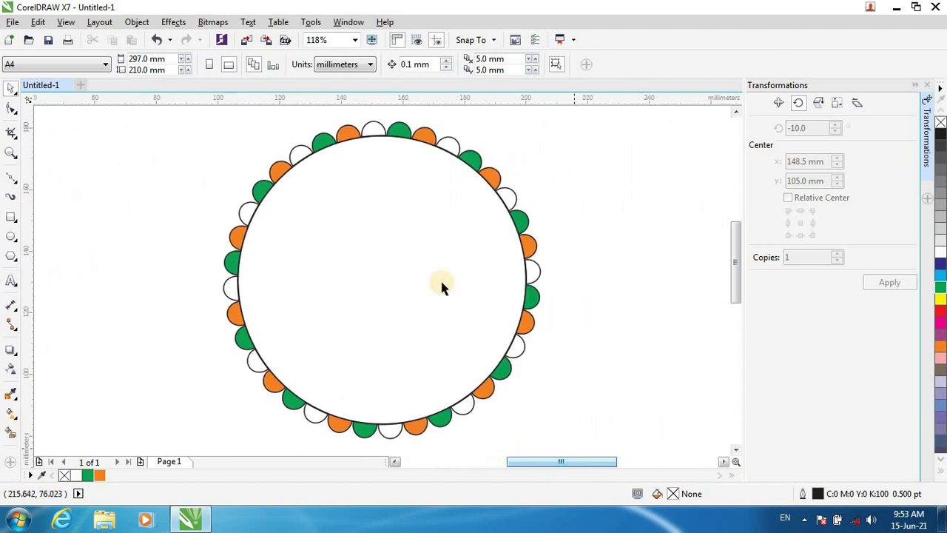
Try to scale a smaller duplicate of the large circle inside the scalloped border, and undo it.
click(432, 260)
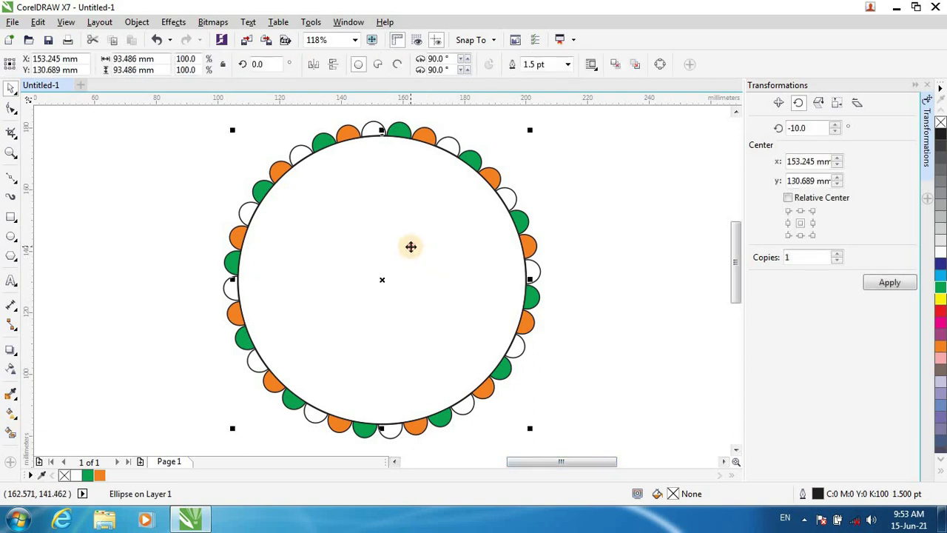
click(410, 247)
click(411, 250)
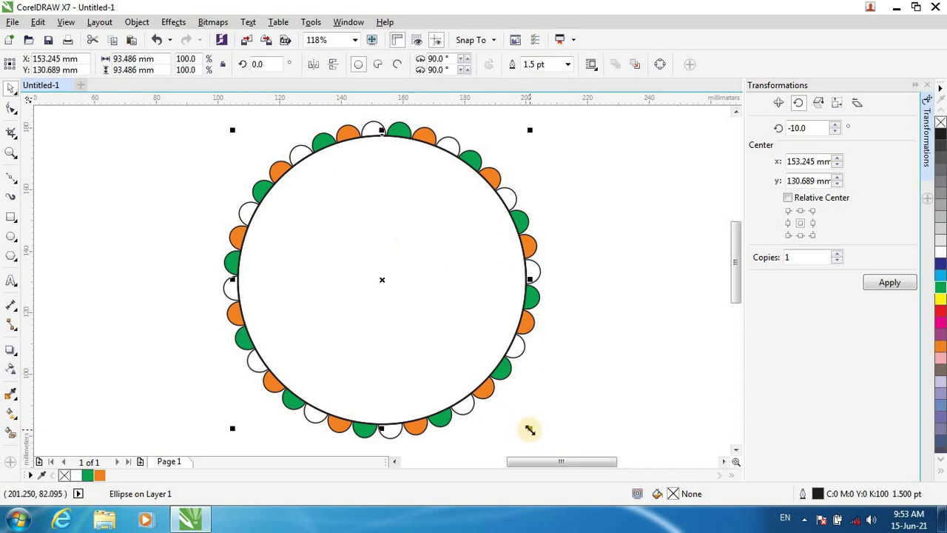
drag(530, 428, 496, 396)
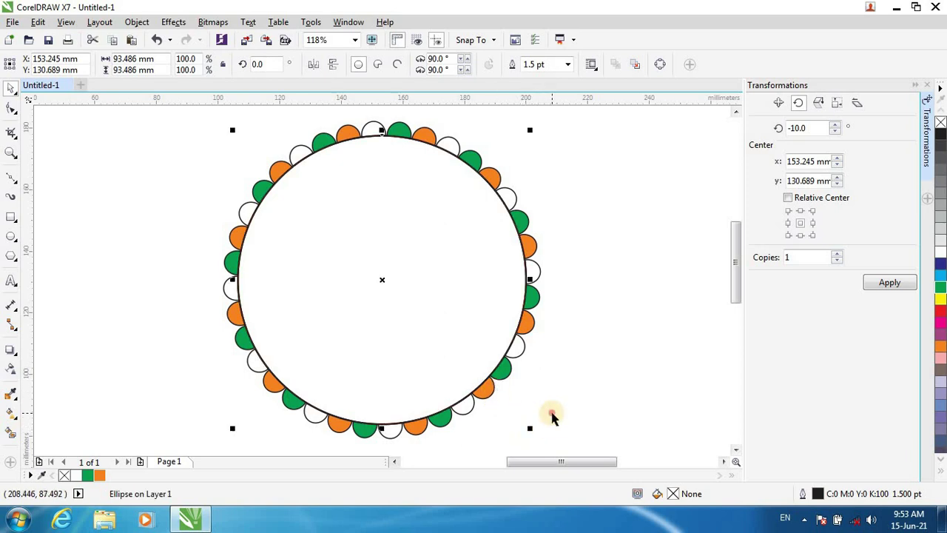
click(420, 322)
click(420, 319)
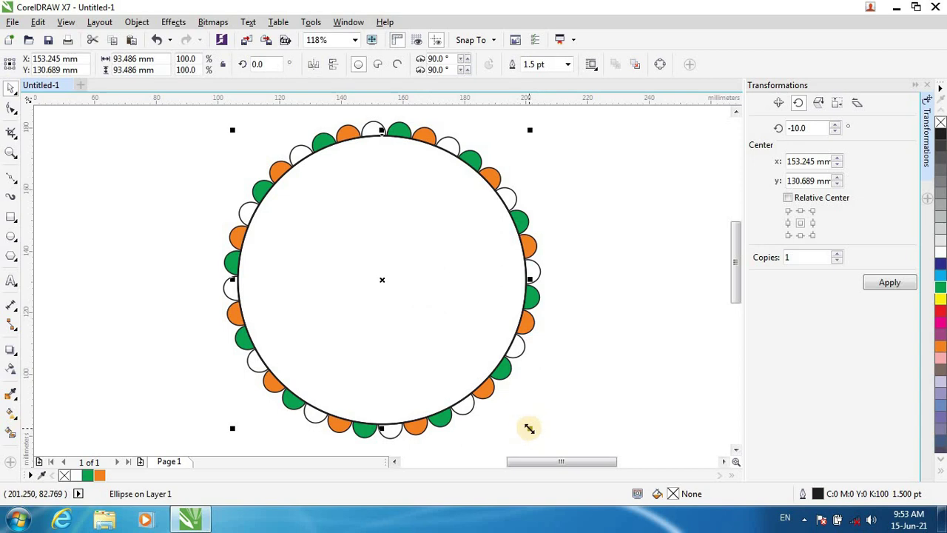
drag(528, 427, 501, 415)
key(Escape)
key(shift)
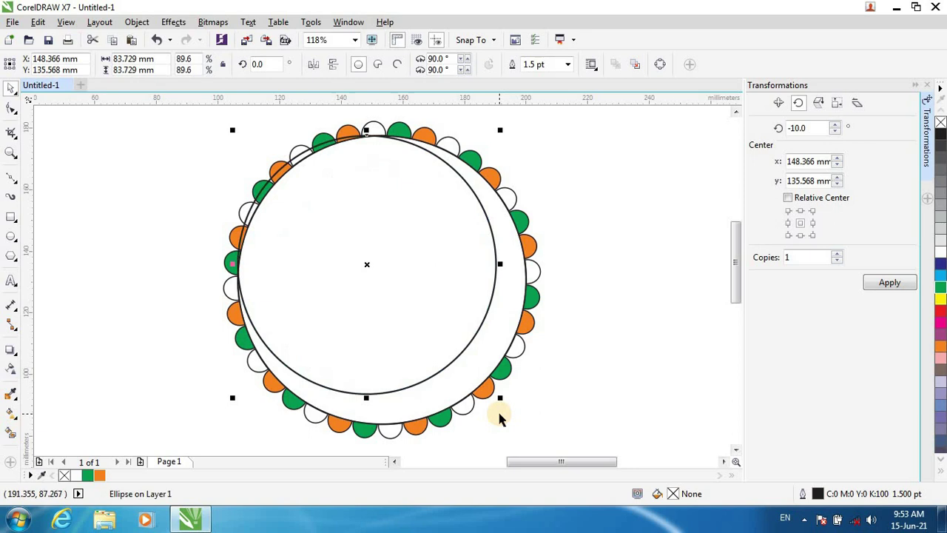
key(ctrl+z)
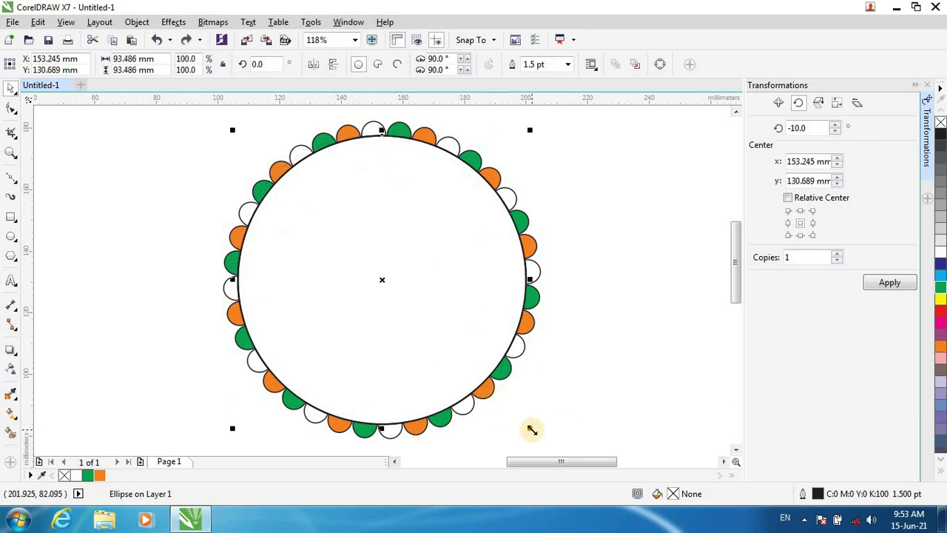
Make a smaller concentric copy of the large circle, about 69.6 mm in diameter, and deselect it.
drag(531, 429, 503, 399)
key(shift)
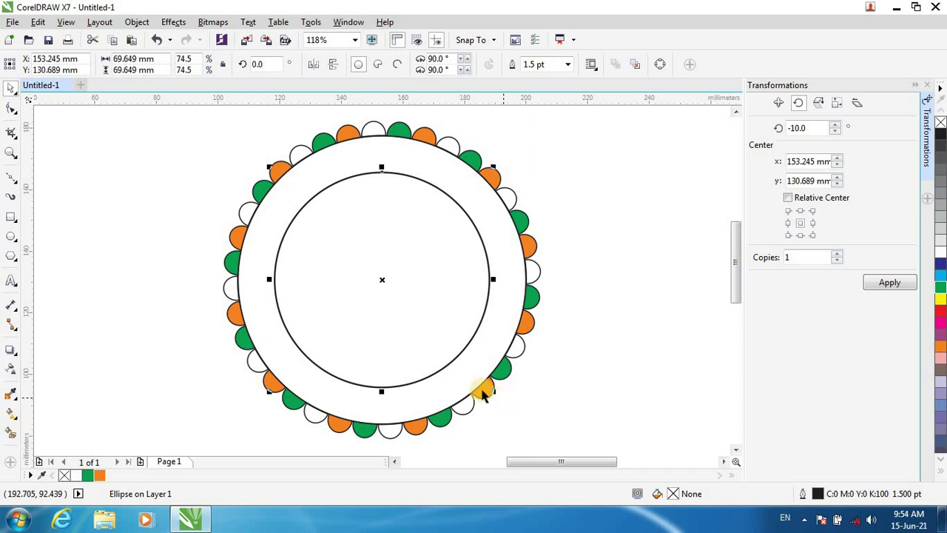
click(584, 398)
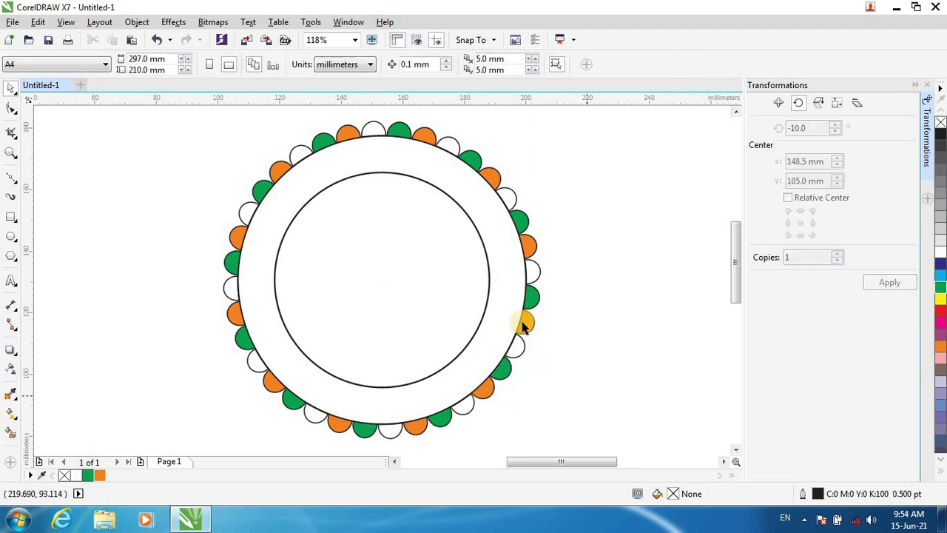
Fill the large outer circle with orange.
click(492, 237)
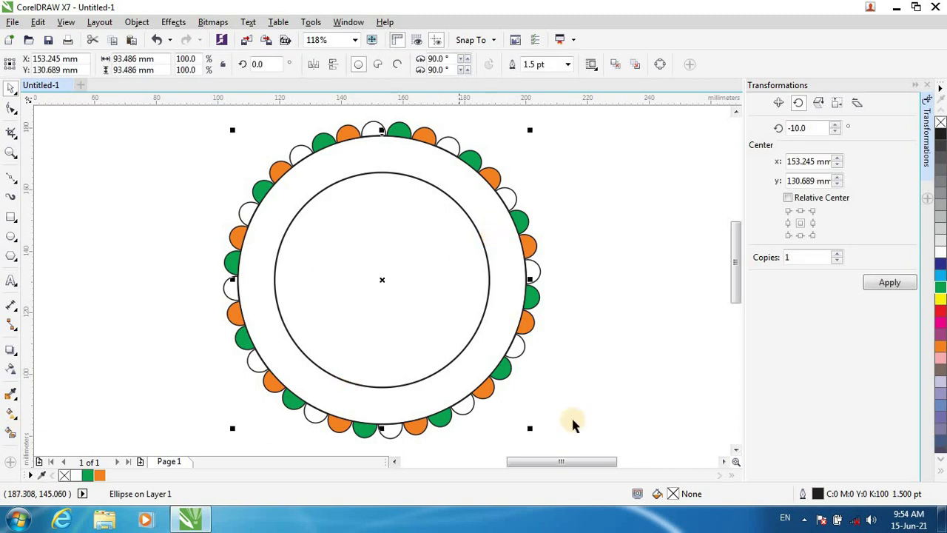
mouse_move(548, 466)
mouse_down()
mouse_move(498, 466)
mouse_move(543, 464)
mouse_up()
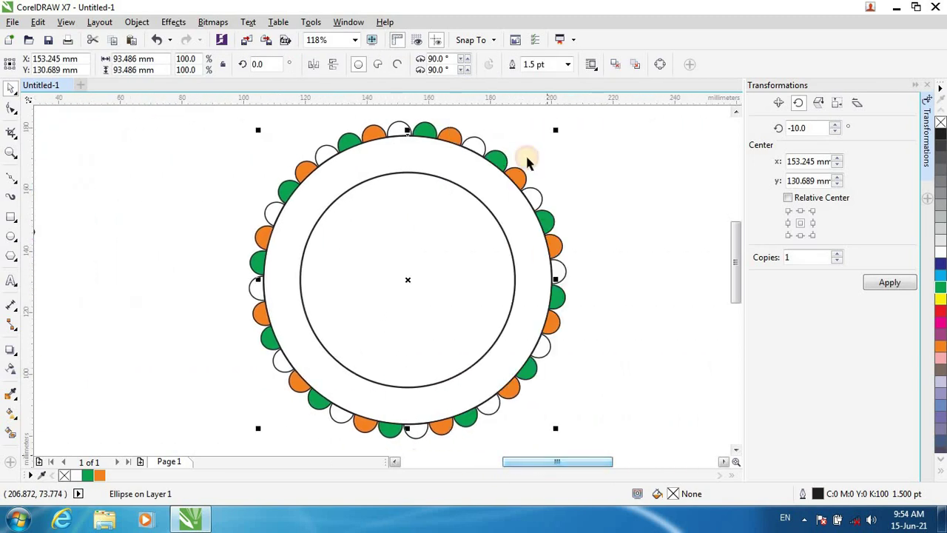
click(503, 185)
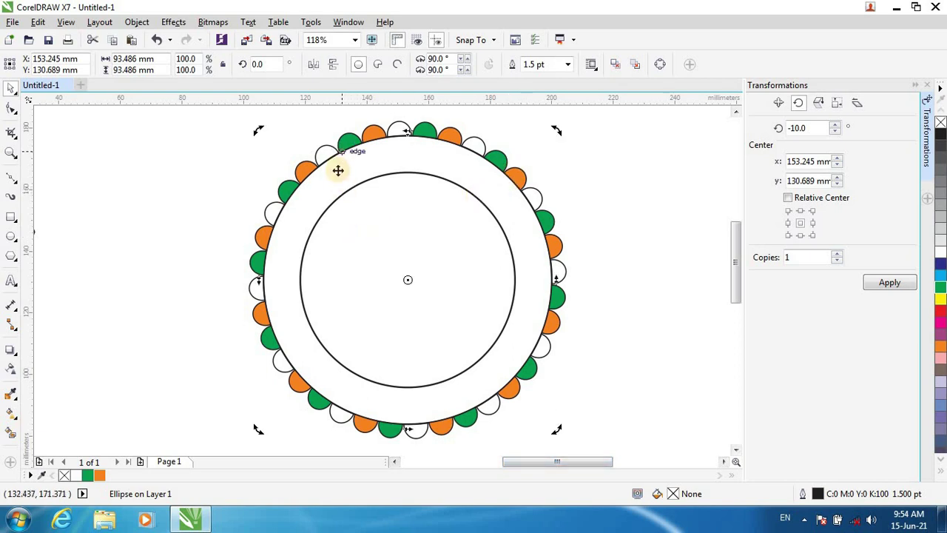
click(271, 264)
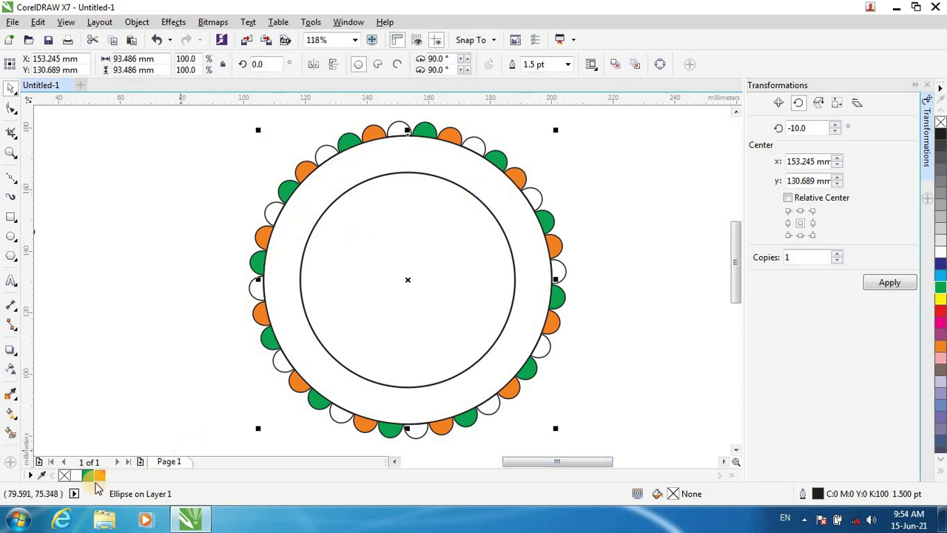
click(99, 475)
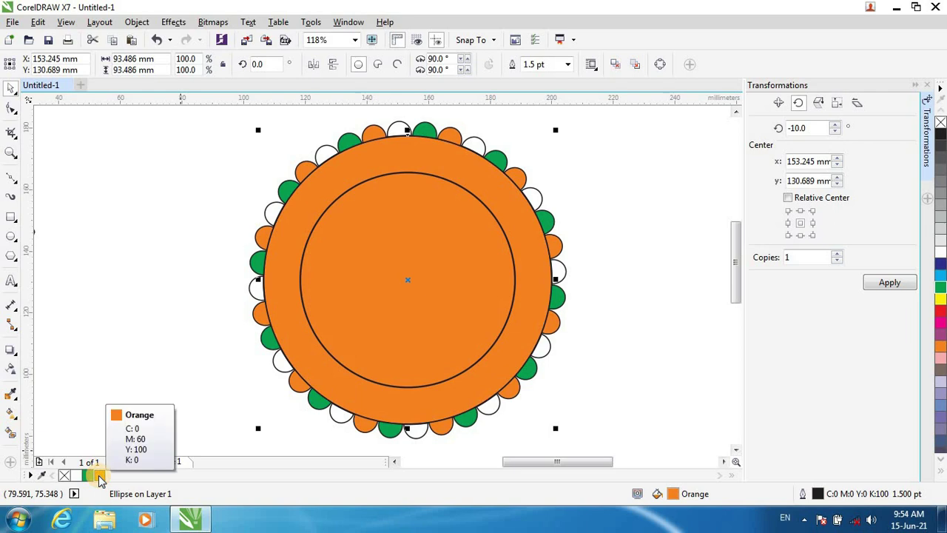
Fill the smaller inner circle with white and deselect it.
click(372, 250)
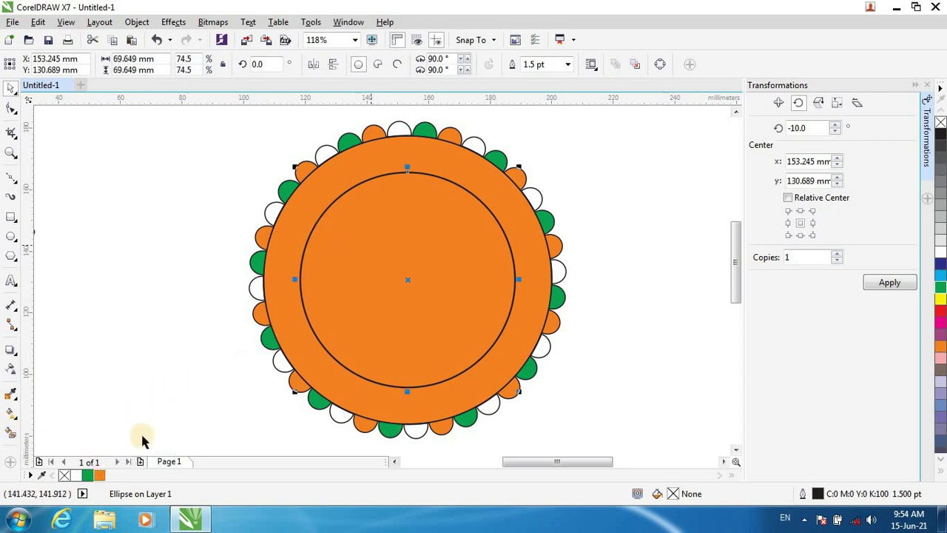
click(79, 476)
click(162, 266)
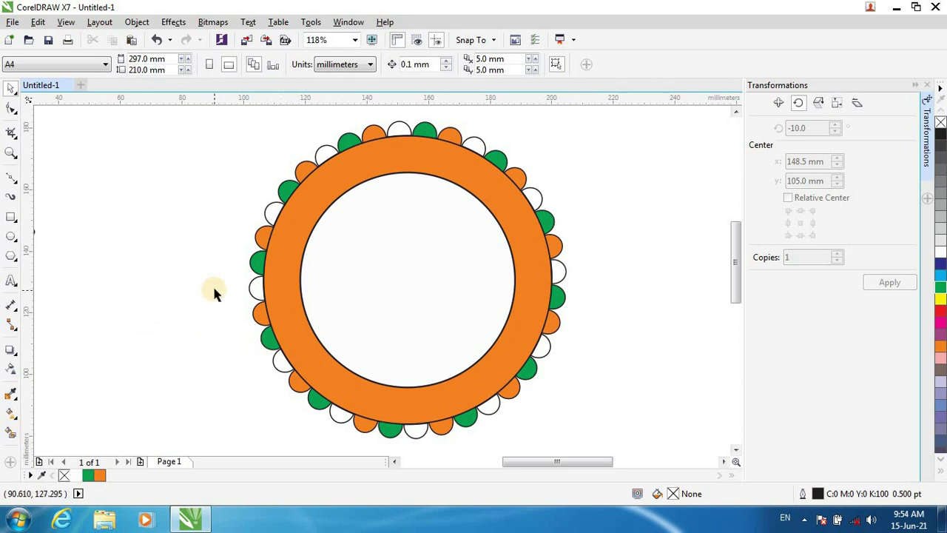
Enlarge the white inner circle about its centre to about 75.3 mm in diameter, narrowing the orange ring.
click(384, 292)
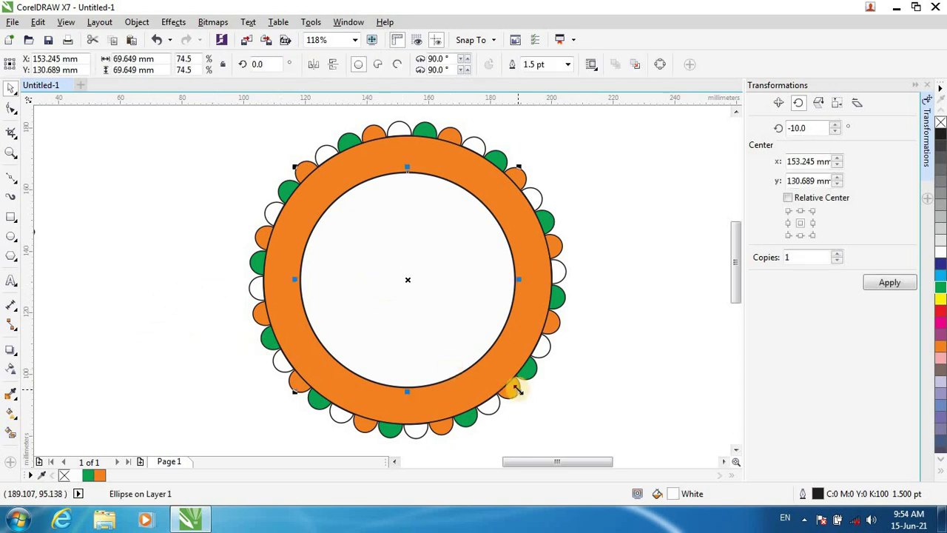
drag(515, 386, 527, 402)
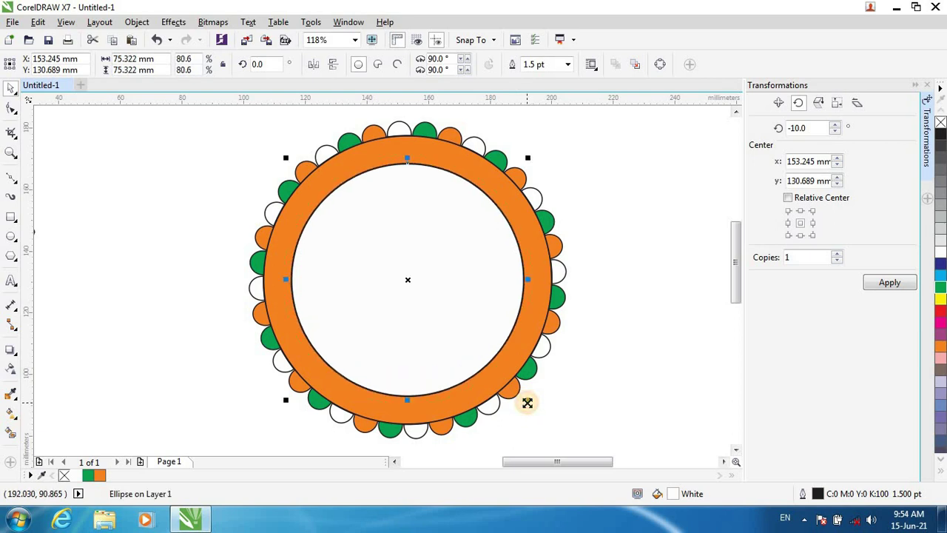
click(616, 392)
click(478, 292)
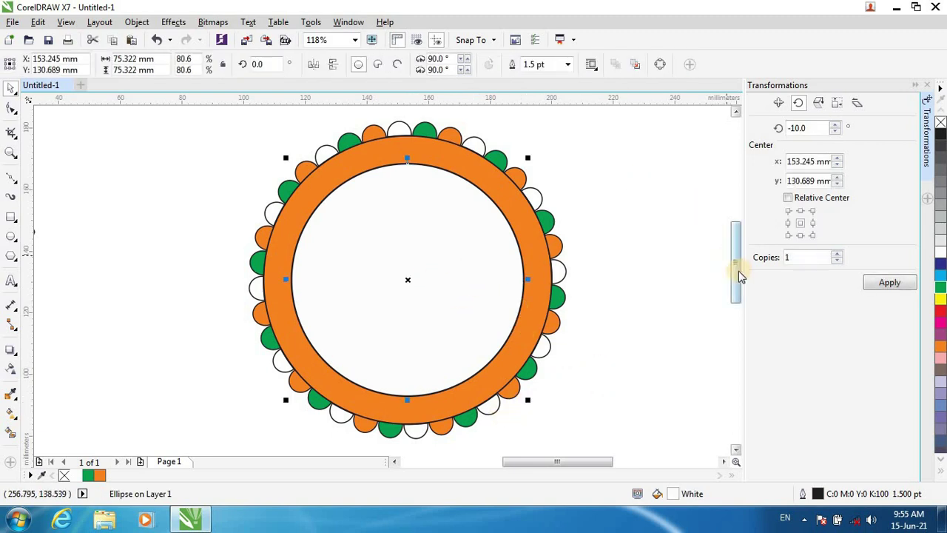
Start an artistic text object in the blank area above and left of the ring, using the Bankim font.
drag(738, 271, 734, 253)
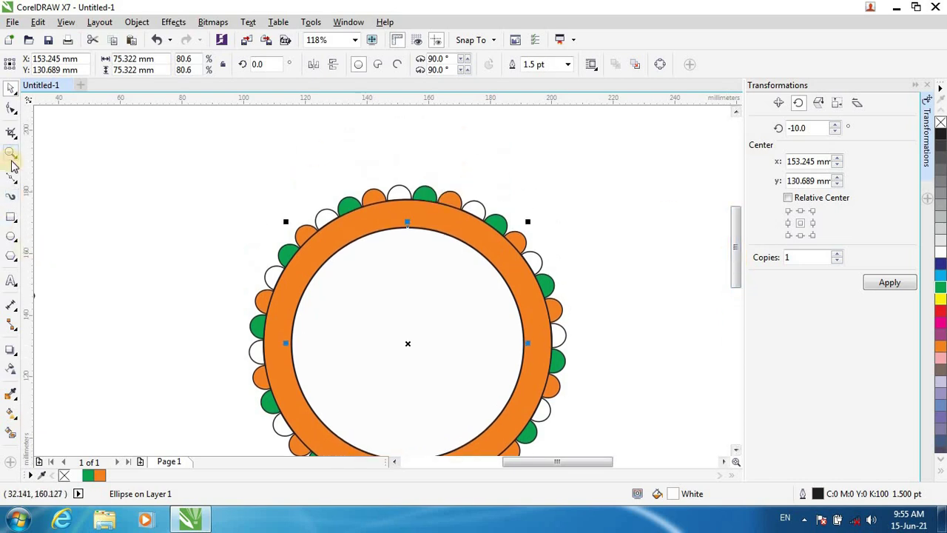
click(11, 281)
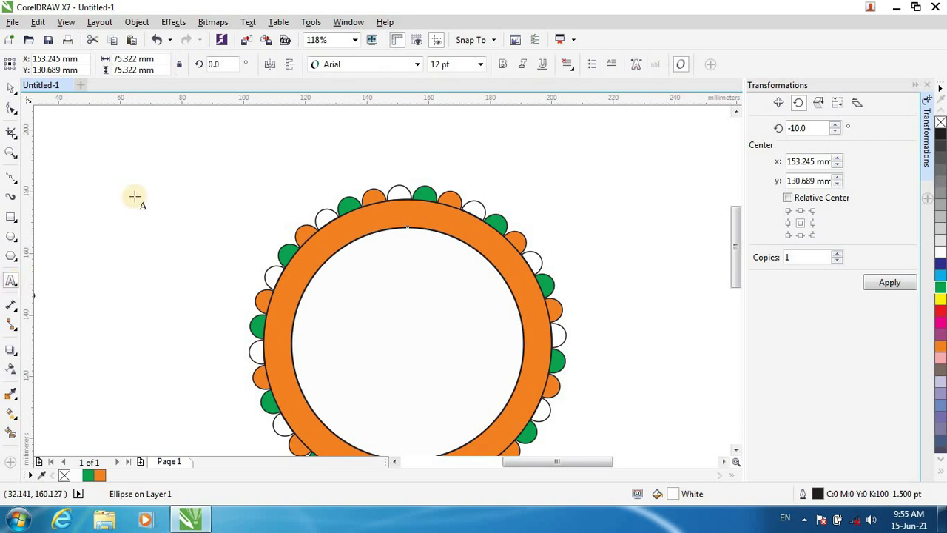
click(188, 210)
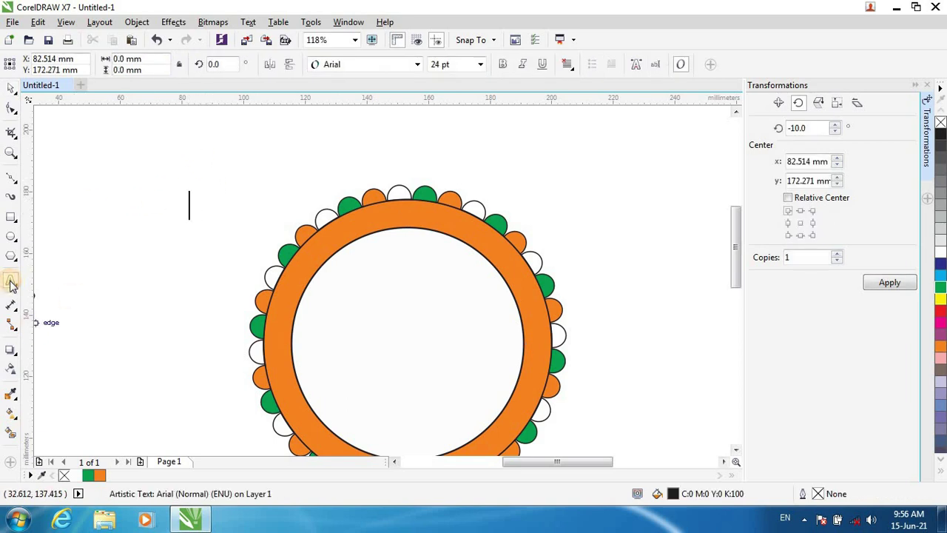
click(193, 142)
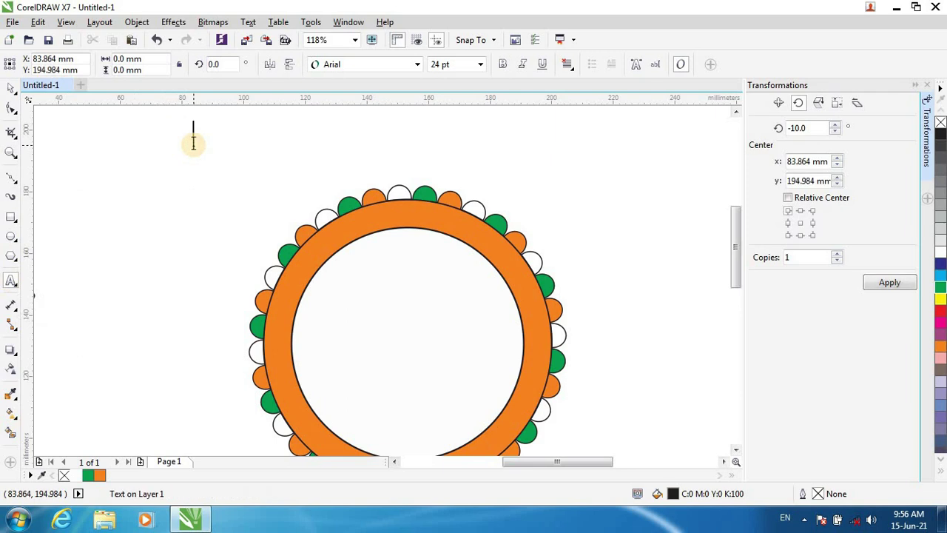
click(417, 64)
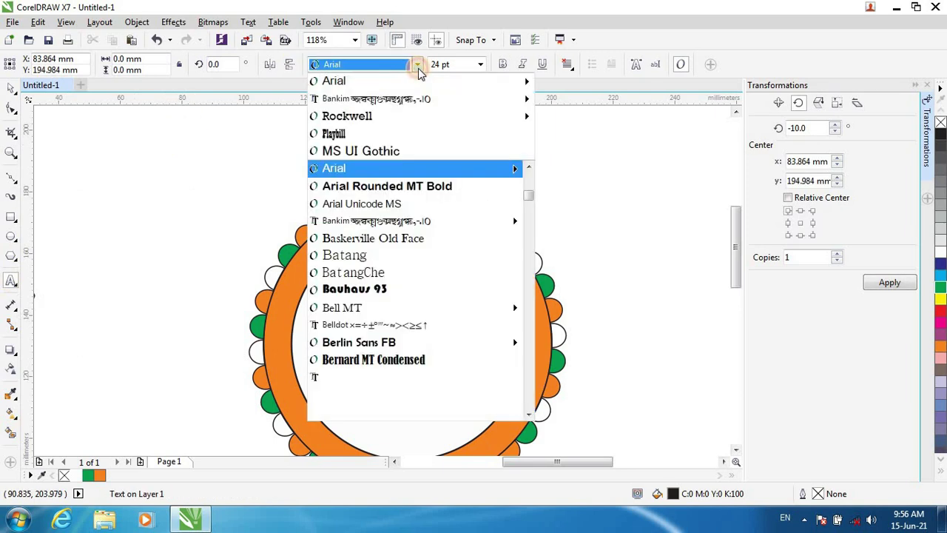
click(398, 104)
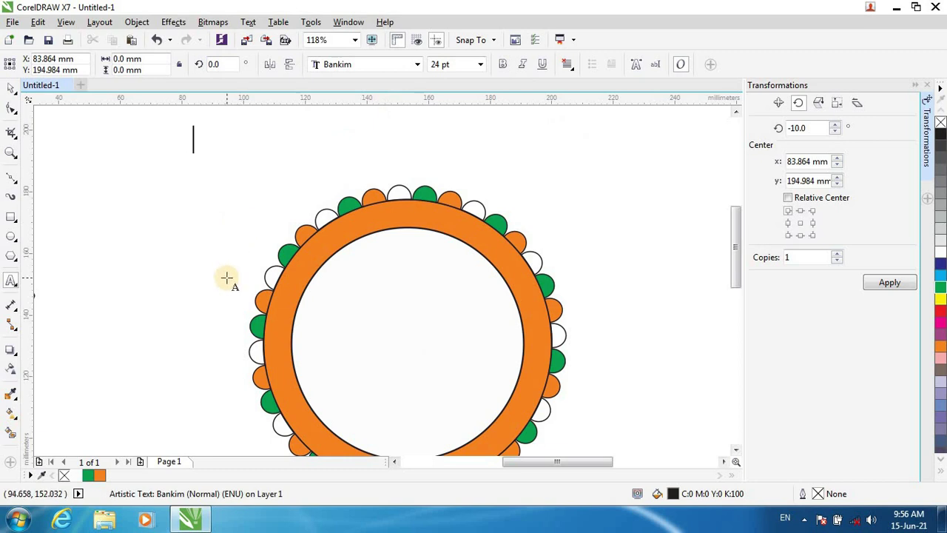
Enter the first words of the Bengali ring text, "পশ্চিমবঙ্গ কম্পিউটার", in the new text object.
text(k)
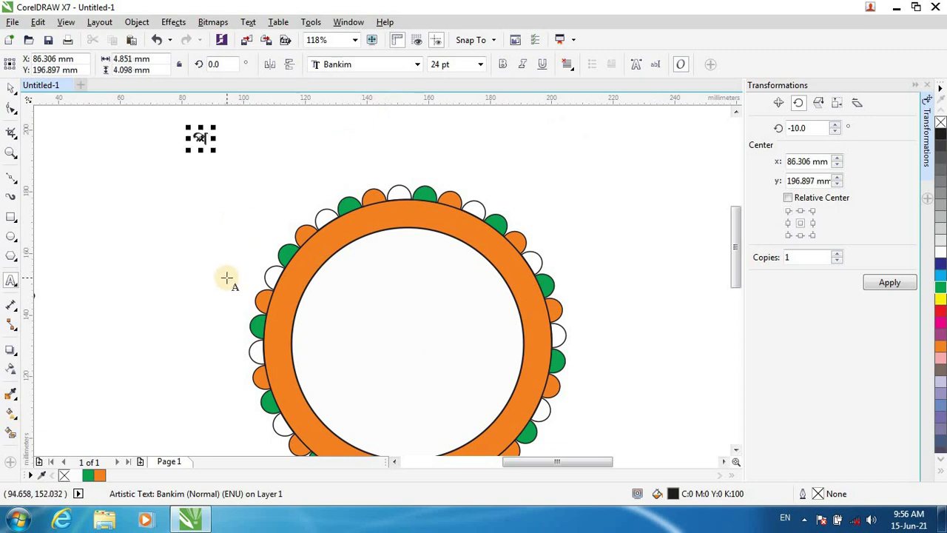
text(xM)
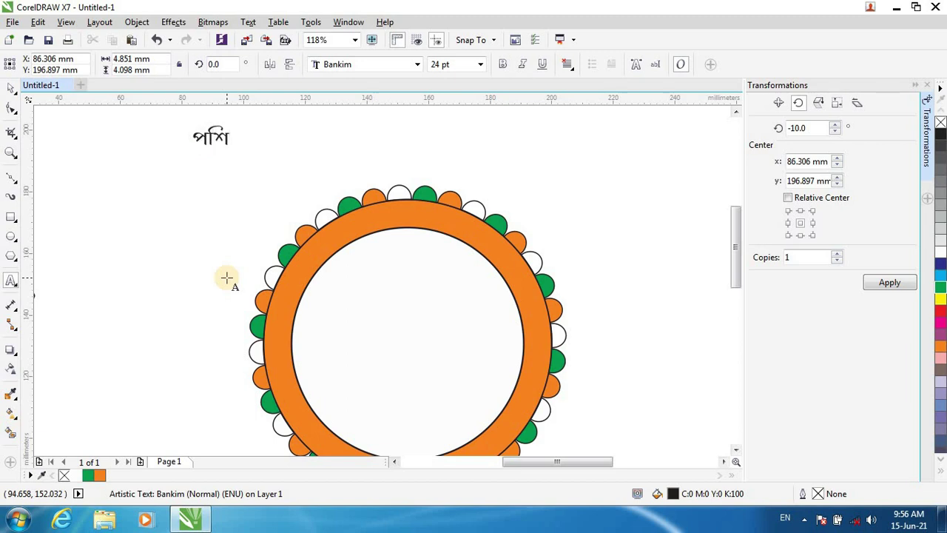
text(ymhqgo)
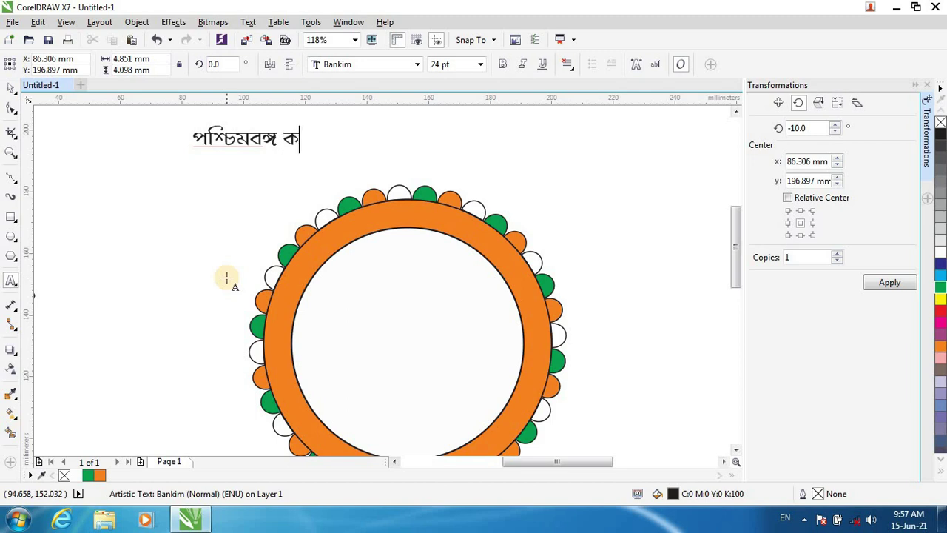
text(jDn)
key(BackSpace)
key(BackSpace)
text(dmgygs)
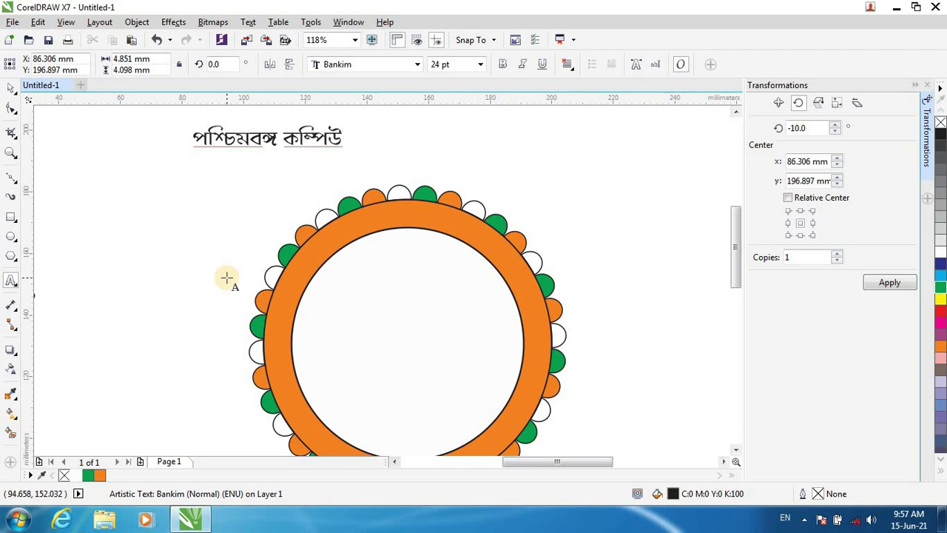
text(টার)
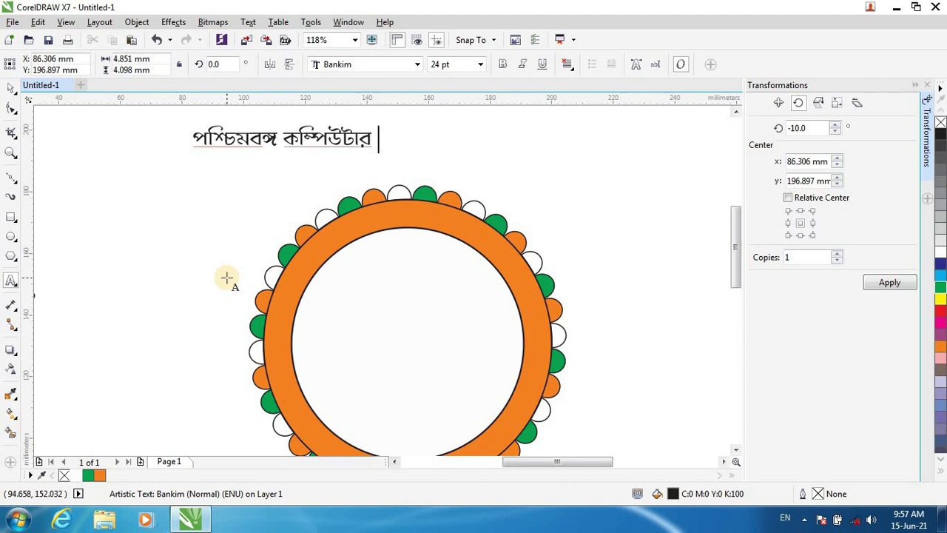
Complete the Bengali line with the words "শিক্ষা পর্ষদ" and finish editing the text object.
text( ই)
key(BackSpace)
text(হা)
key(BackSpace)
key(BackSpace)
text(িউটার শিক)
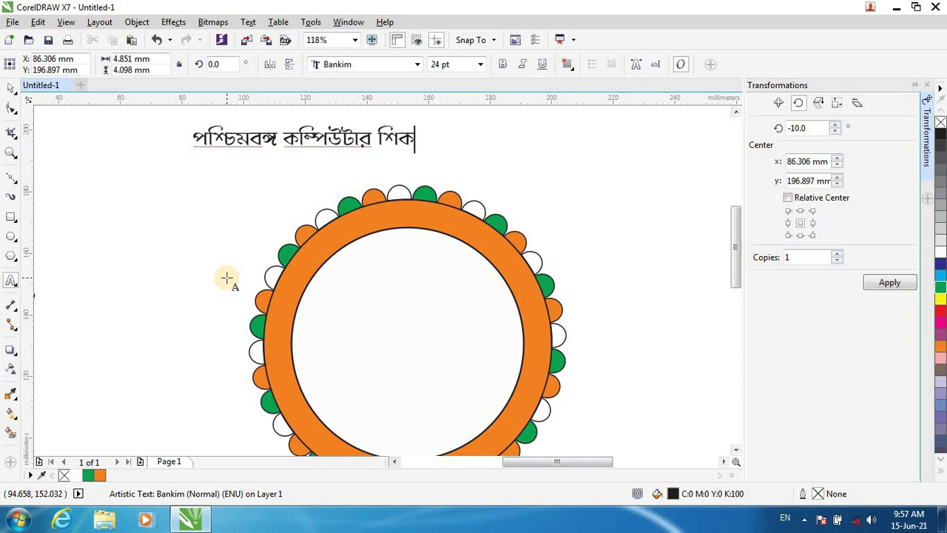
text(্ষা)
text(পষ)
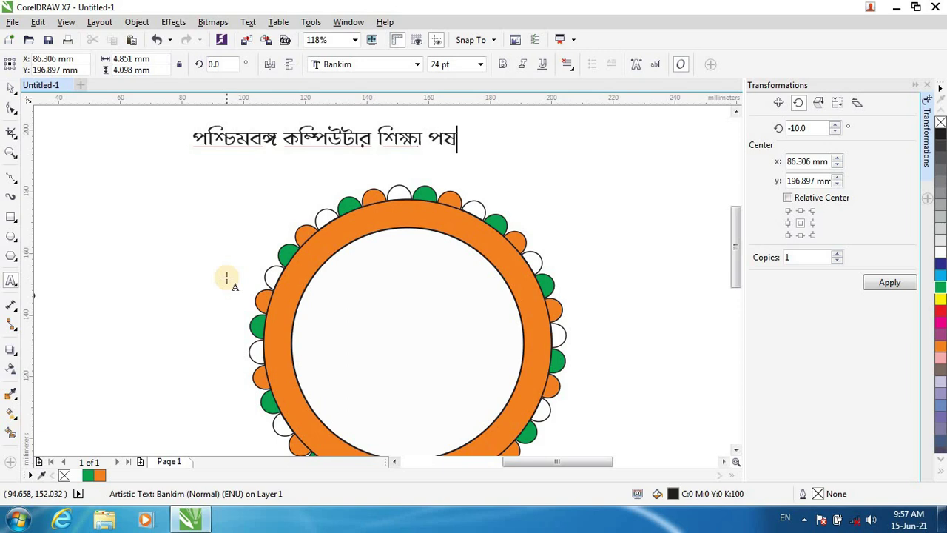
text(ও)
key(BackSpace)
text(্য)
key(BackSpace)
key(BackSpace)
text(দ)
click(9, 88)
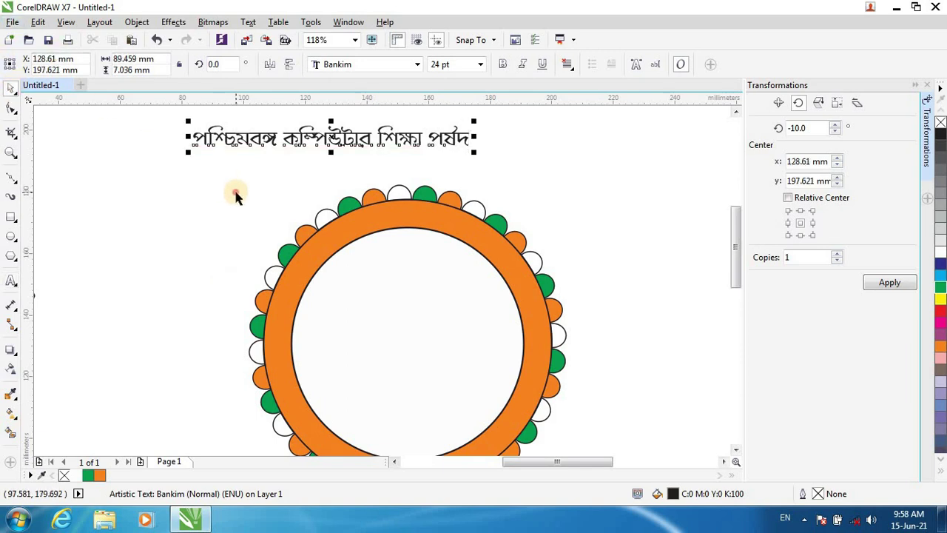
click(237, 194)
Try to fit the Bengali text to the white inner circle as a path.
click(333, 135)
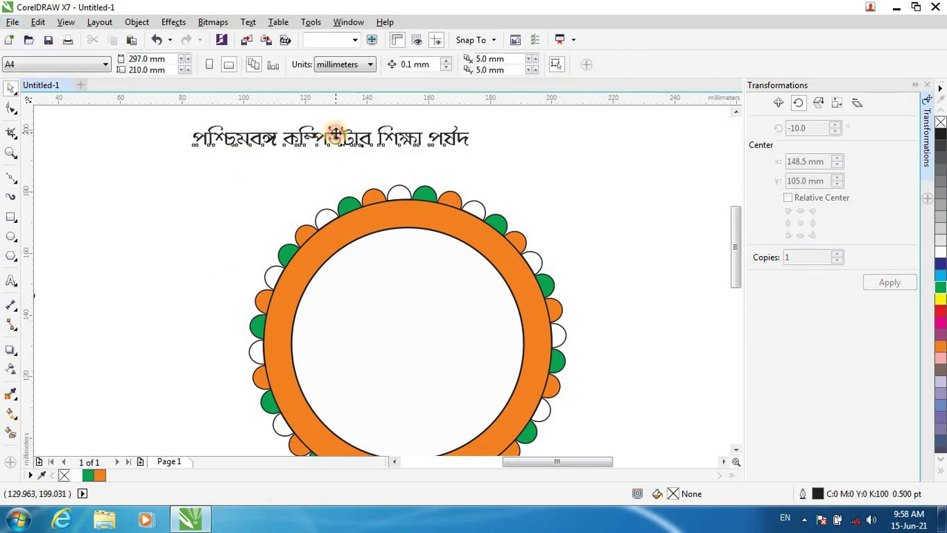
click(366, 255)
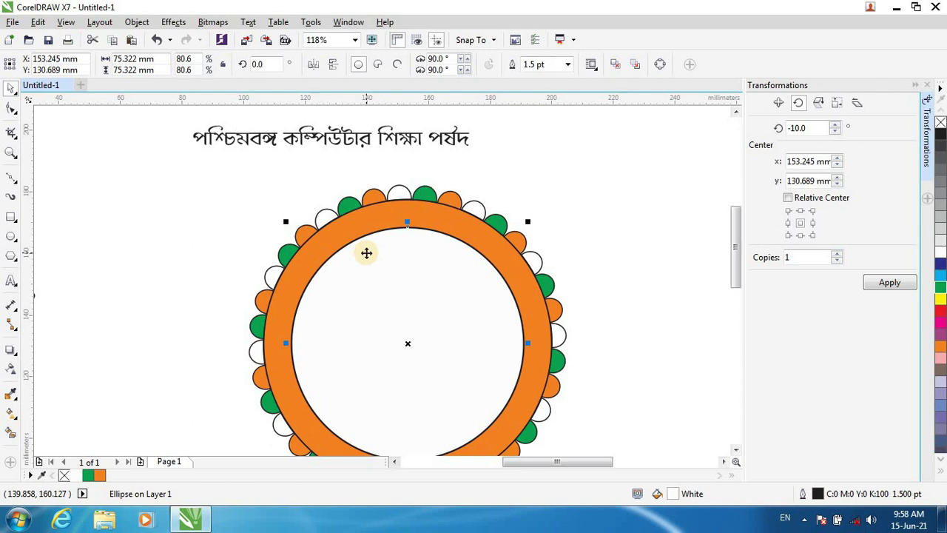
shift+click(366, 140)
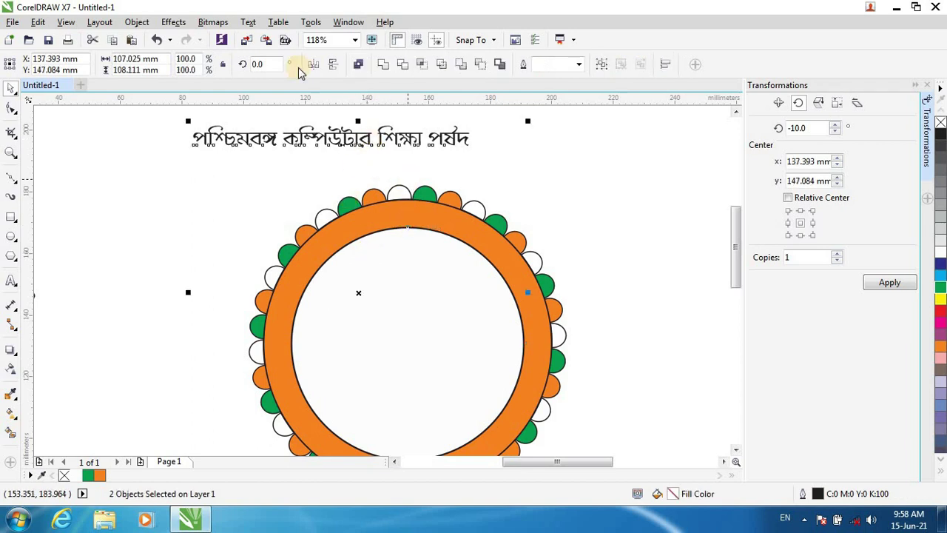
click(249, 22)
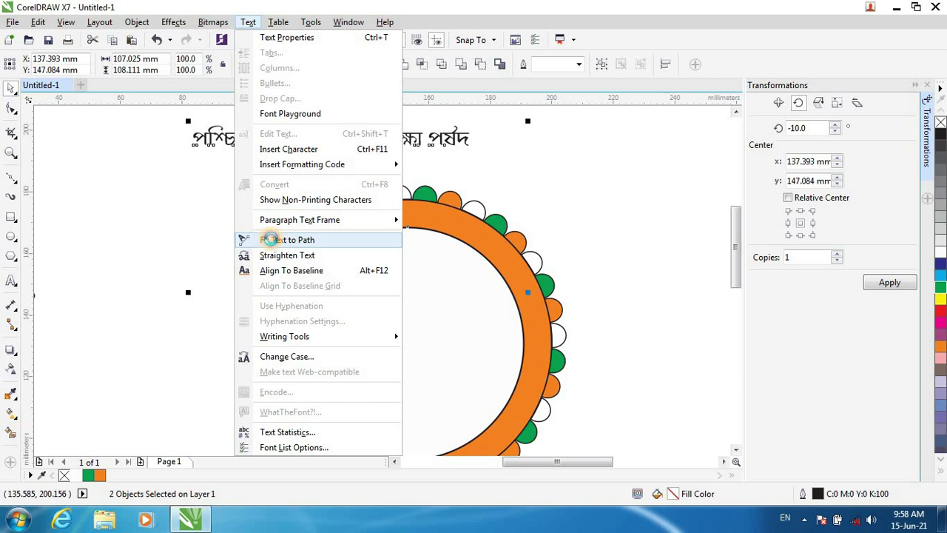
click(270, 242)
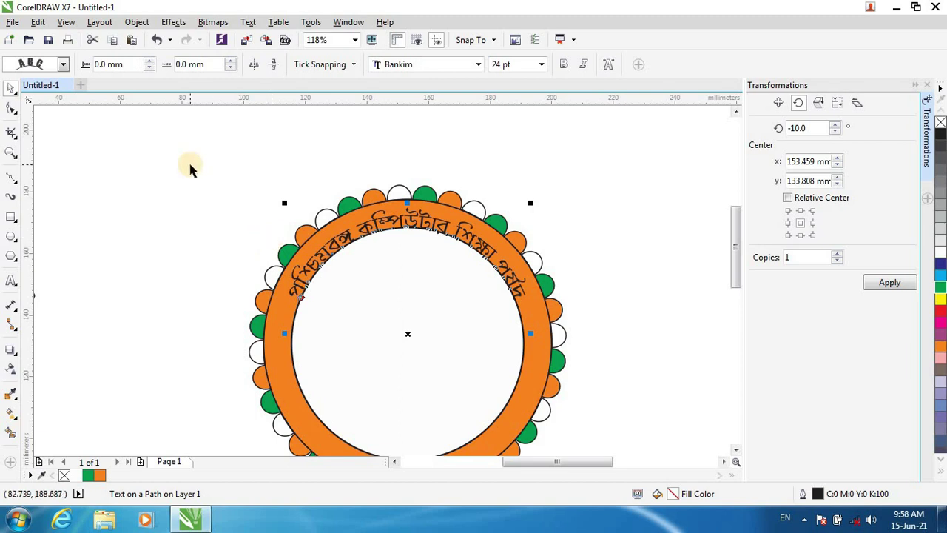
key(ctrl+z)
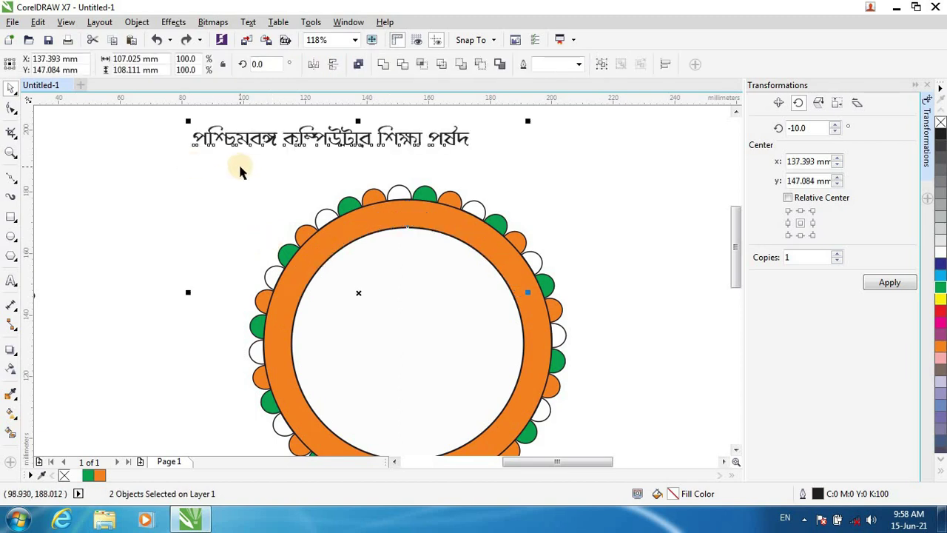
Set the Bengali text's font size to 30 pt and deselect it.
click(303, 171)
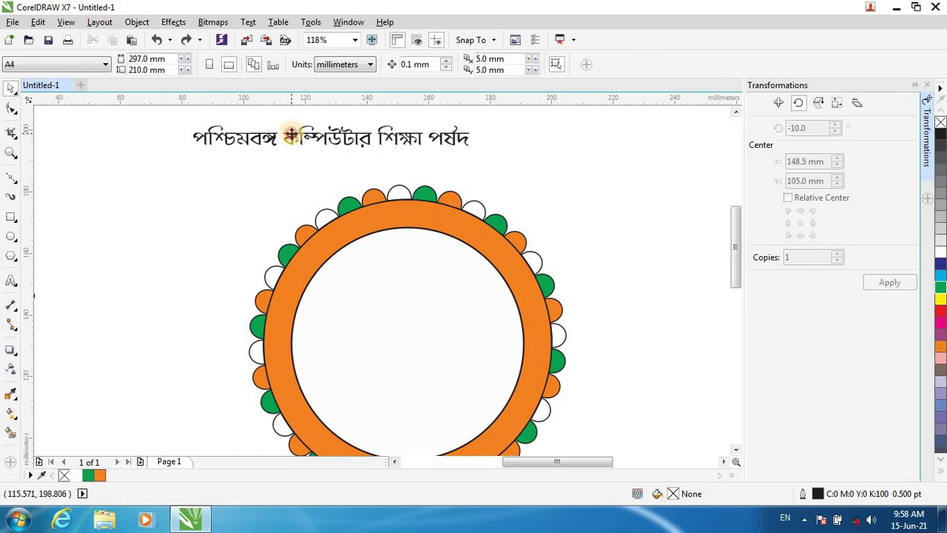
click(291, 135)
text(3)
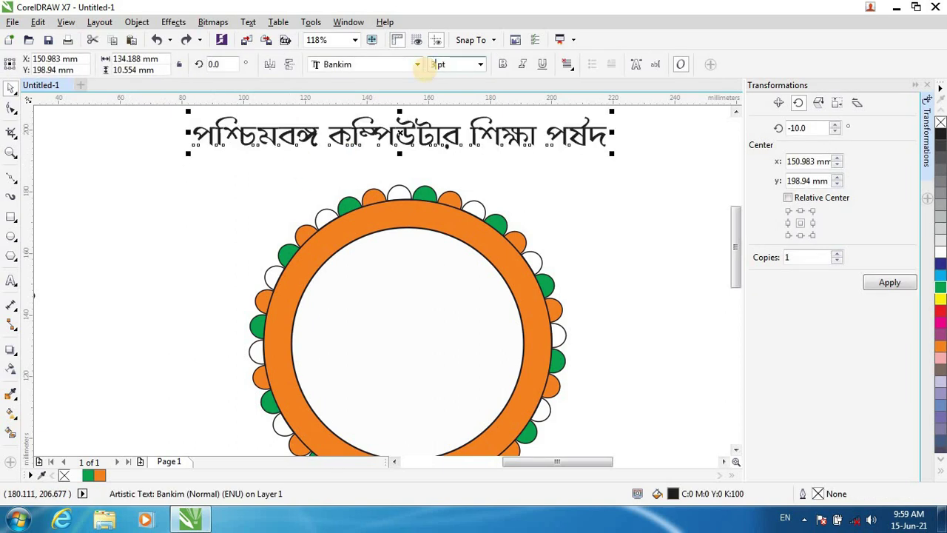
text(0)
key(Return)
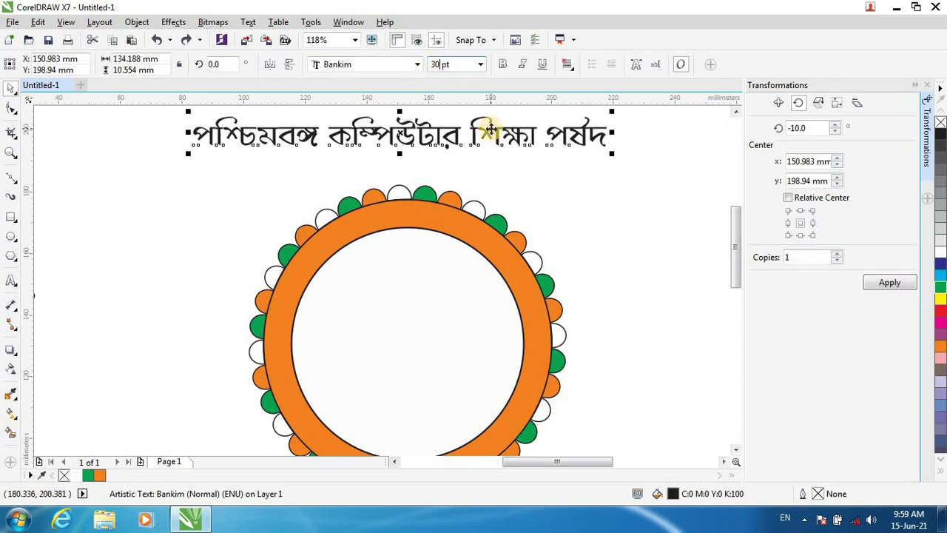
click(527, 166)
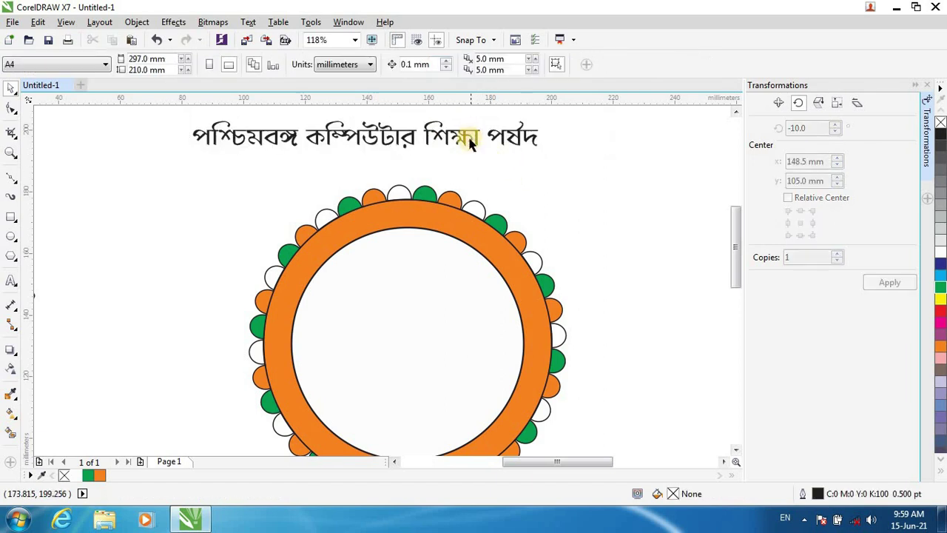
Fit the Bengali text to the white inner circle so it curves along the upper orange ring.
click(440, 253)
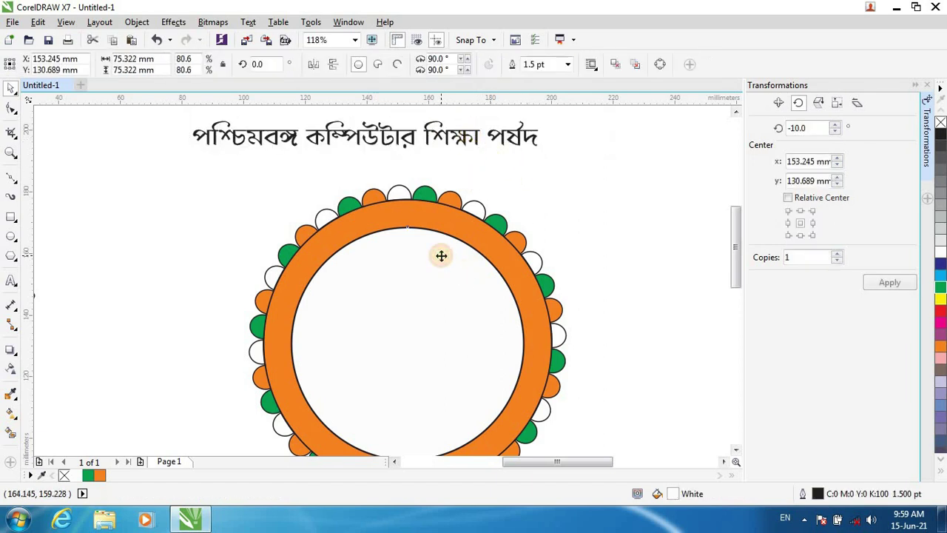
shift+click(446, 136)
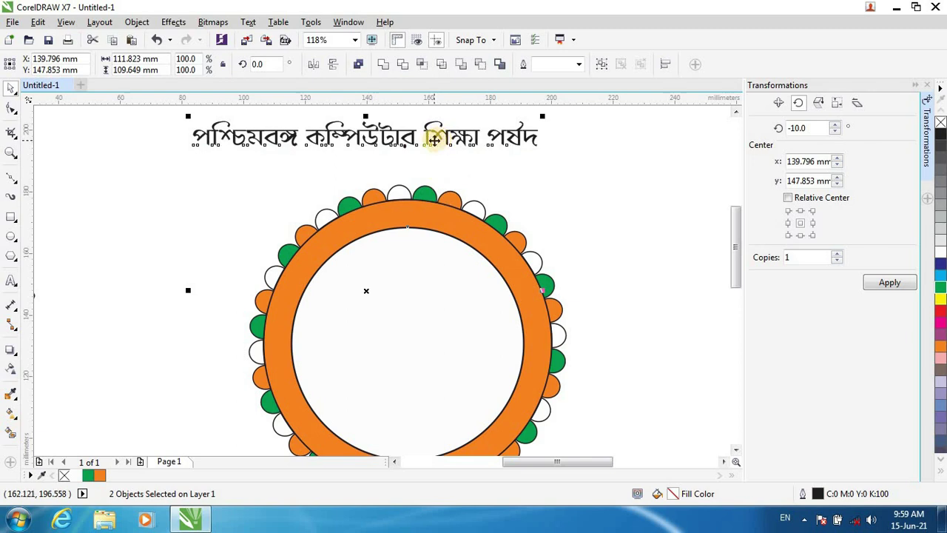
click(250, 22)
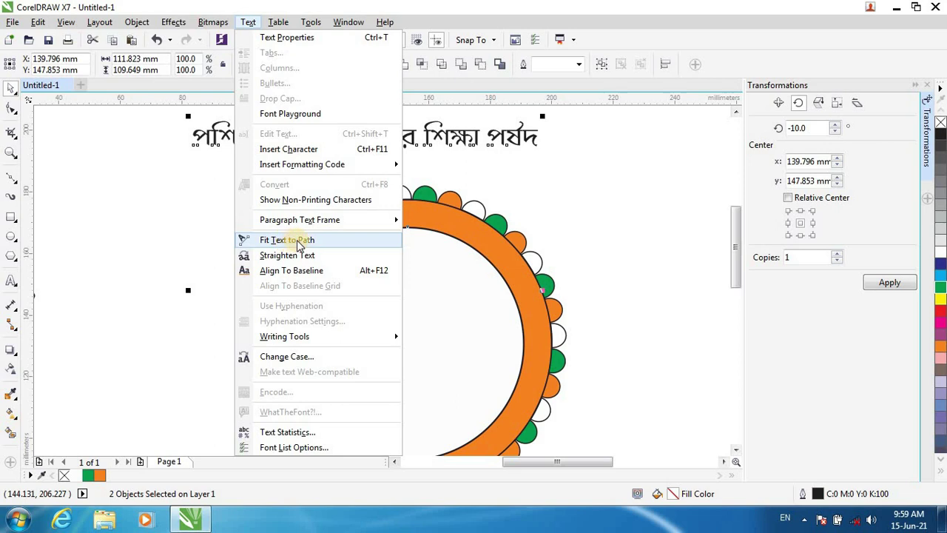
click(290, 241)
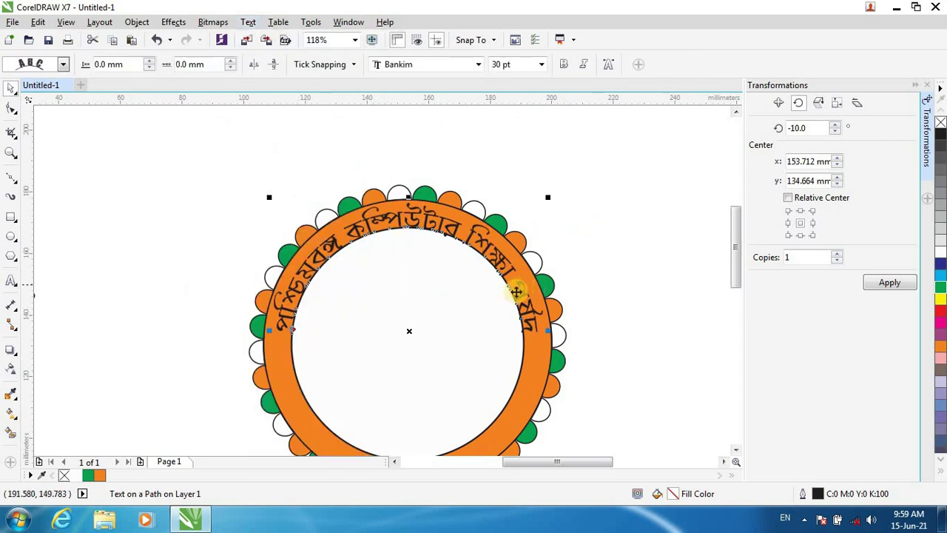
Break the curved Bengali text apart from its path, the white inner circle, and deselect it.
click(484, 311)
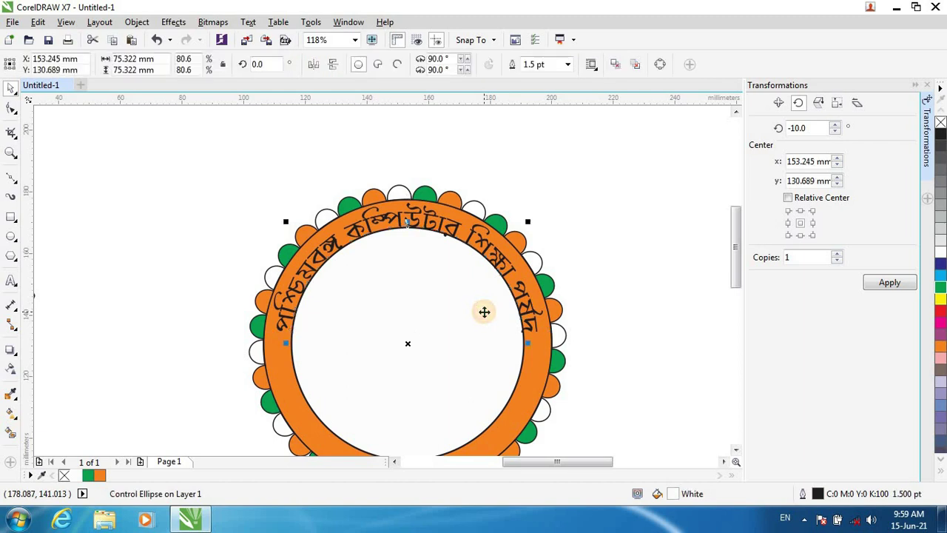
click(135, 23)
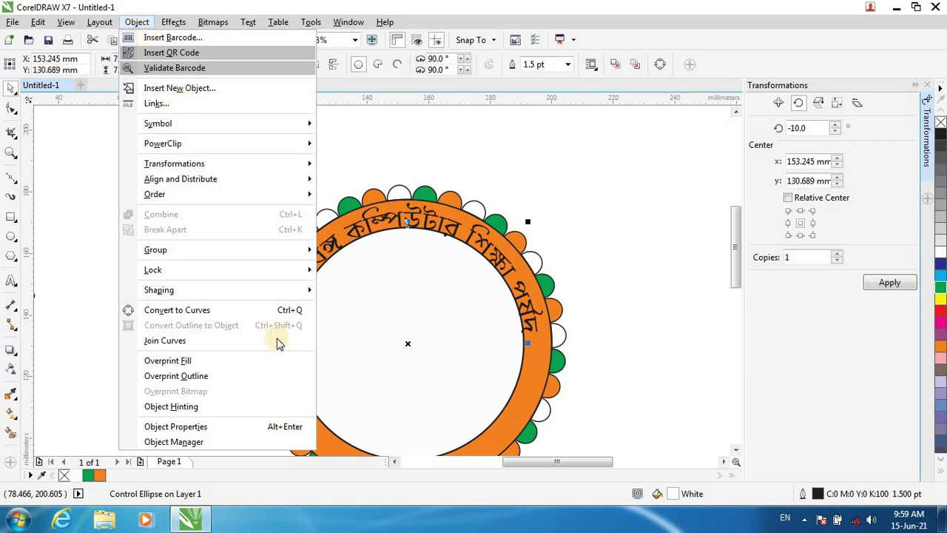
mouse_move(282, 289)
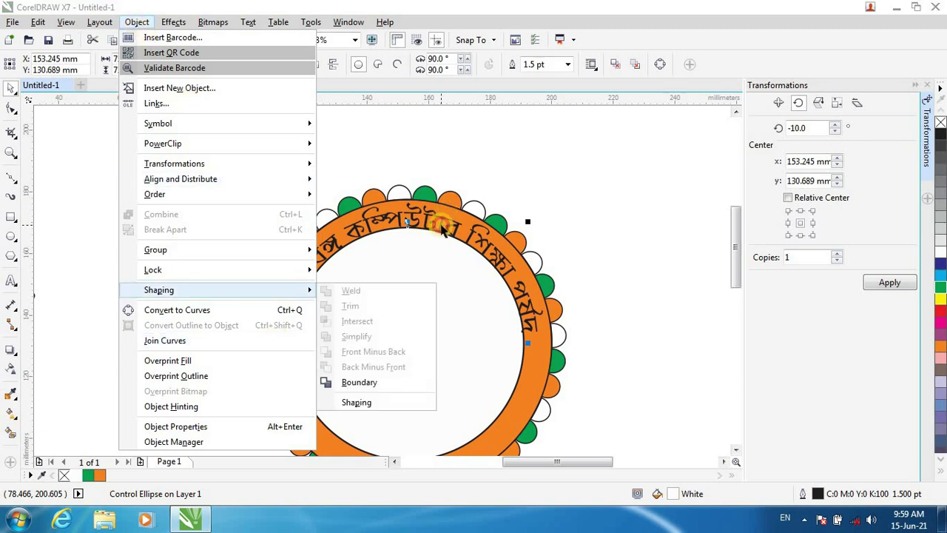
click(440, 231)
click(440, 224)
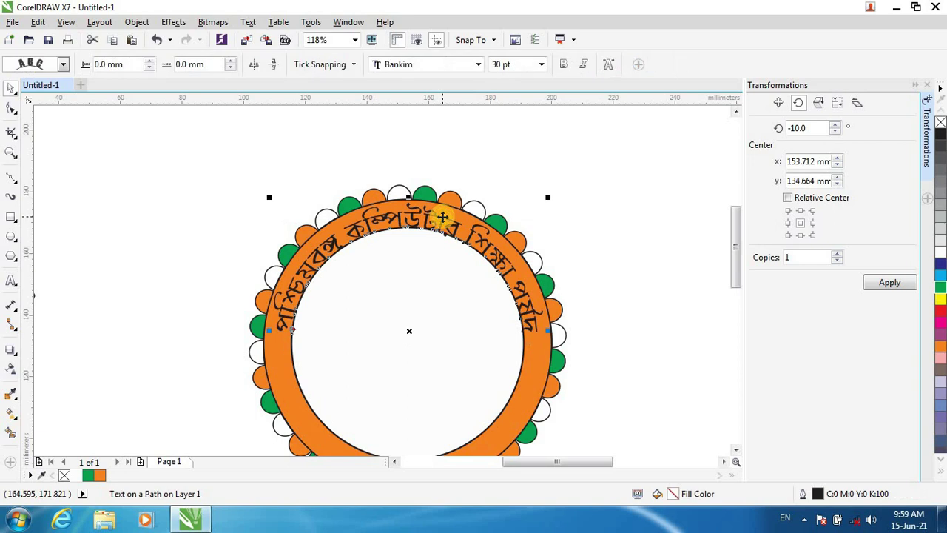
click(139, 22)
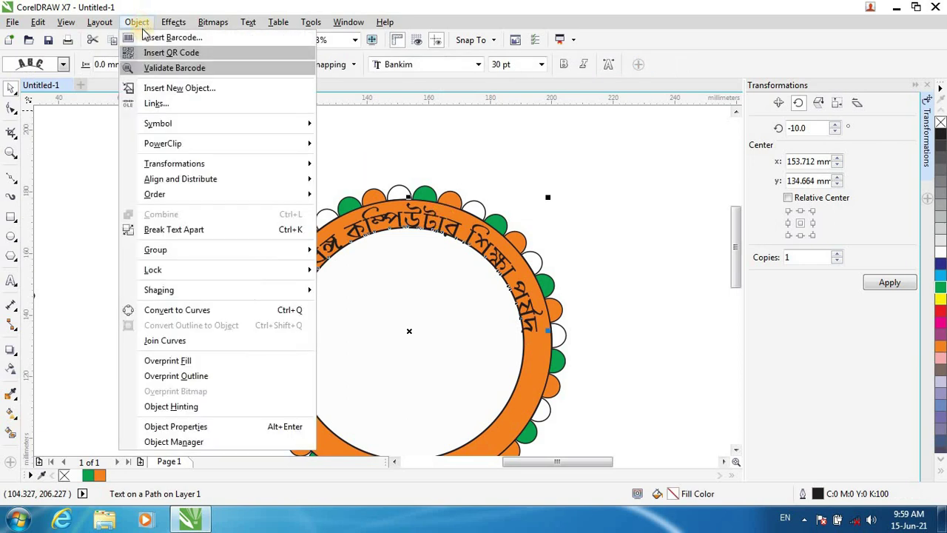
click(176, 230)
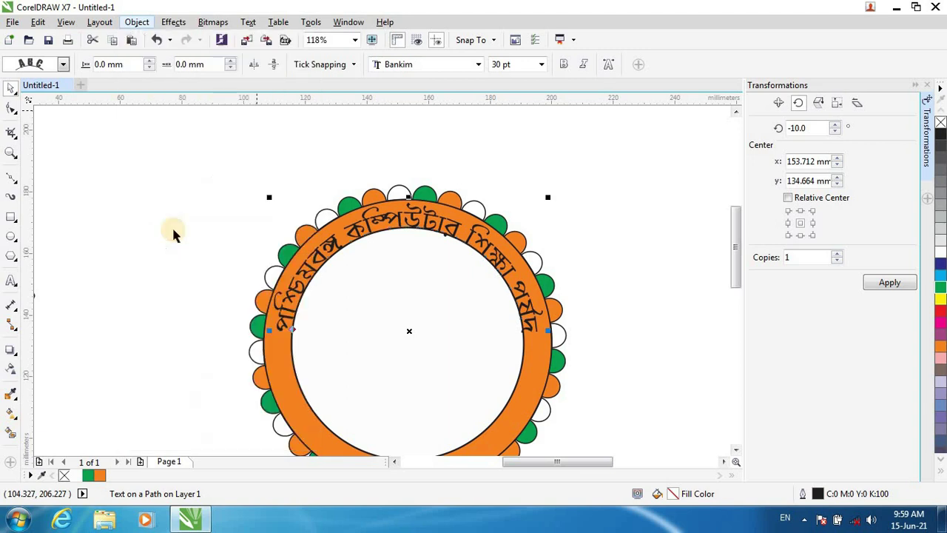
click(660, 282)
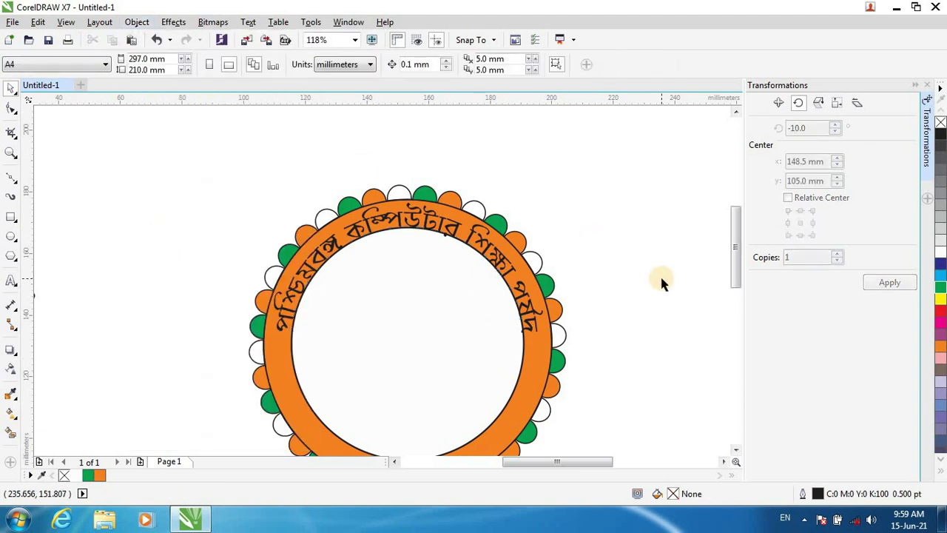
Shrink the white inner circle about its centre to about 72.5 mm in diameter, leaving a gap below the Bengali text.
click(467, 324)
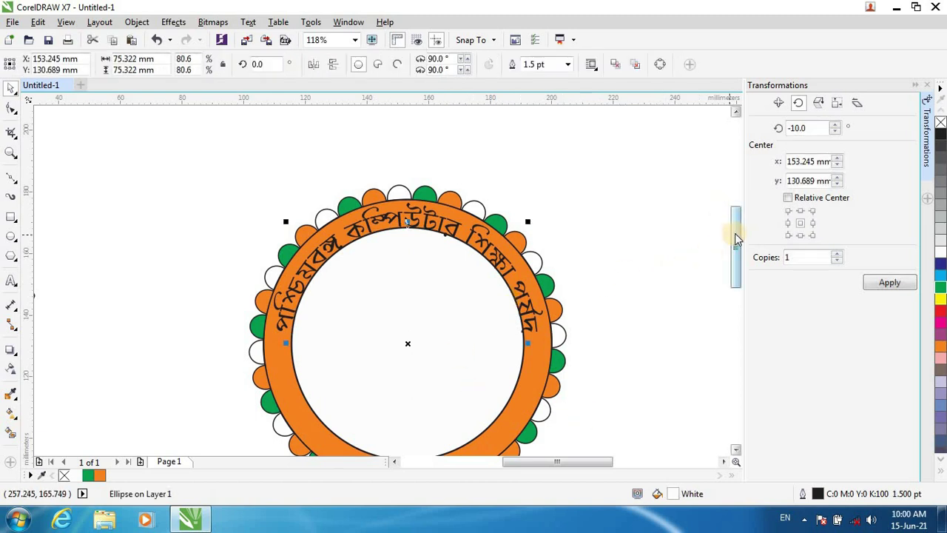
drag(733, 240, 736, 247)
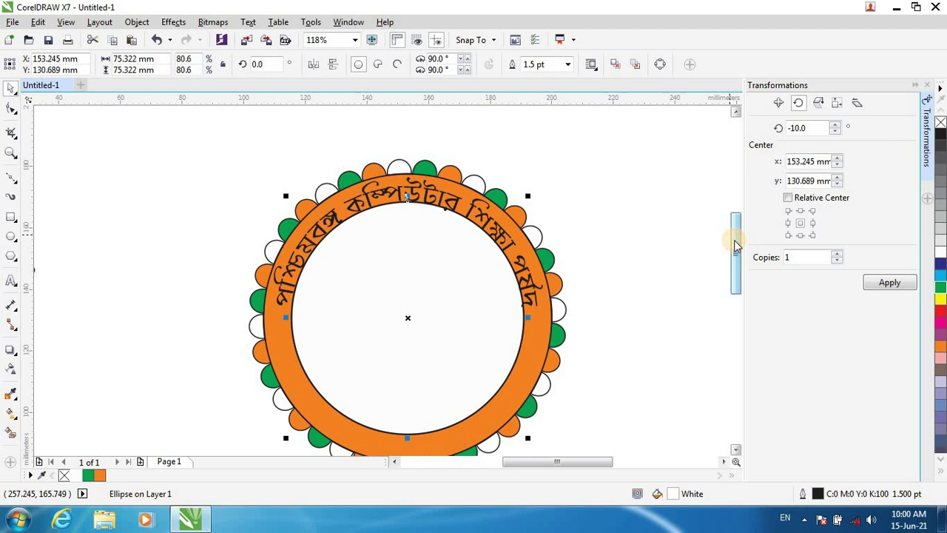
mouse_move(736, 246)
mouse_down()
mouse_move(673, 313)
mouse_move(718, 314)
mouse_move(737, 328)
mouse_move(733, 253)
mouse_up()
click(432, 320)
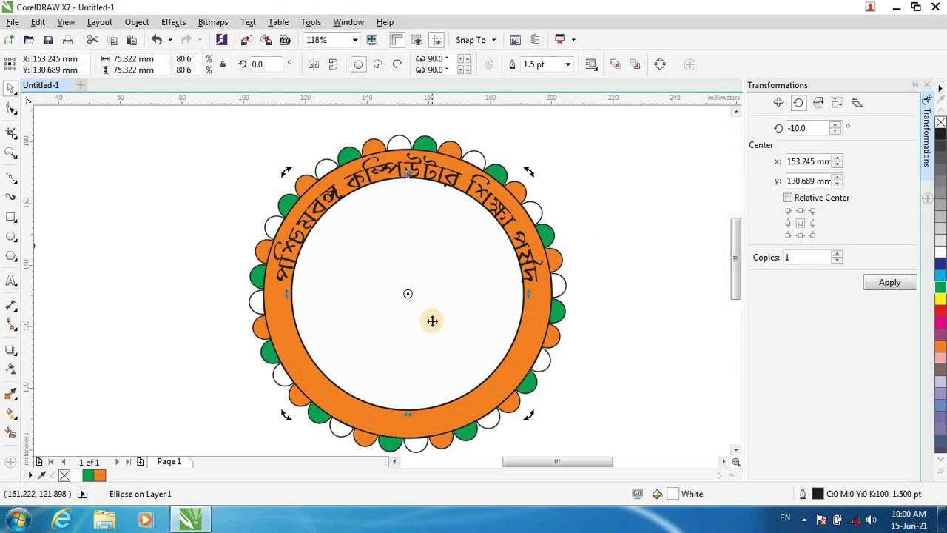
click(432, 318)
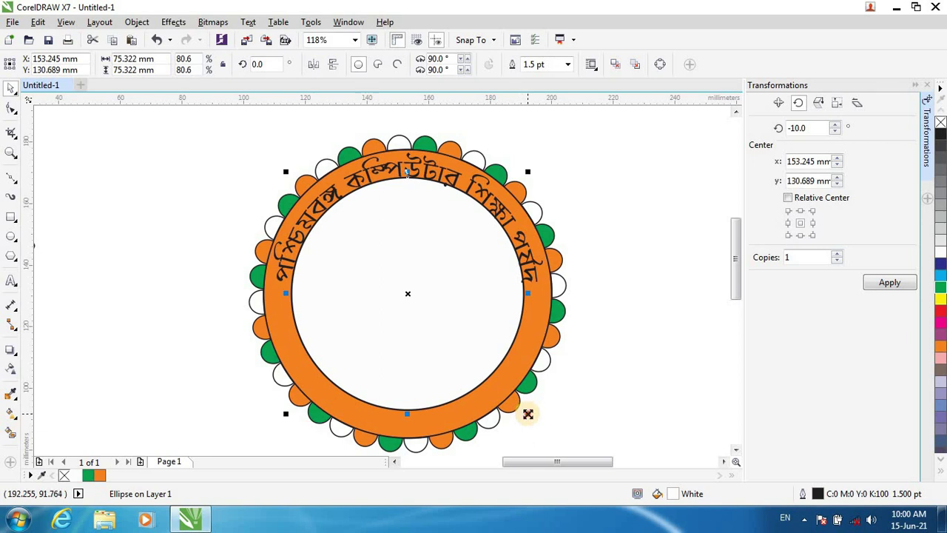
mouse_move(527, 414)
mouse_down()
mouse_move(520, 401)
mouse_move(531, 410)
mouse_up()
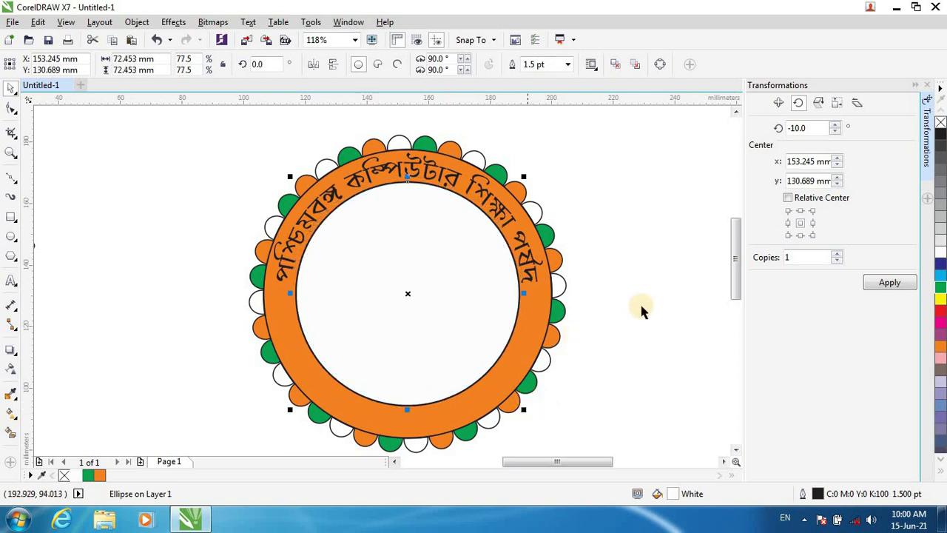
click(660, 314)
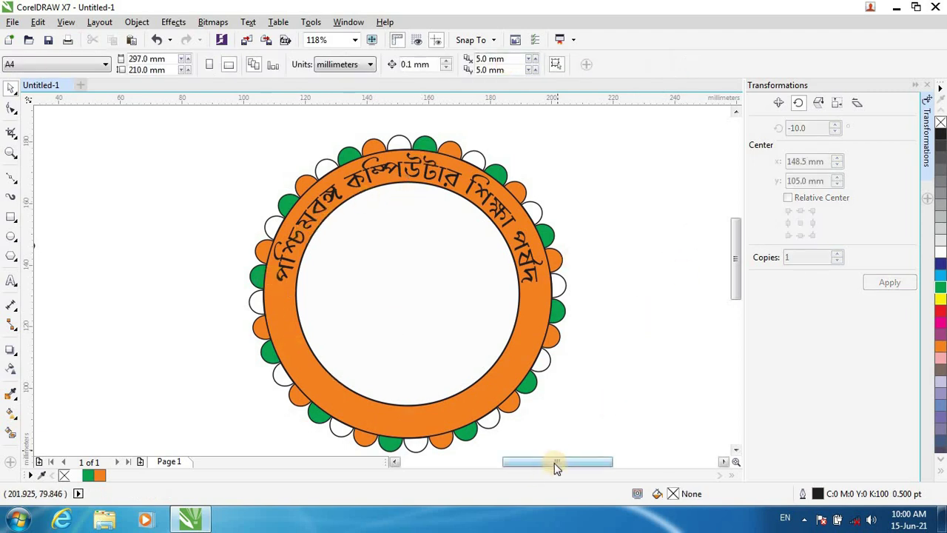
drag(553, 461, 513, 455)
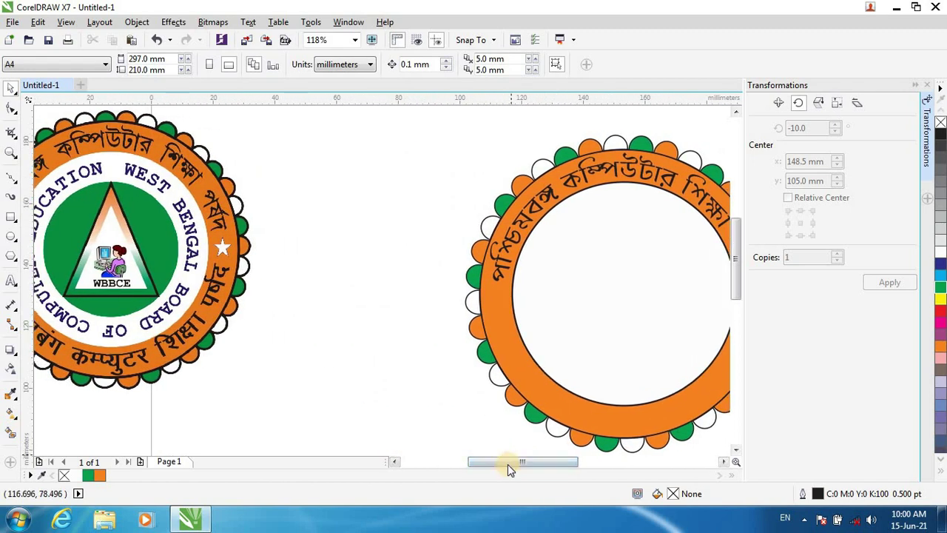
drag(507, 464, 540, 474)
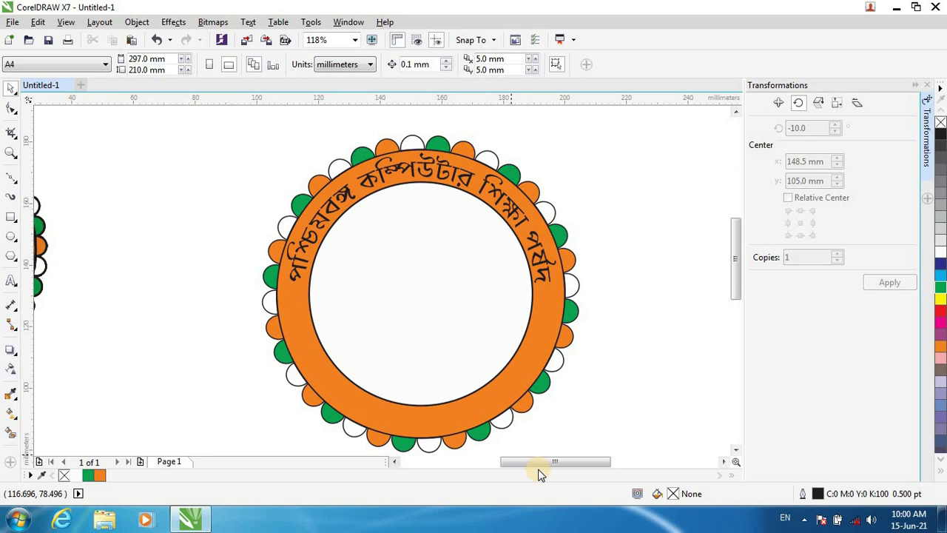
drag(538, 464, 540, 463)
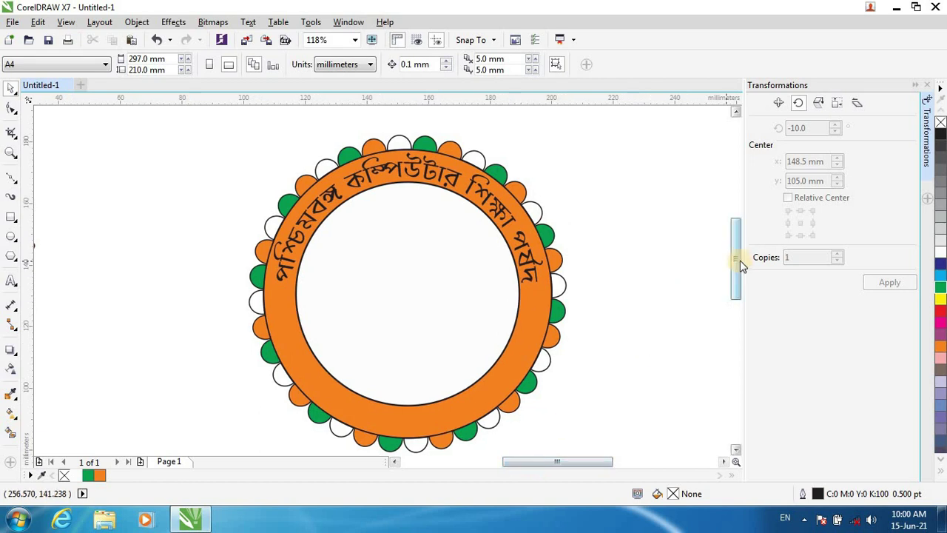